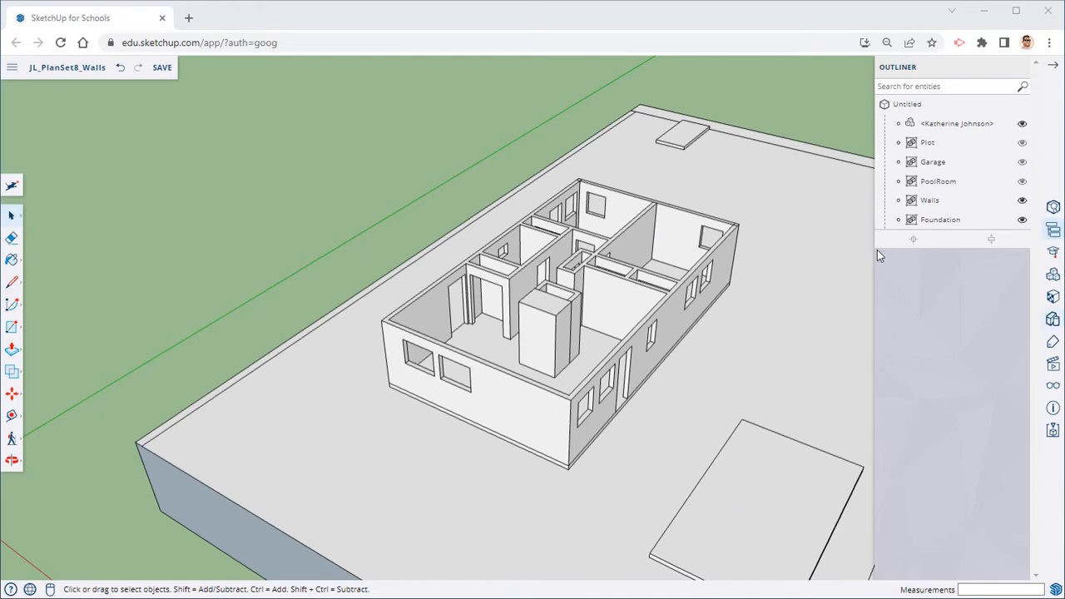
# Step: Examine the Plot, Garage, PoolRoom, Foundation and Walls groups by selecting each in turn, and finish with nothing selected
pyautogui.click(697, 382)
pyautogui.moveTo(515, 499); pyautogui.dragTo(843, 240, button='middle')
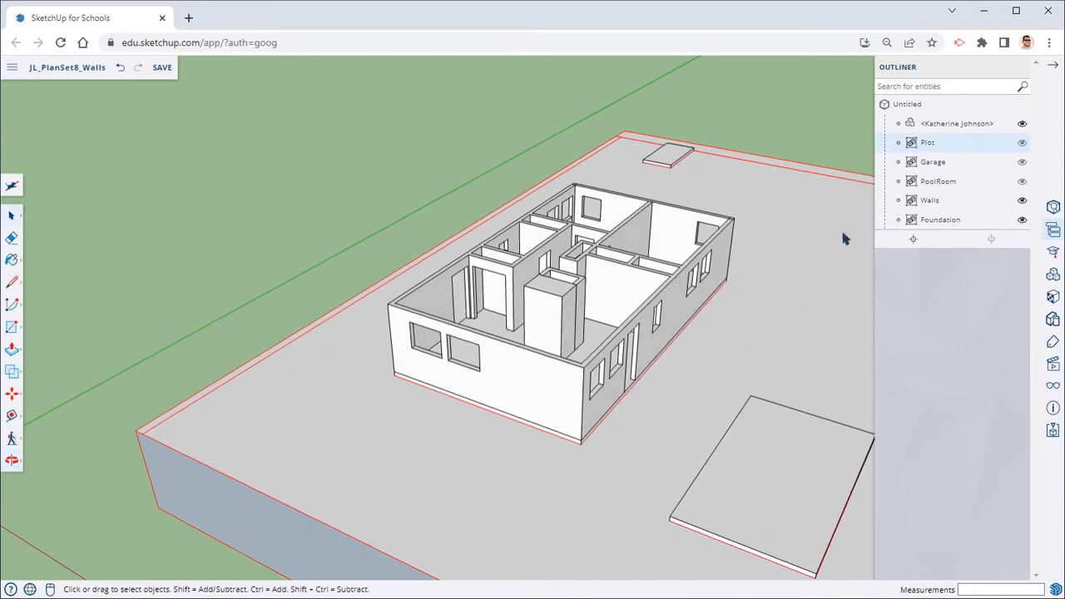
pyautogui.click(941, 164)
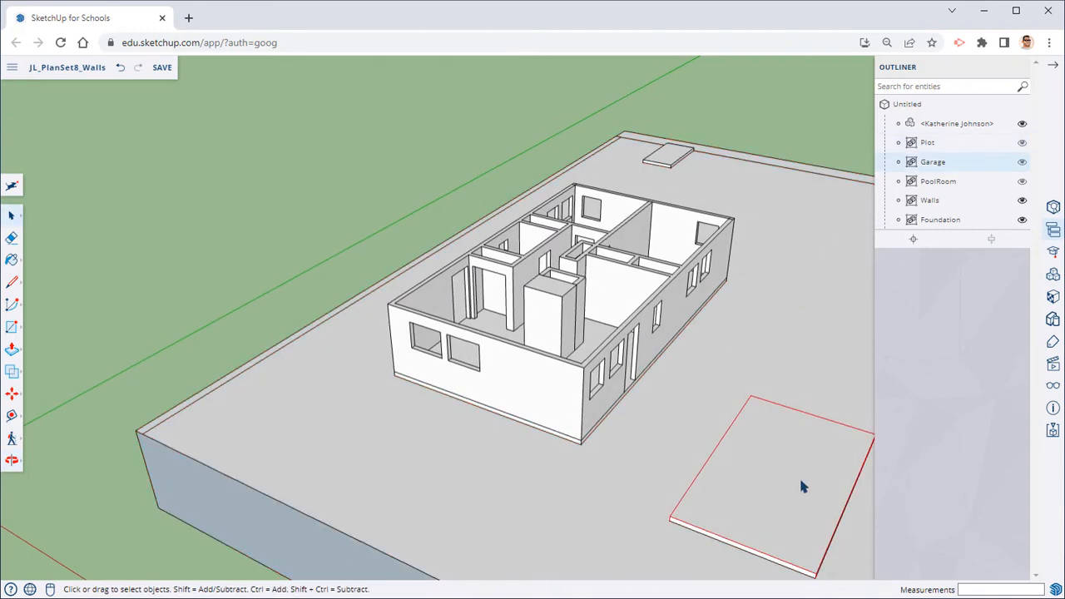
pyautogui.click(935, 182)
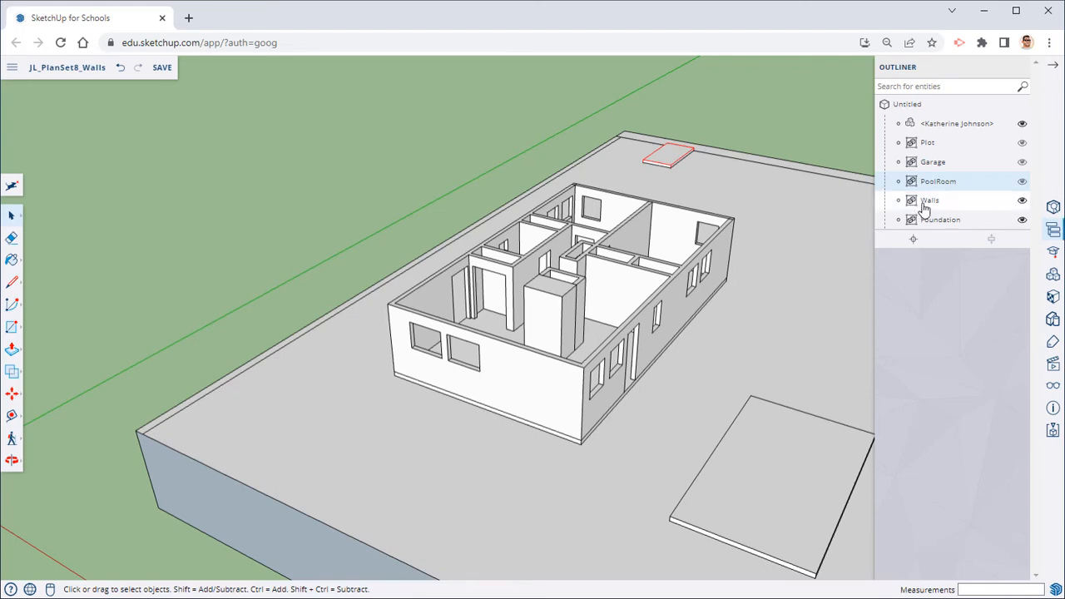
pyautogui.click(934, 219)
pyautogui.moveTo(757, 297); pyautogui.dragTo(676, 351, button='middle')
pyautogui.click(925, 200)
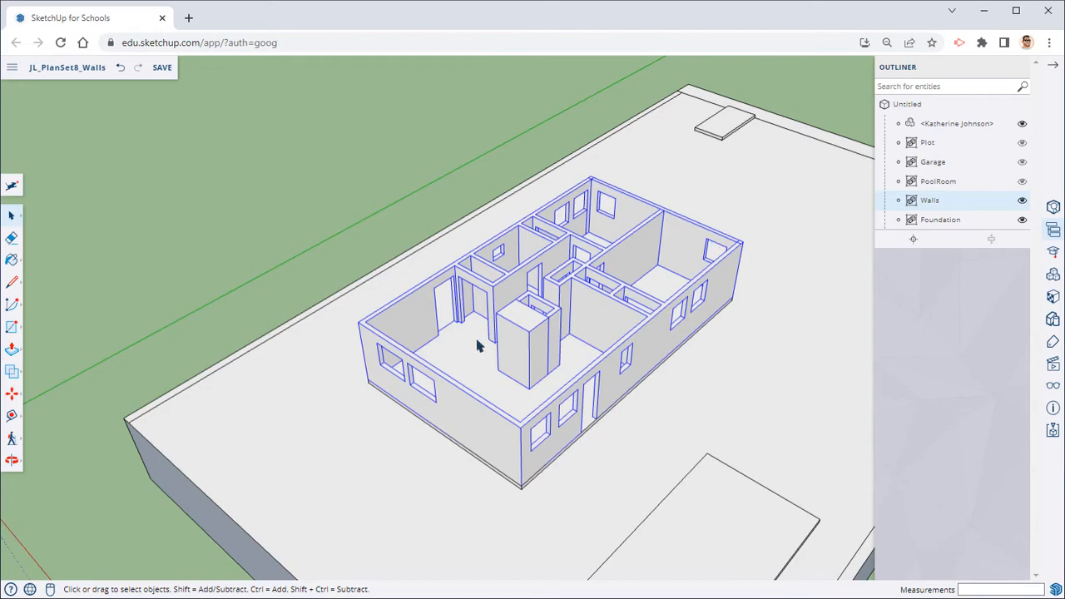
pyautogui.moveTo(476, 346); pyautogui.dragTo(632, 287, button='middle')
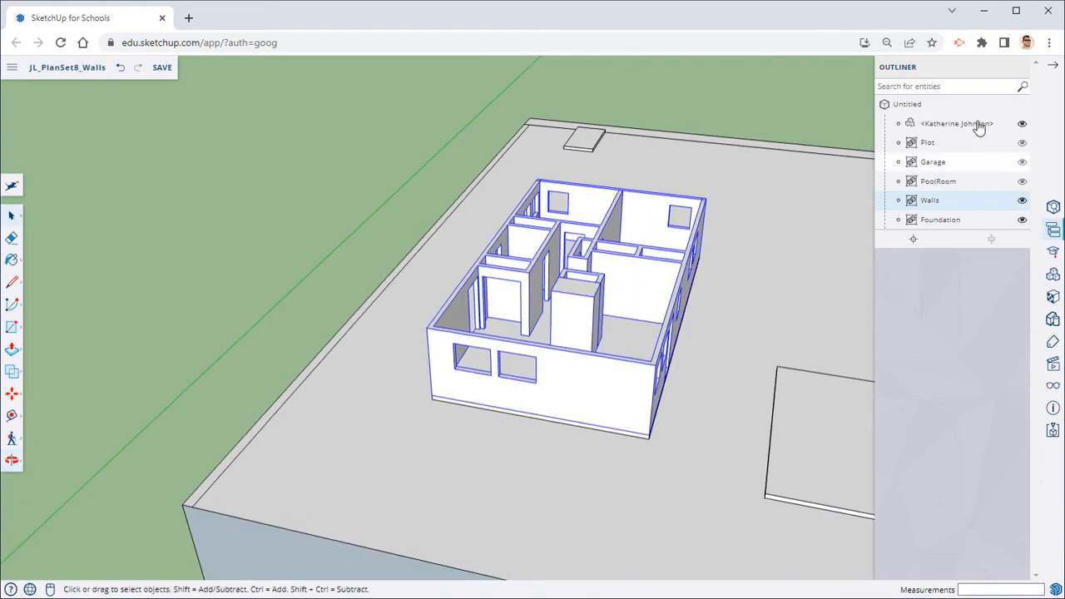
pyautogui.click(1052, 64)
pyautogui.click(425, 166)
# Step: Create a 6:12 Protractor guide in the plane of the two-window end wall, centred on the left inner corner of the wall top
pyautogui.moveTo(475, 297); pyautogui.dragTo(526, 276, button='middle')
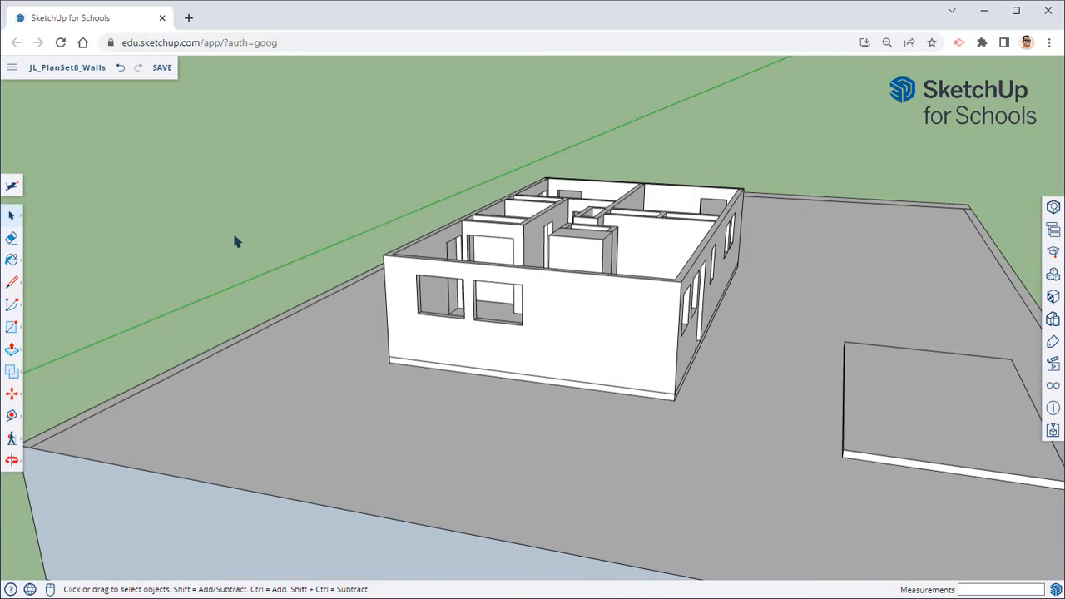
pyautogui.moveTo(408, 347); pyautogui.dragTo(438, 424, button='middle')
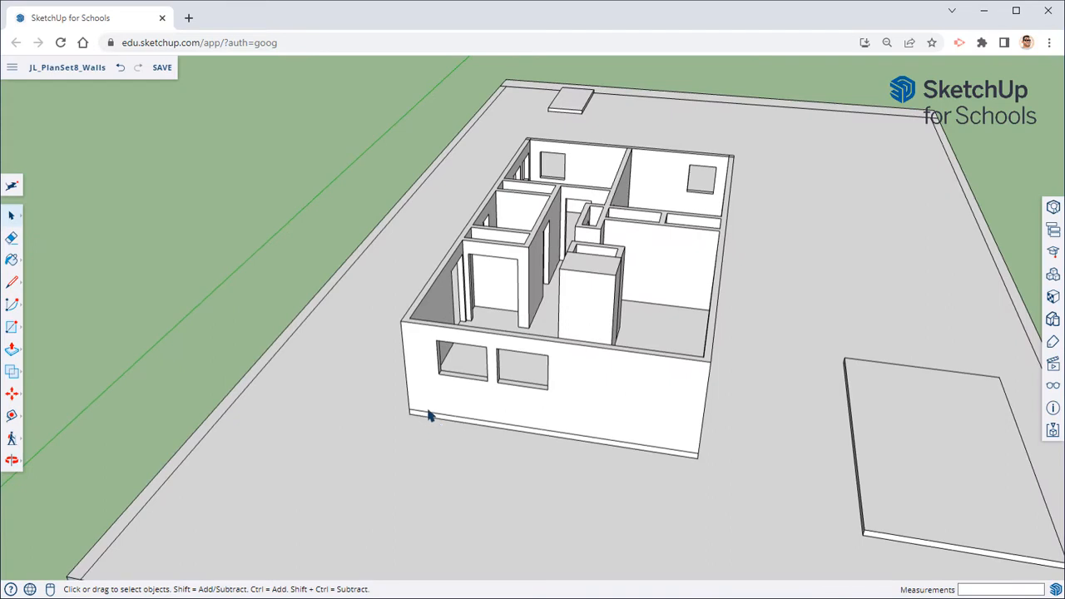
pyautogui.scroll(3, 450, 394)
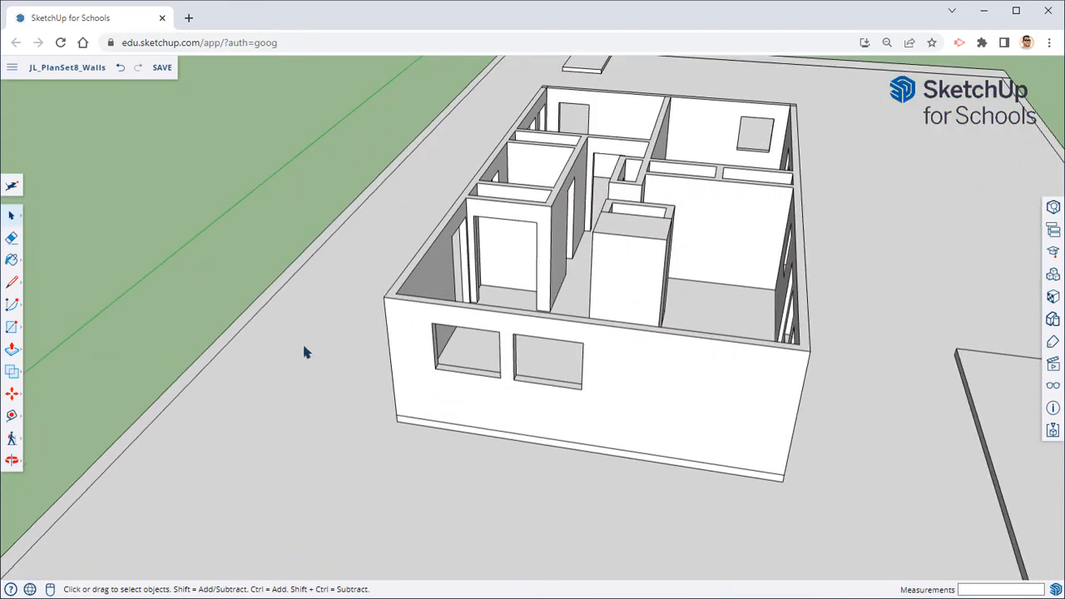
pyautogui.click(11, 415)
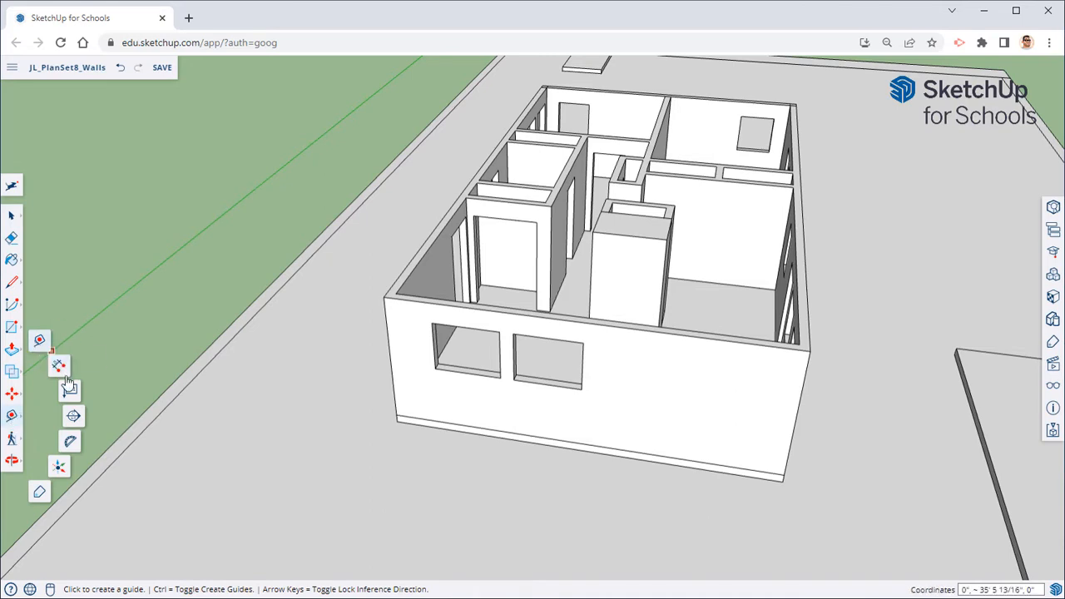
pyautogui.click(71, 443)
pyautogui.scroll(3, 345, 317)
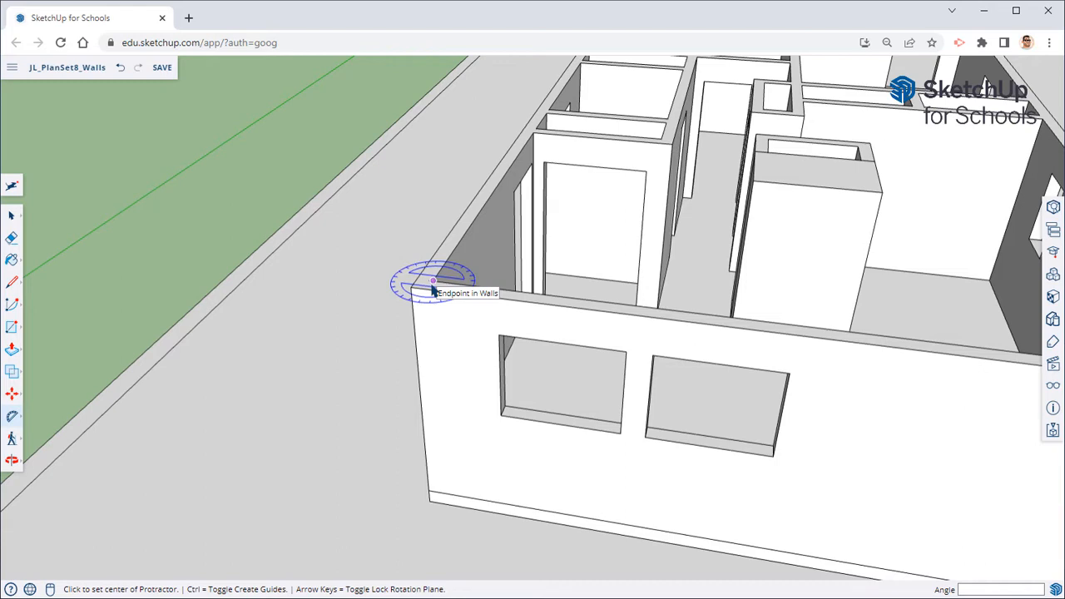
pyautogui.press('Left')
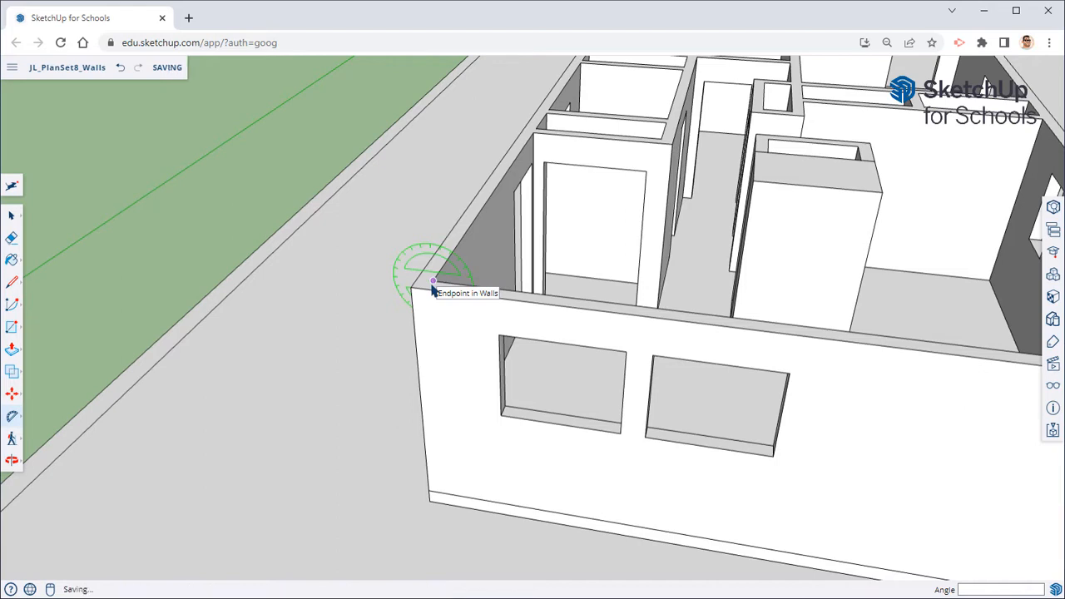
pyautogui.click(432, 284)
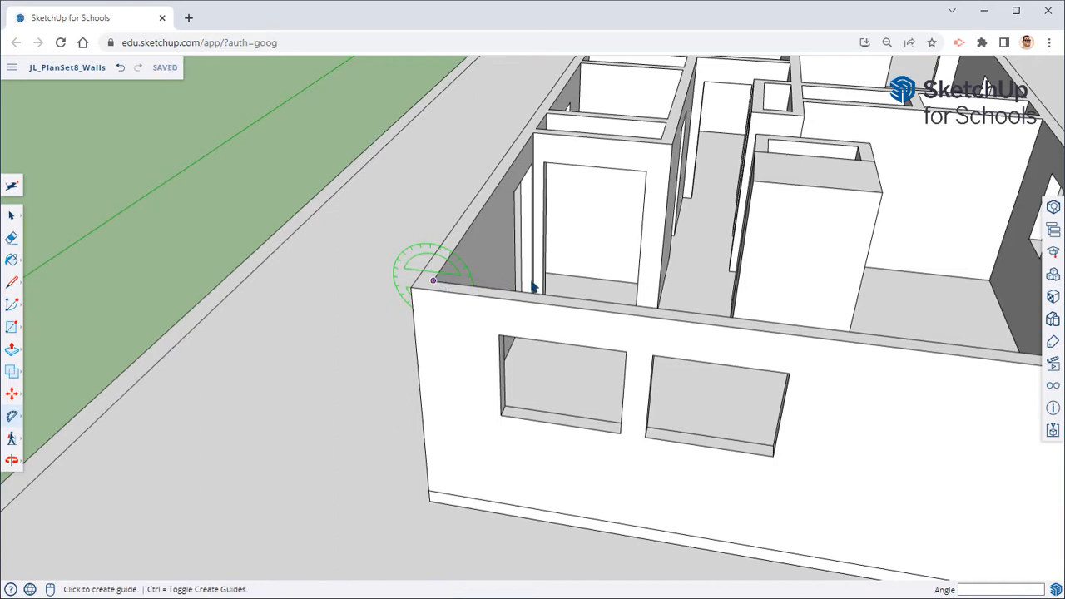
pyautogui.click(695, 317)
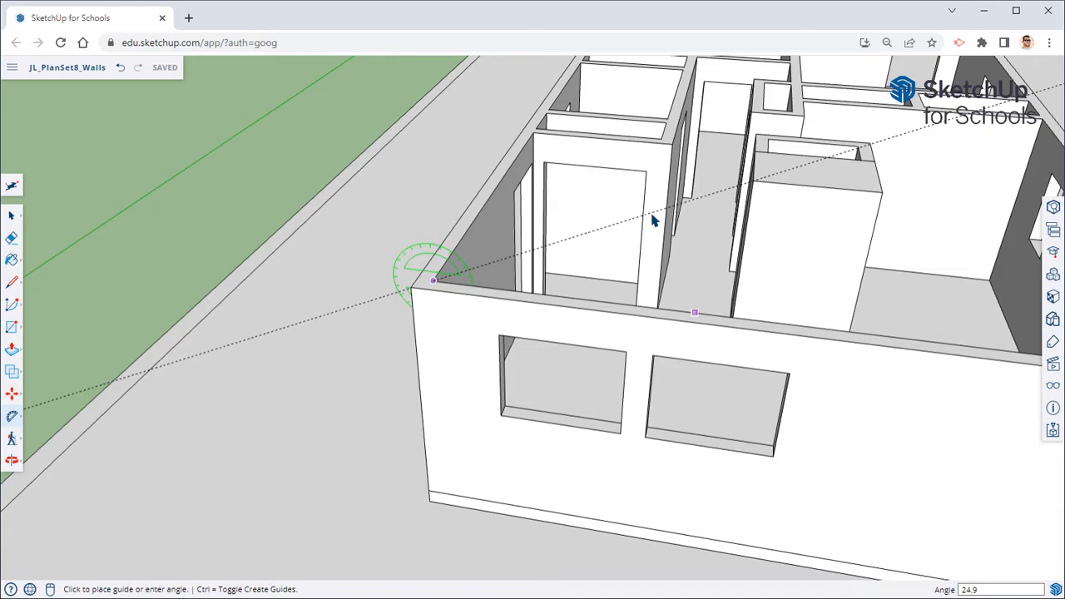
pyautogui.write('6:12')
pyautogui.press('Return')
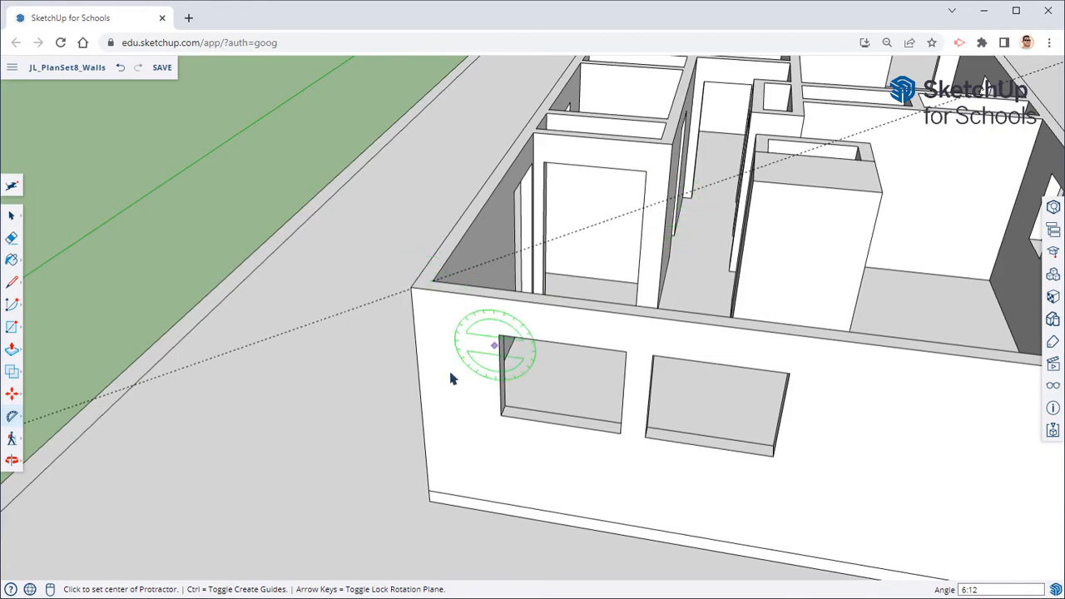
# Step: Check the guide's 6:12 slope with a temporary 12' line along the wall top and a vertical line up to the guide
pyautogui.moveTo(450, 378); pyautogui.dragTo(499, 295, button='middle')
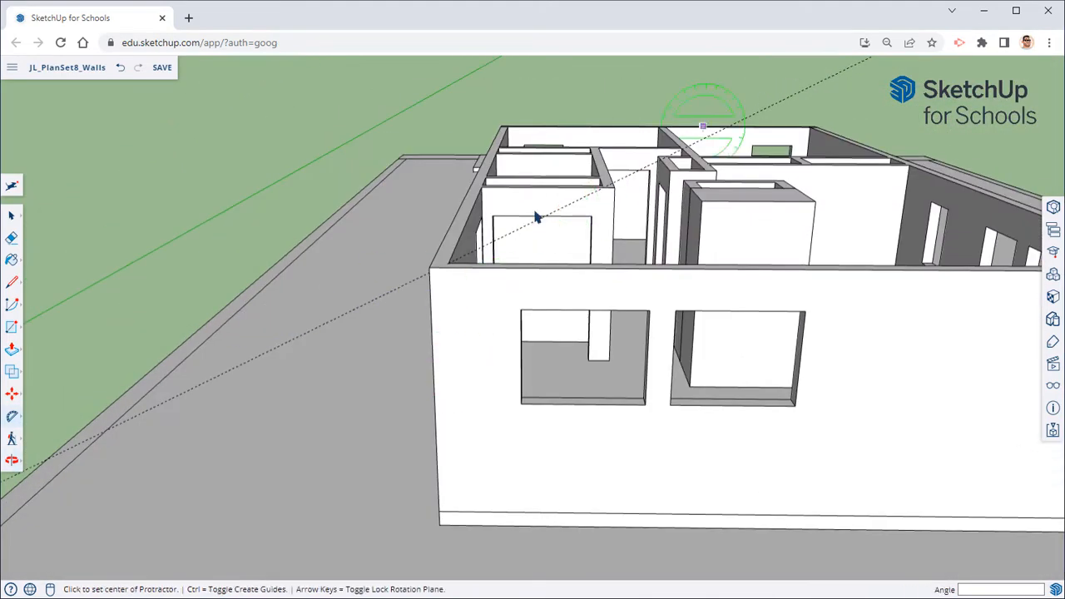
pyautogui.moveTo(704, 195); pyautogui.dragTo(608, 274, button='middle')
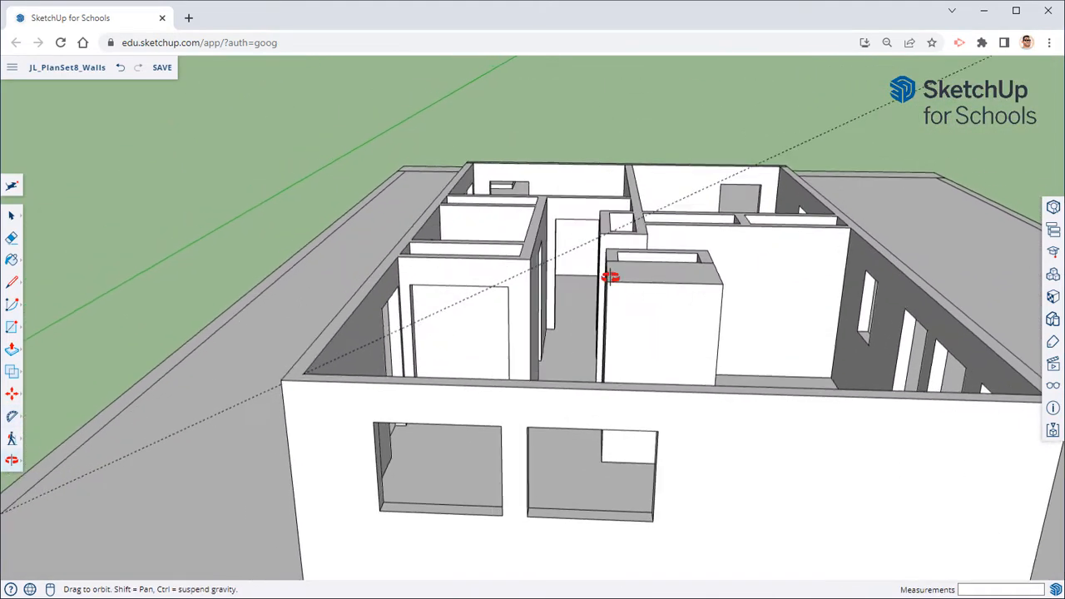
pyautogui.click(10, 285)
pyautogui.click(305, 373)
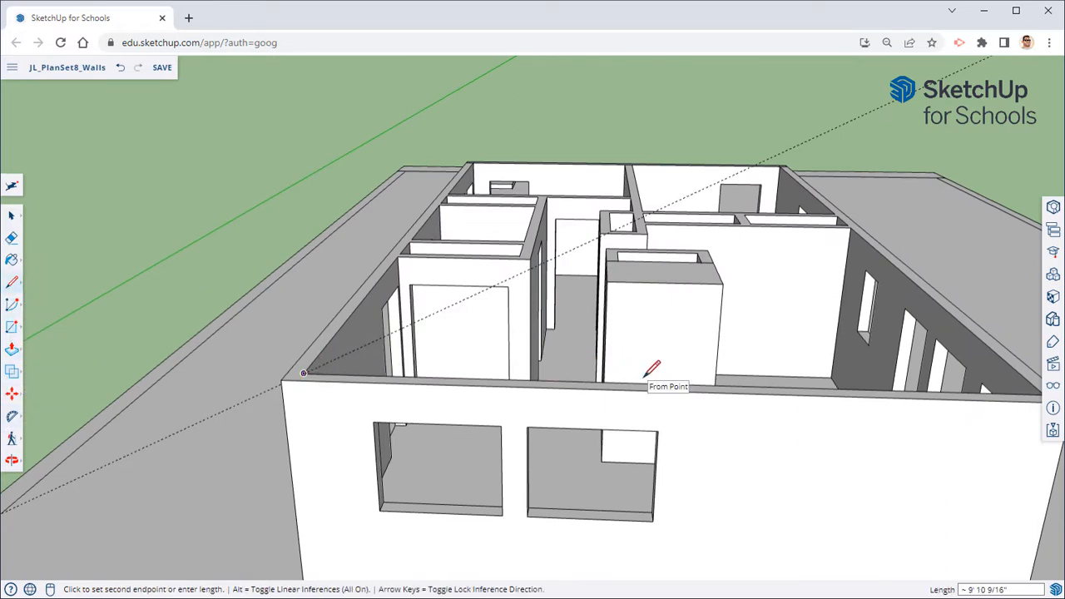
pyautogui.write('12')
pyautogui.press('Return')
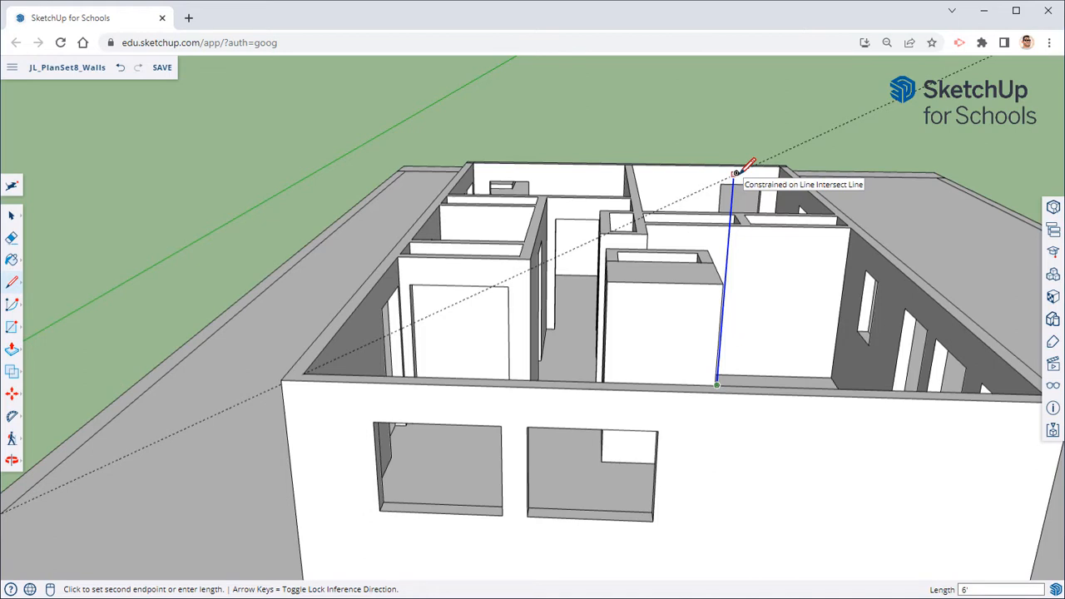
pyautogui.press('Escape')
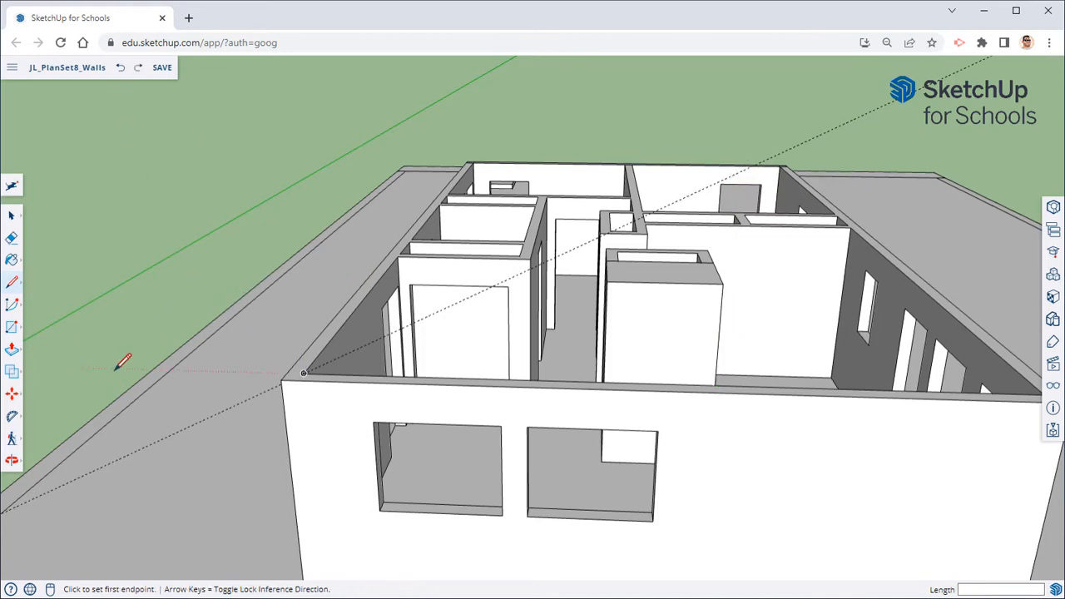
# Step: Trace the sloped guide with a line from a point outside the left wall to a point high beyond the building's centre
pyautogui.click(123, 456)
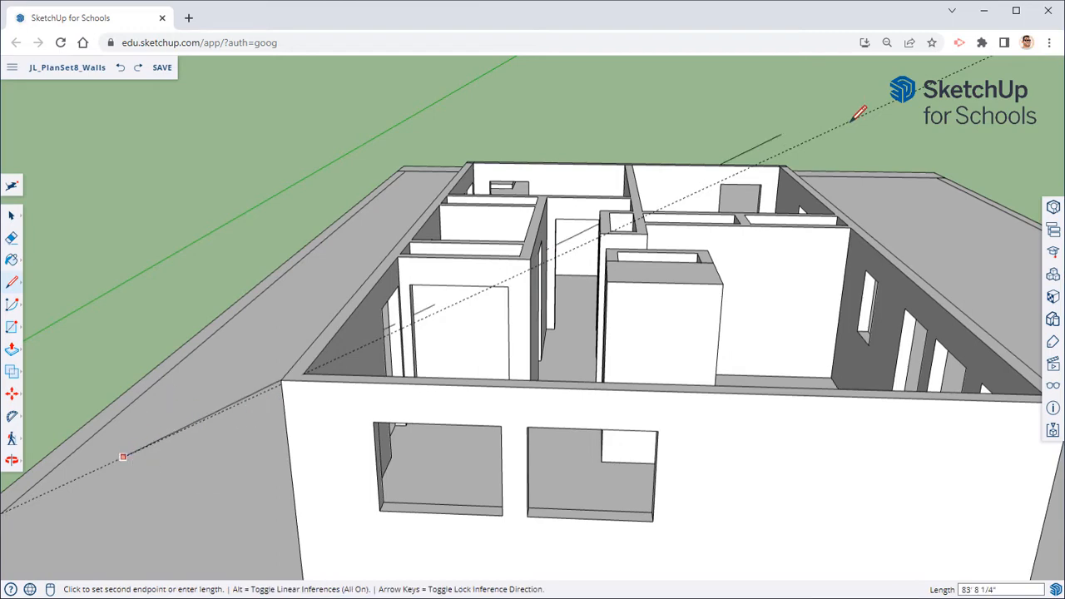
pyautogui.click(875, 109)
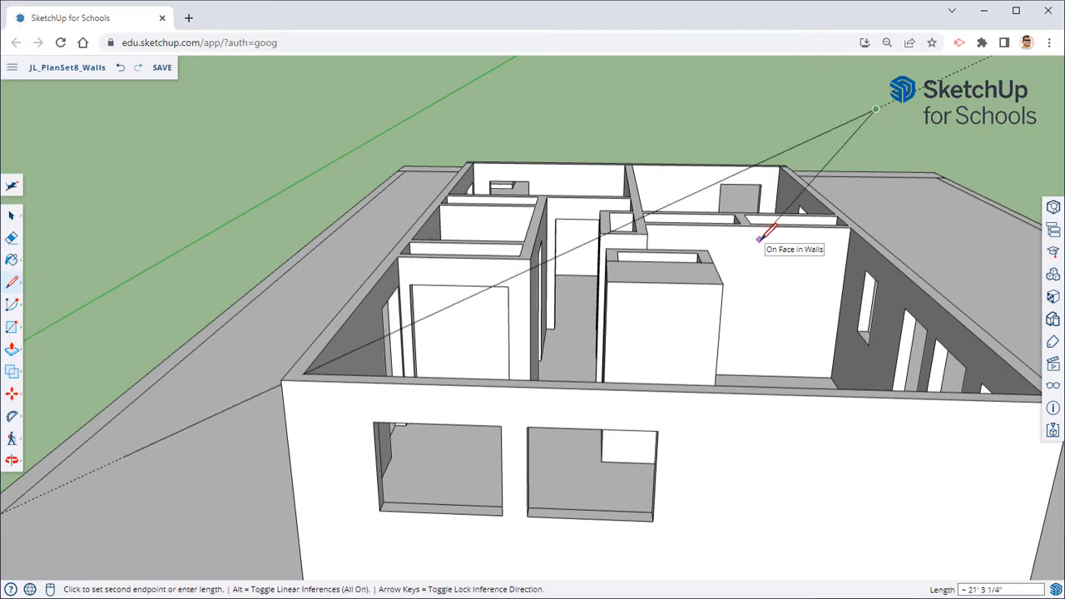
pyautogui.moveTo(765, 231)
pyautogui.mouseDown(button='middle')
pyautogui.moveTo(694, 217)
pyautogui.moveTo(740, 211)
pyautogui.moveTo(724, 211)
pyautogui.moveTo(358, 258)
pyautogui.mouseUp(button='middle')
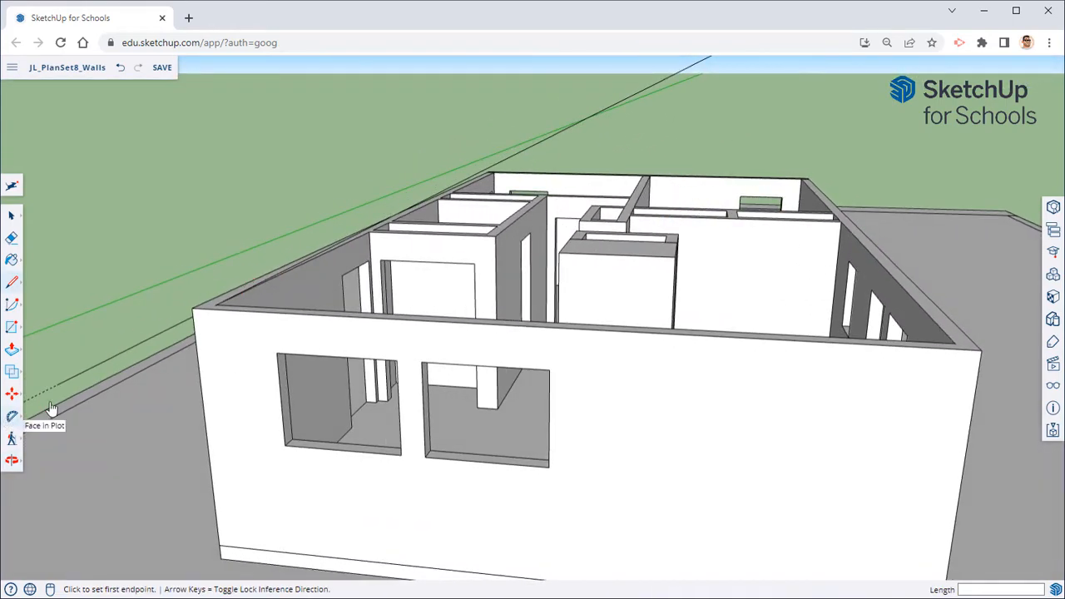
# Step: Create a mirrored 6:12 Protractor guide at the right inner corner of the same end wall's top
pyautogui.click(12, 416)
pyautogui.moveTo(813, 288); pyautogui.dragTo(633, 444, button='middle')
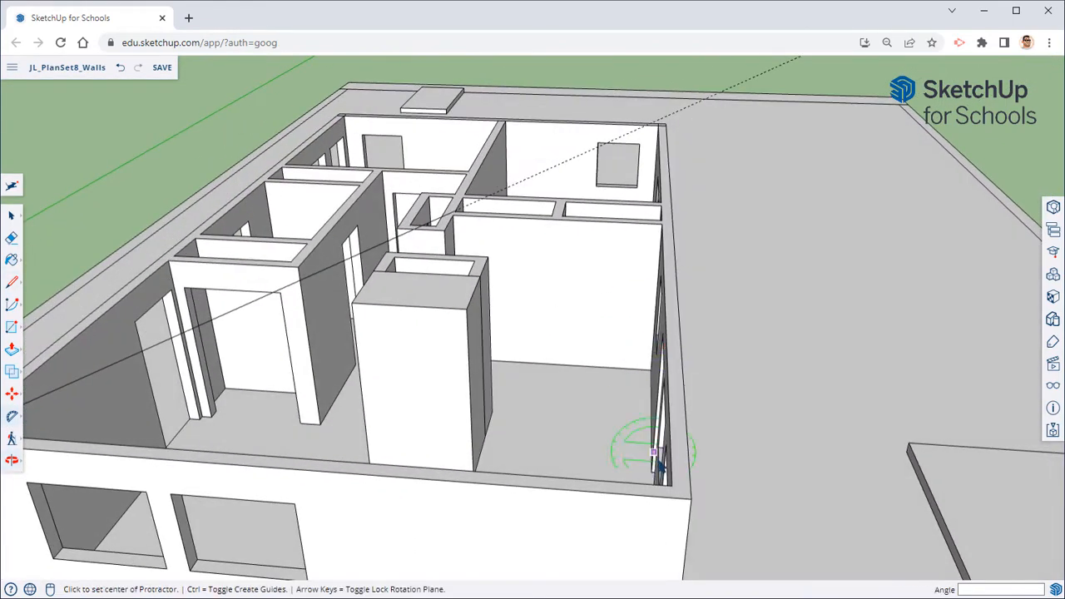
pyautogui.click(673, 489)
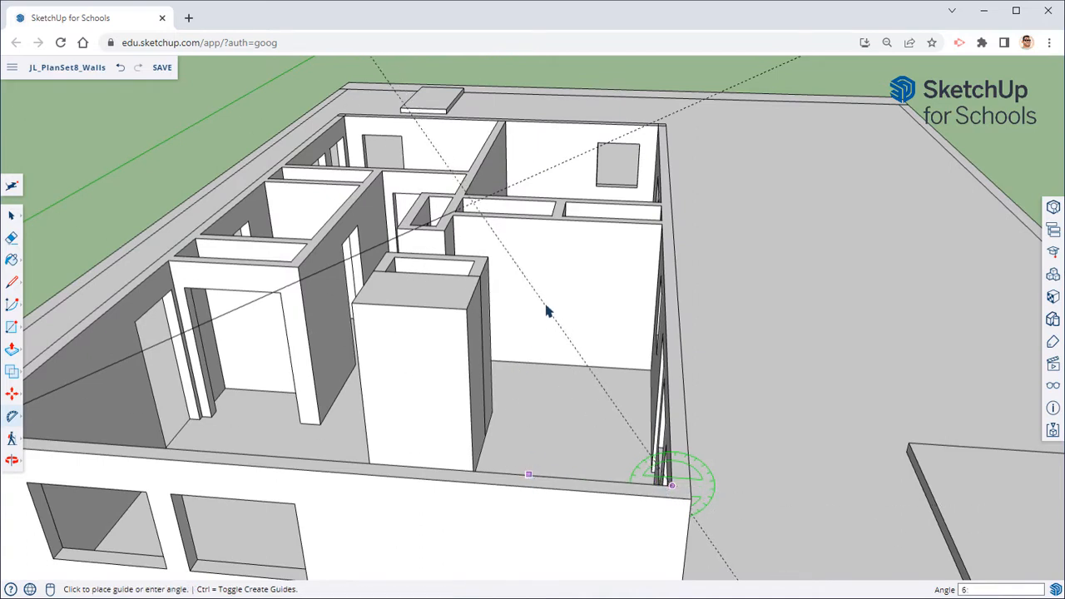
pyautogui.press('Return')
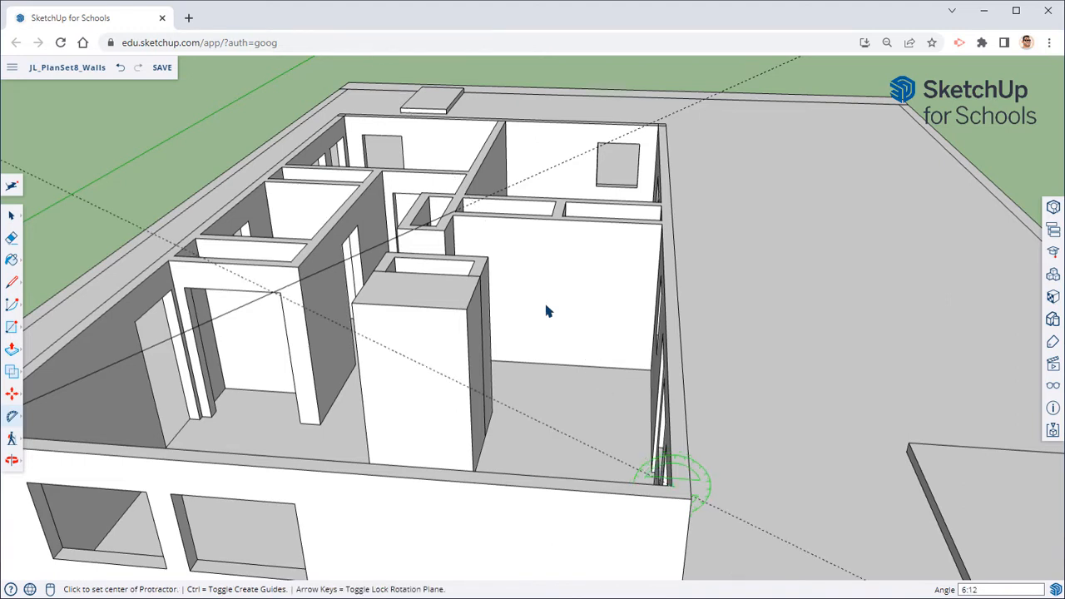
# Step: Trace the second guide with a line from its crossing with the first sloped line to a point outside the right wall
pyautogui.click(12, 281)
pyautogui.click(275, 292)
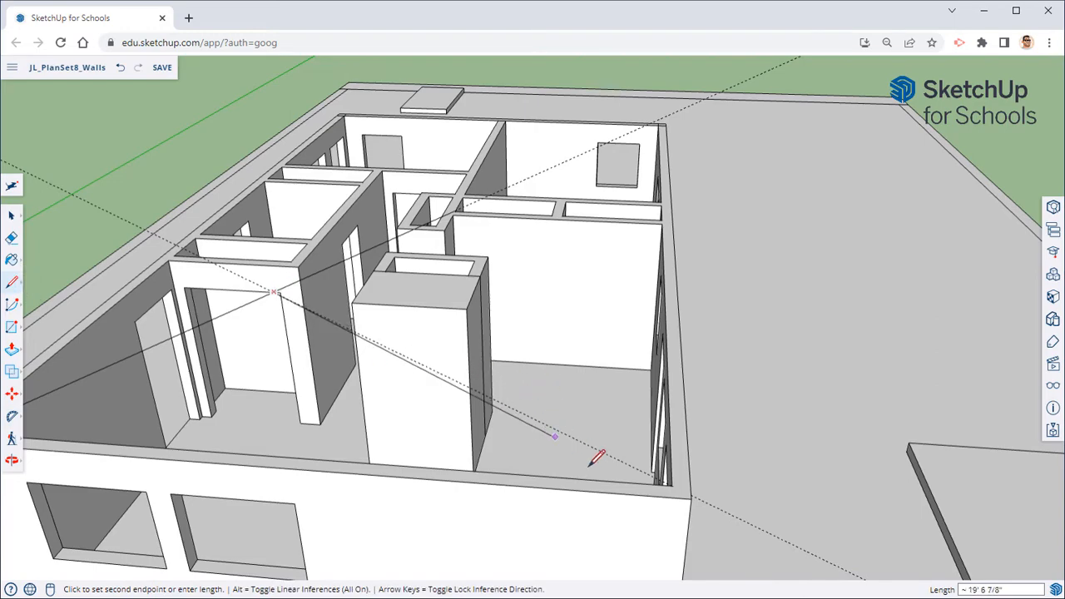
pyautogui.click(823, 558)
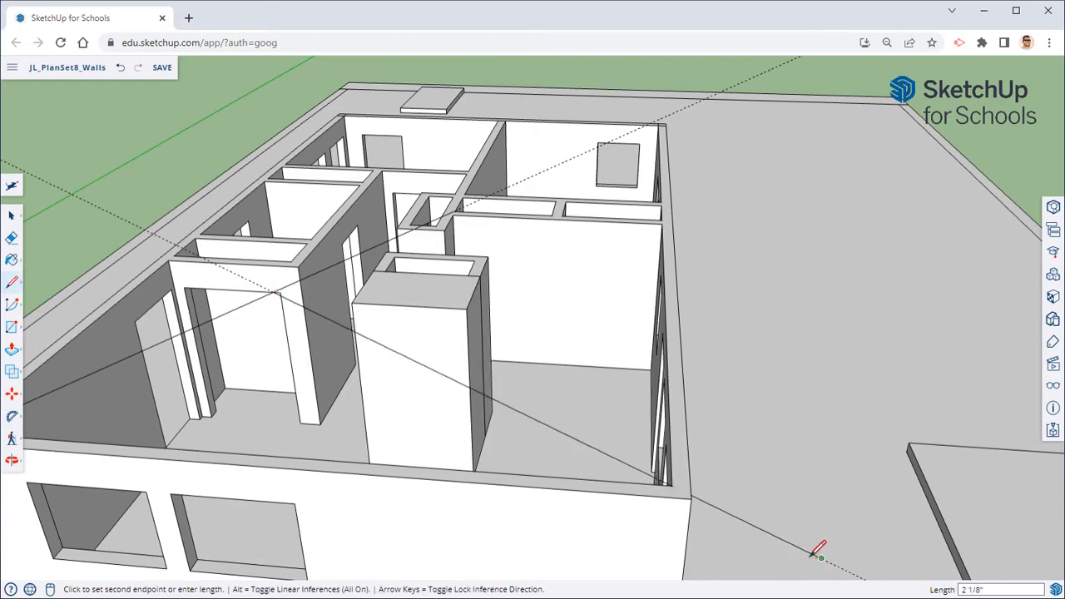
pyautogui.press('Escape')
# Step: Place parallel Tape Measure guides 5.5" above both sloped roof lines
pyautogui.moveTo(626, 467)
pyautogui.mouseDown(button='middle')
pyautogui.moveTo(616, 438)
pyautogui.moveTo(592, 418)
pyautogui.moveTo(624, 435)
pyautogui.moveTo(707, 435)
pyautogui.moveTo(754, 375)
pyautogui.moveTo(770, 378)
pyautogui.mouseUp(button='middle')
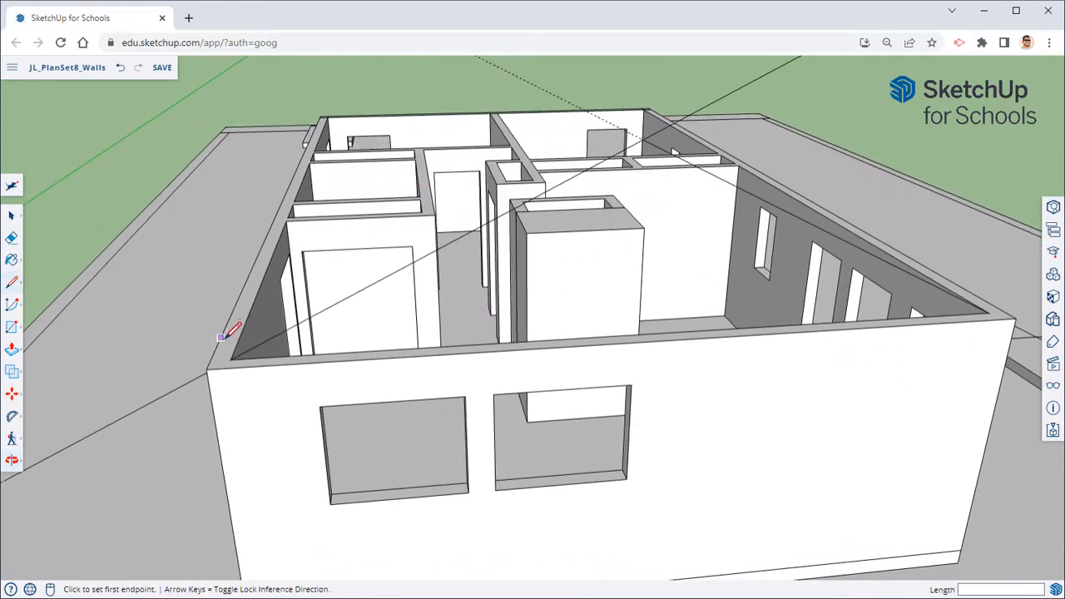
pyautogui.click(12, 420)
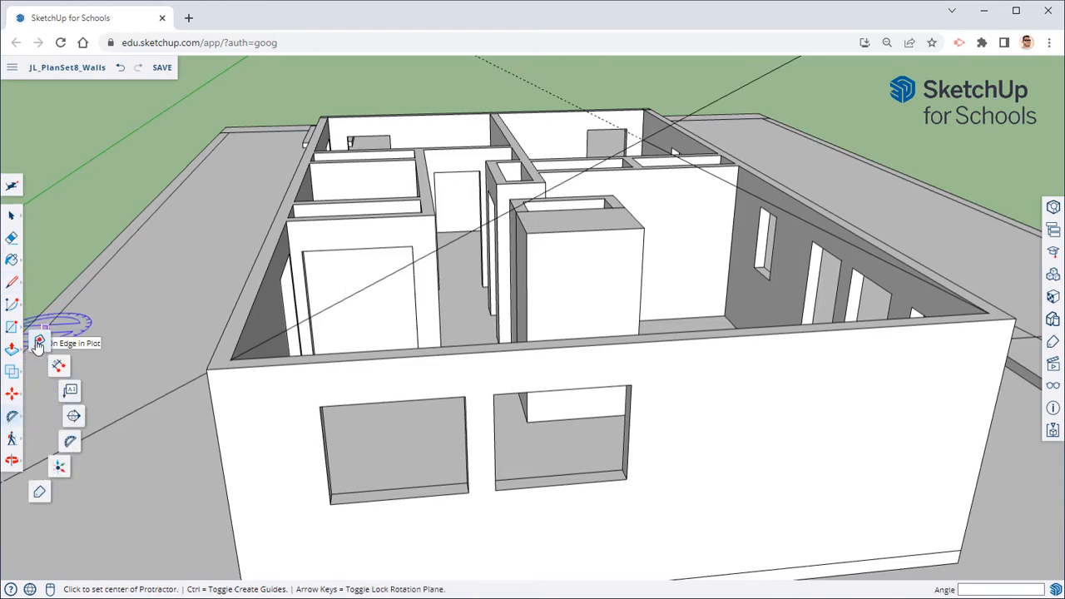
pyautogui.click(39, 344)
pyautogui.click(161, 396)
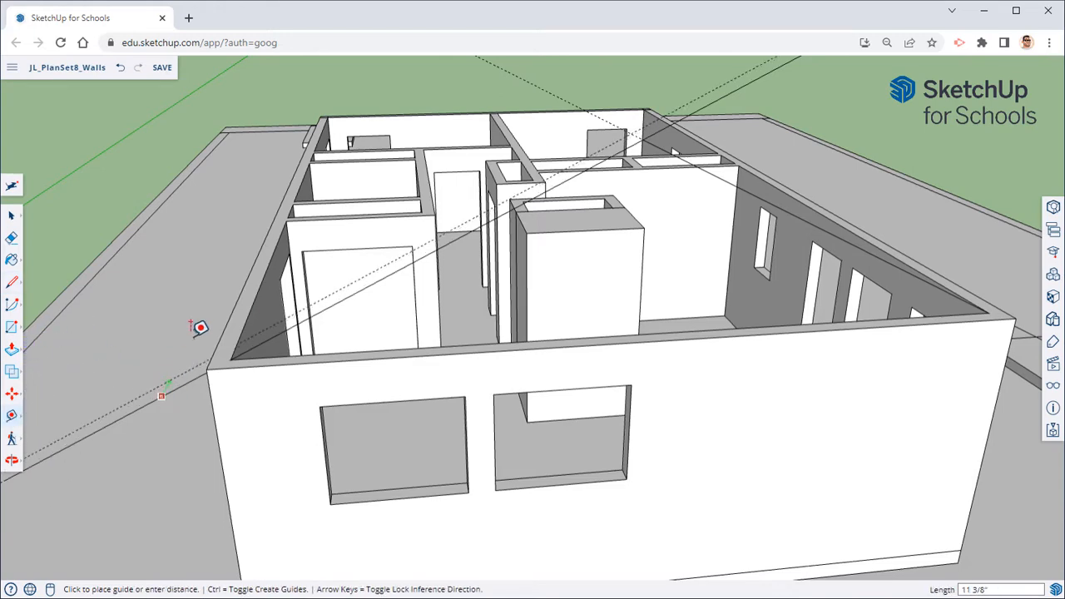
pyautogui.scroll(-6, 242, 274)
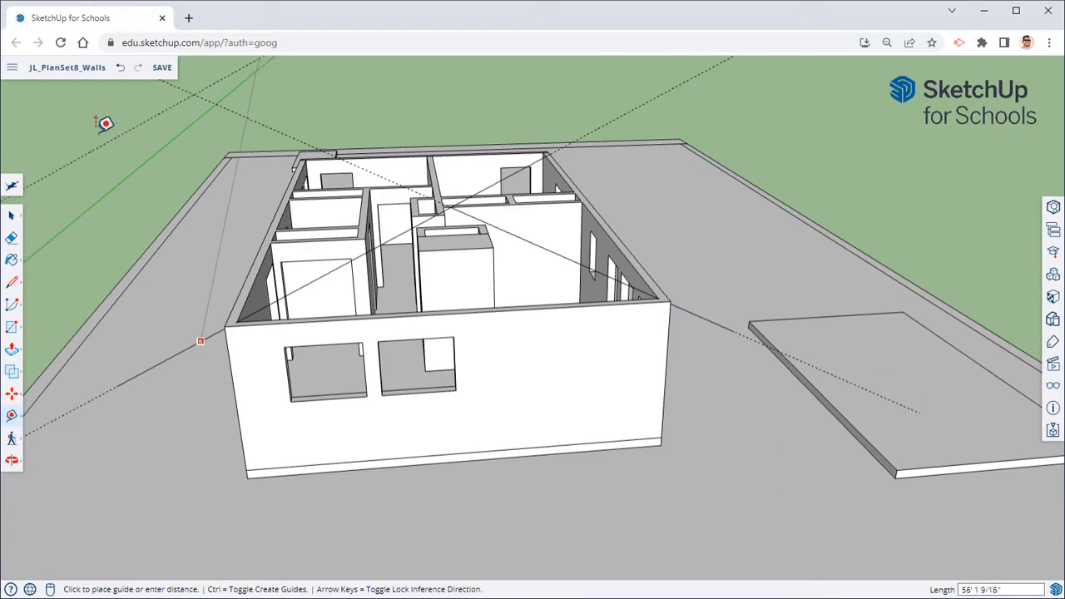
pyautogui.moveTo(104, 123); pyautogui.dragTo(138, 171, button='middle')
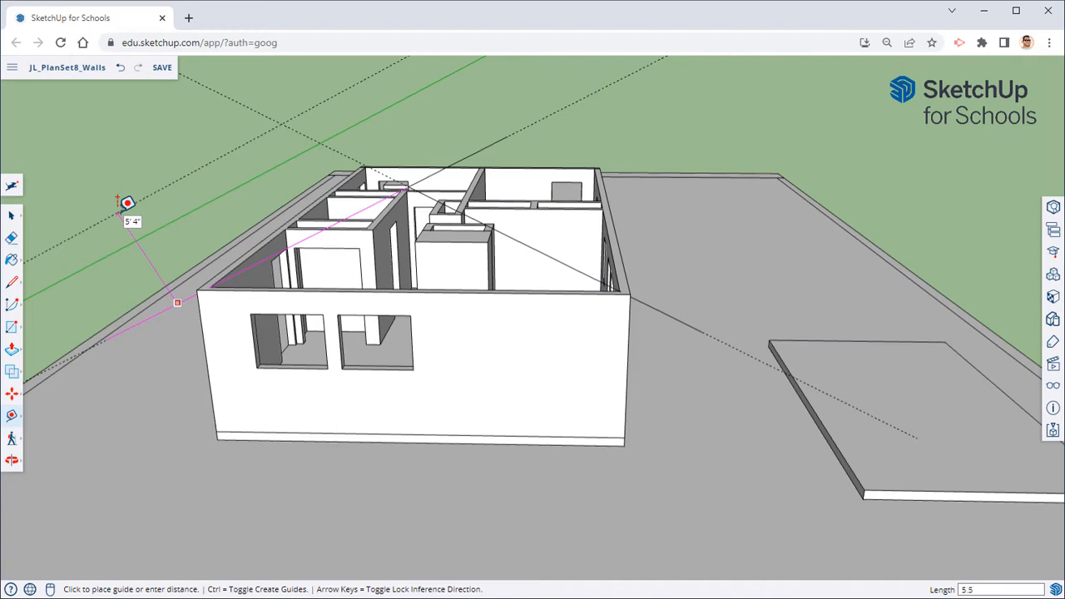
pyautogui.click(118, 199)
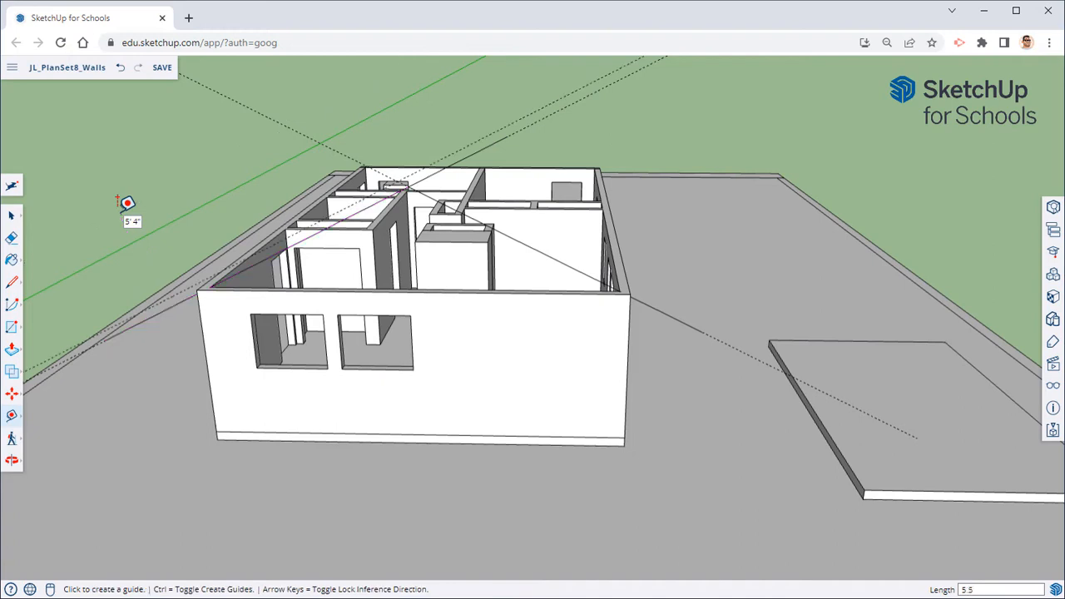
pyautogui.click(658, 306)
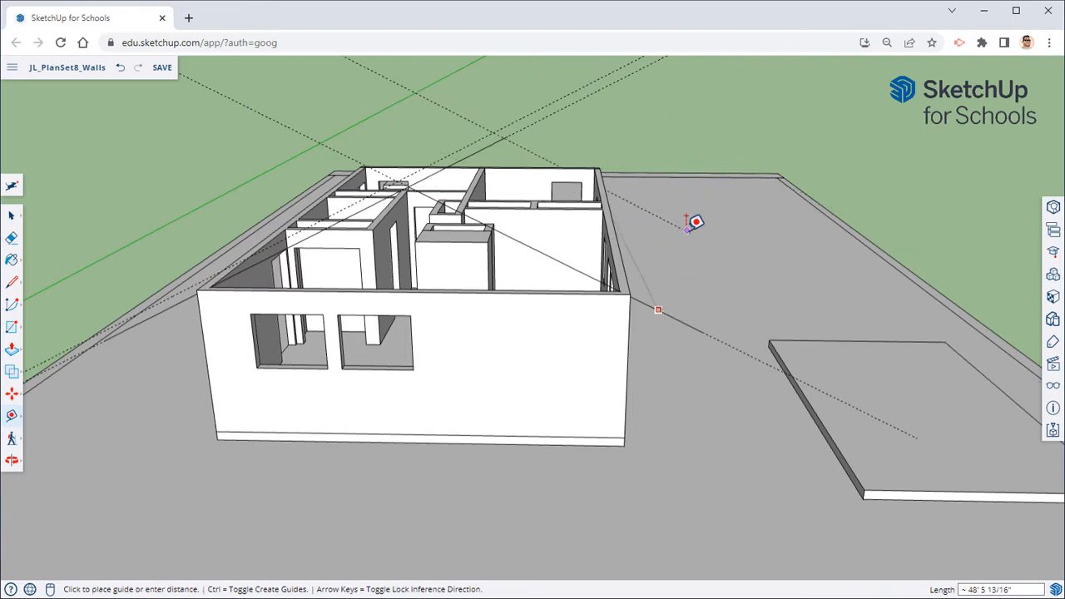
pyautogui.click(720, 199)
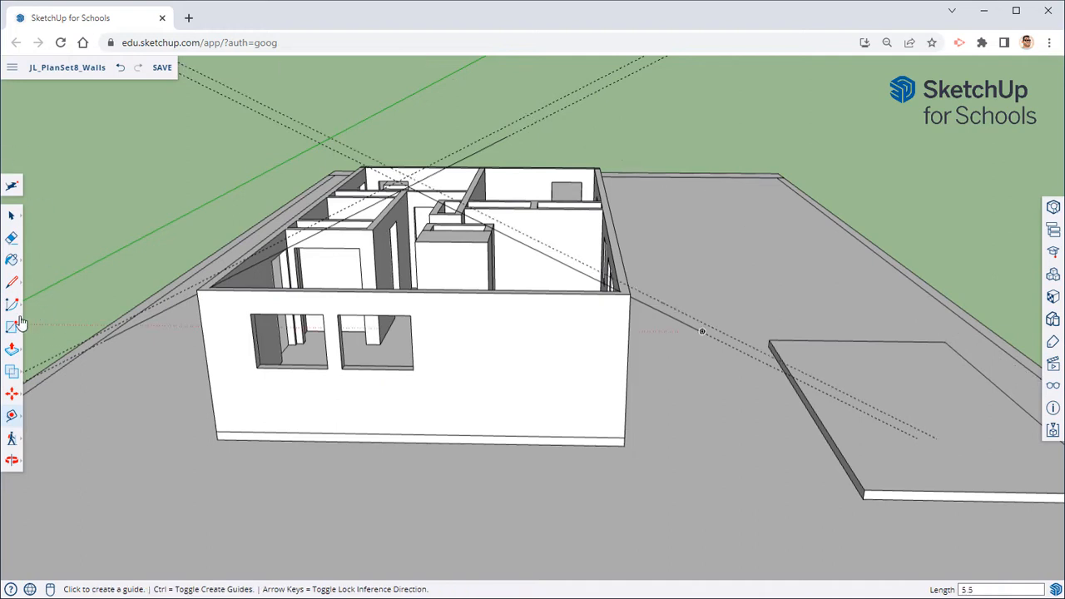
# Step: Close the roof profile with lines along both upper guides, meeting at the ridge and ending vertically at each eave
pyautogui.click(12, 287)
pyautogui.moveTo(231, 214); pyautogui.dragTo(396, 209, button='middle')
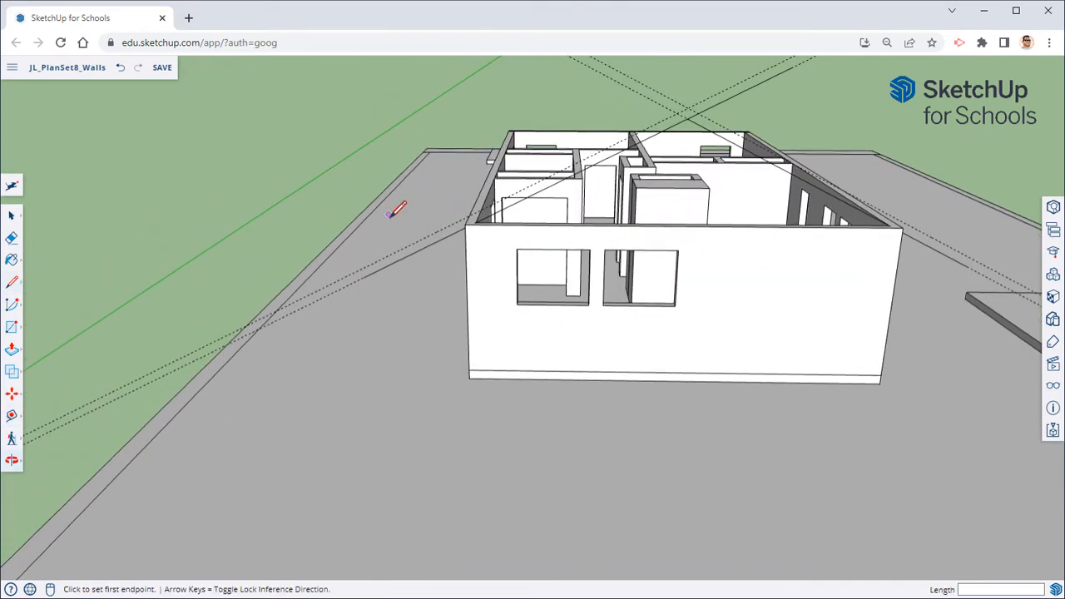
pyautogui.click(364, 273)
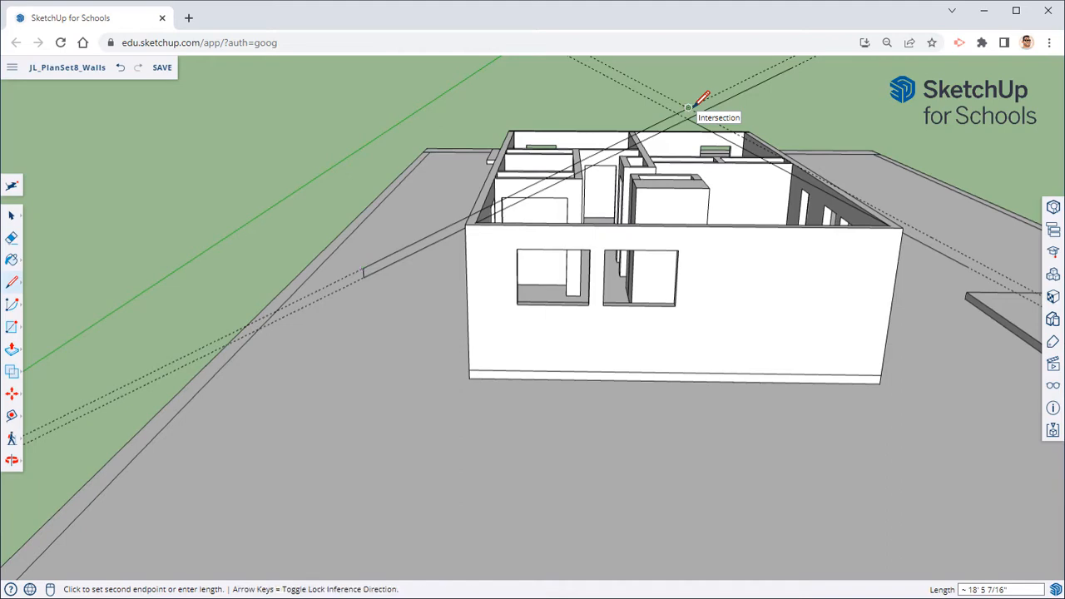
pyautogui.moveTo(766, 198); pyautogui.dragTo(573, 229, button='middle')
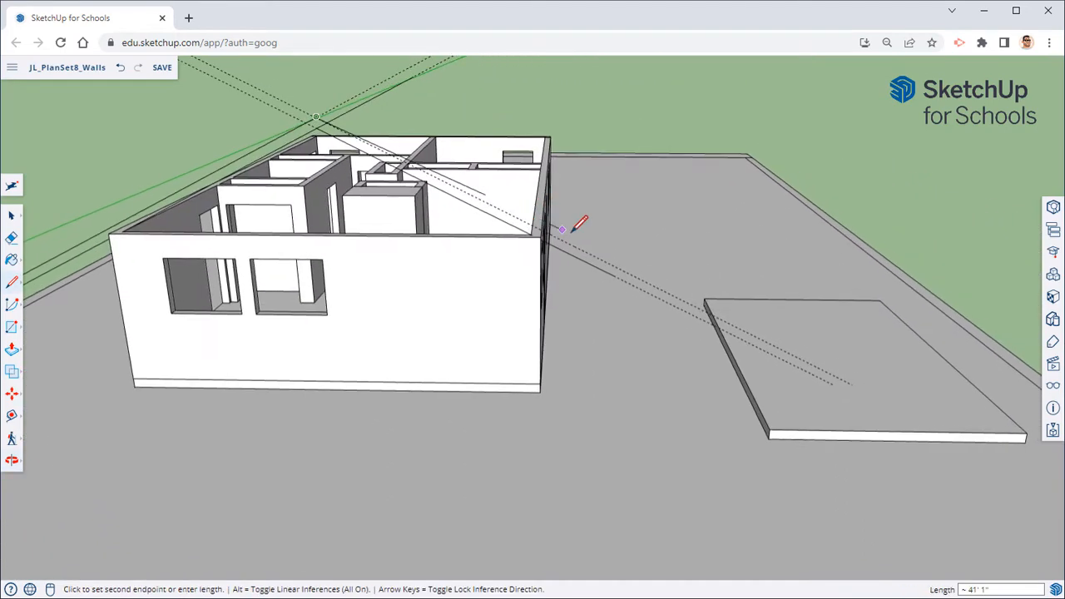
pyautogui.click(615, 273)
pyautogui.moveTo(490, 353); pyautogui.dragTo(728, 285, button='middle')
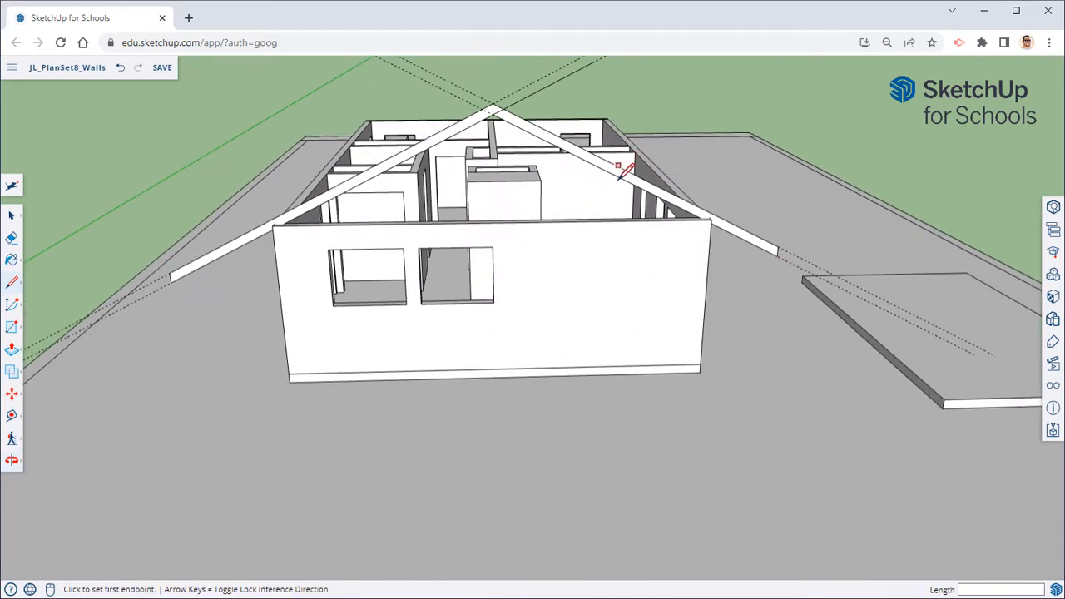
# Step: Erase the sloped guides, the extra line beyond the ridge and the short seam line at the profile's peak
pyautogui.click(11, 238)
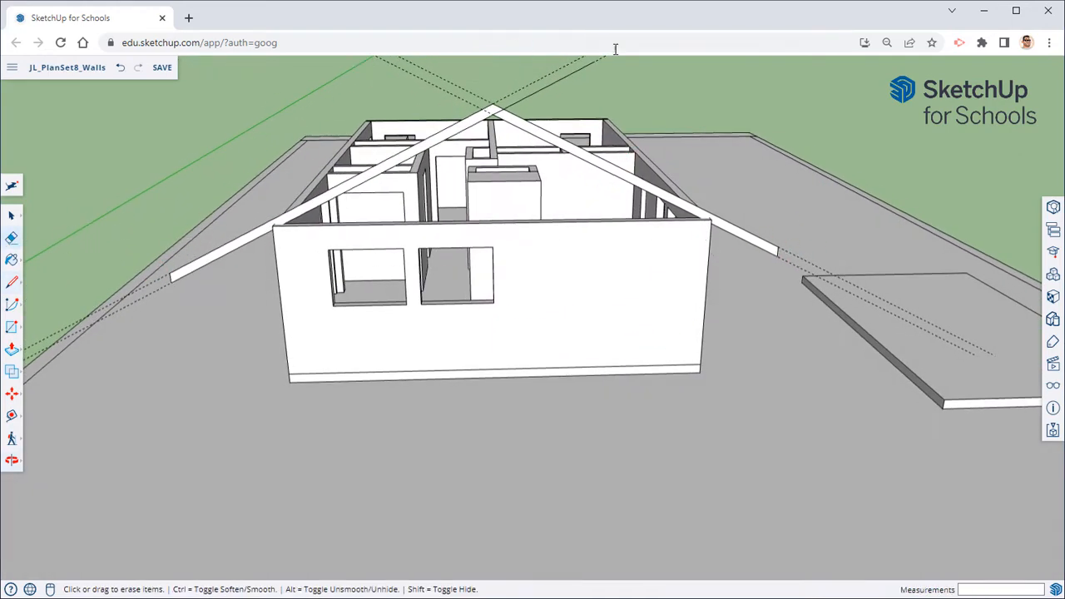
pyautogui.click(531, 88)
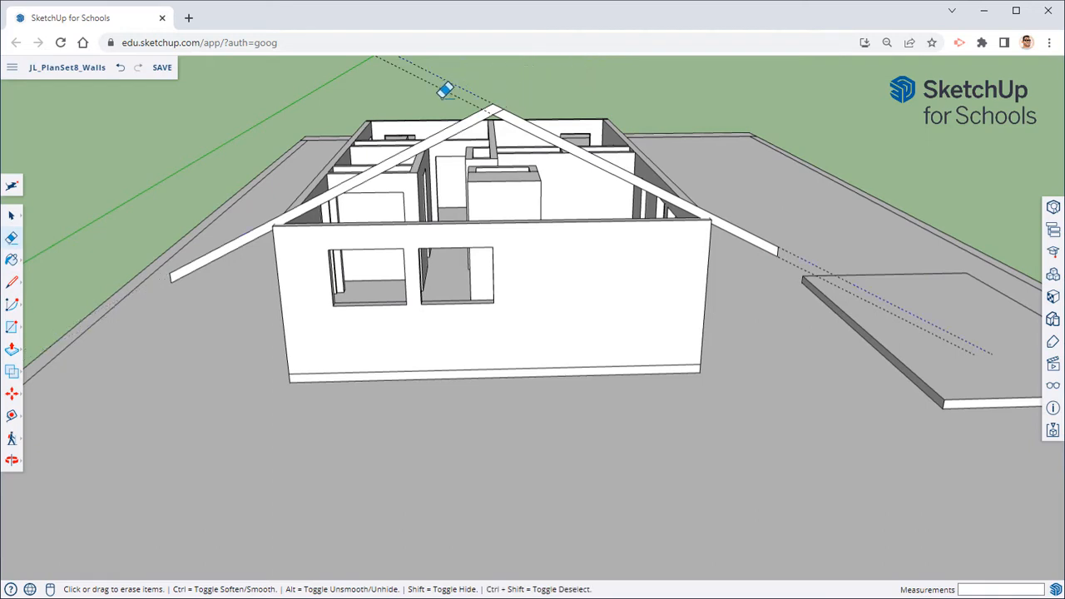
pyautogui.click(458, 84)
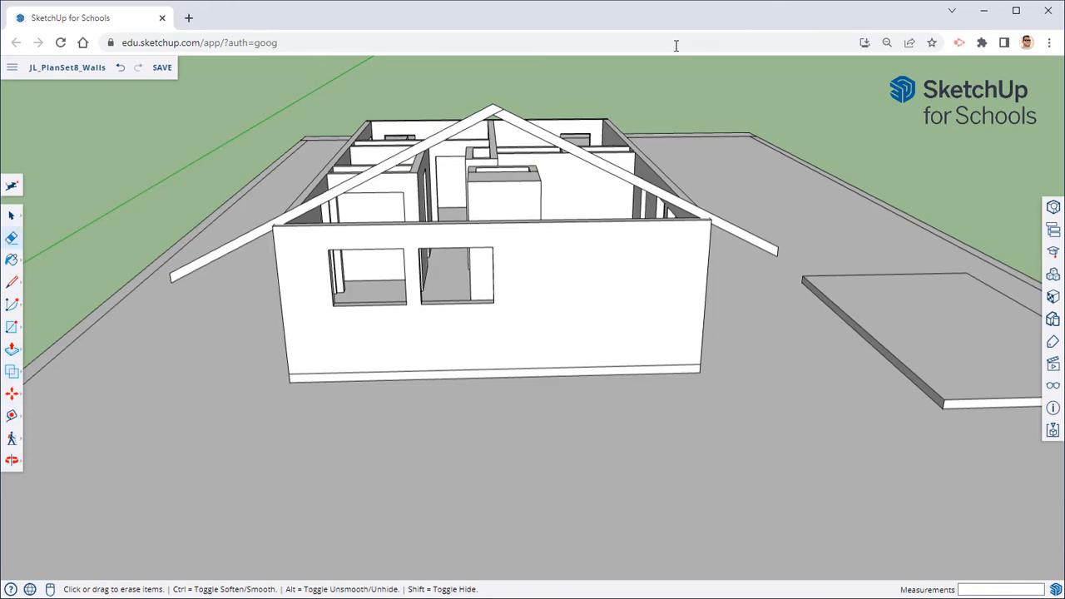
pyautogui.scroll(2, 487, 112)
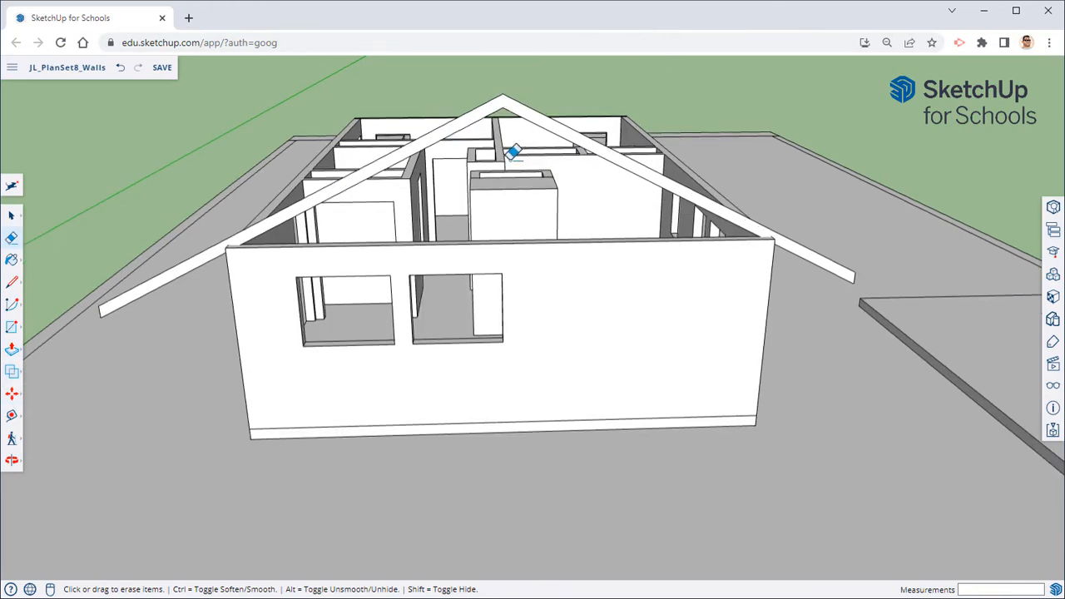
# Step: Push/Pull the gable roof profile 6" outward from the end wall
pyautogui.moveTo(513, 151); pyautogui.dragTo(767, 143, button='middle')
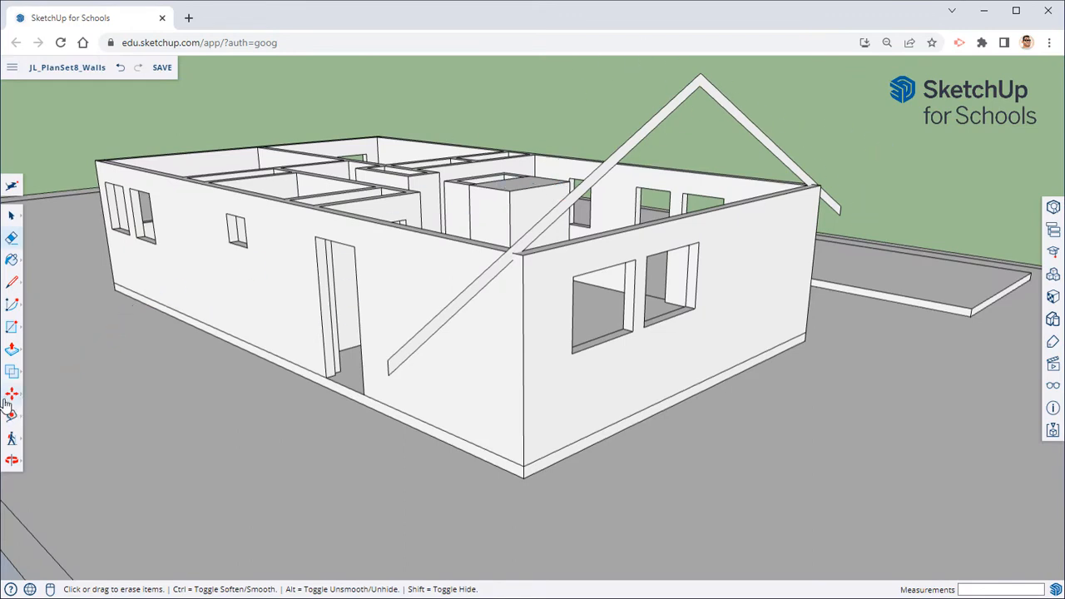
pyautogui.click(10, 351)
pyautogui.scroll(2, 507, 269)
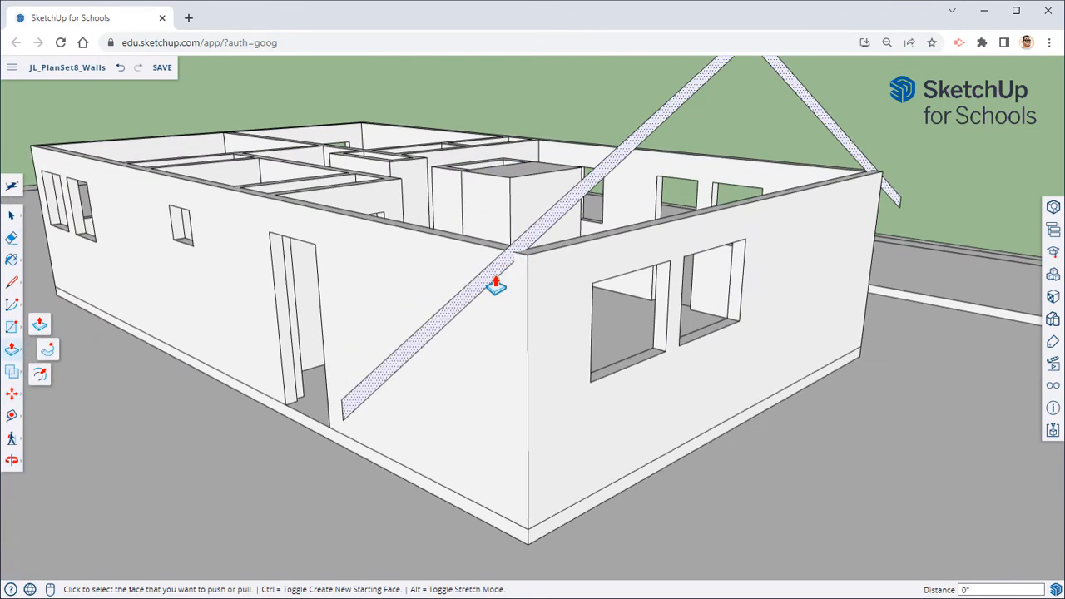
pyautogui.click(499, 287)
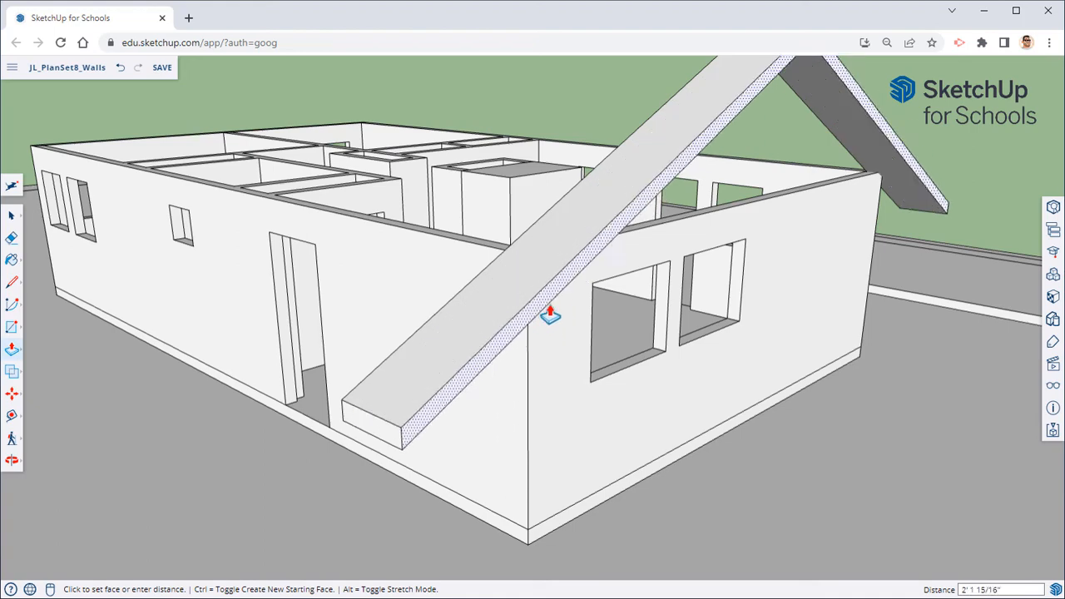
pyautogui.click(540, 380)
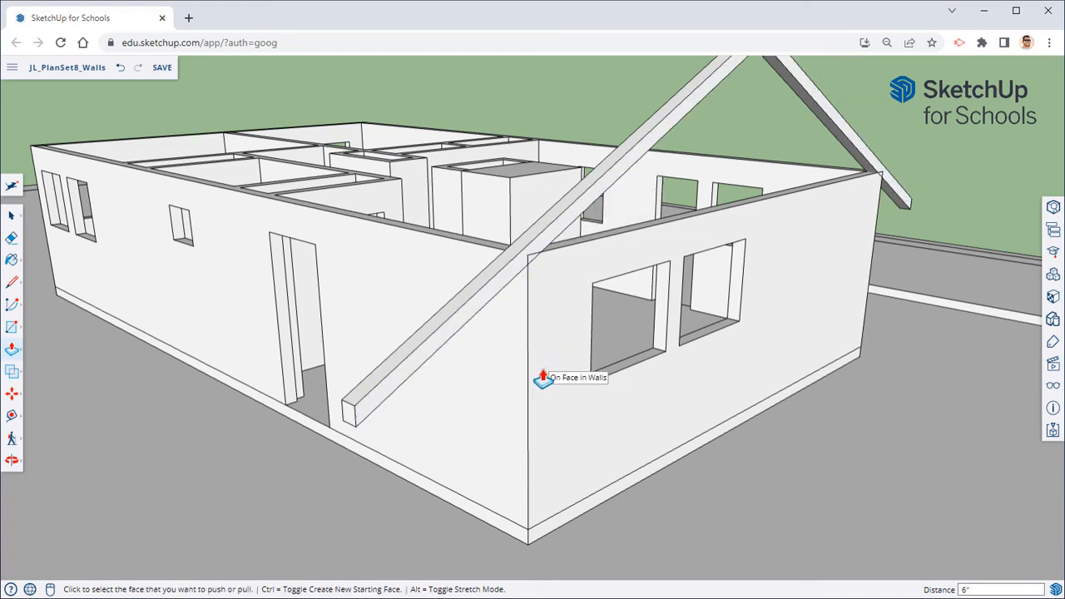
# Step: Place a vertical Tape Measure guide 12" outside the end wall's left corner edge
pyautogui.moveTo(535, 386)
pyautogui.mouseDown(button='middle')
pyautogui.moveTo(376, 357)
pyautogui.moveTo(504, 364)
pyautogui.moveTo(545, 391)
pyautogui.mouseUp(button='middle')
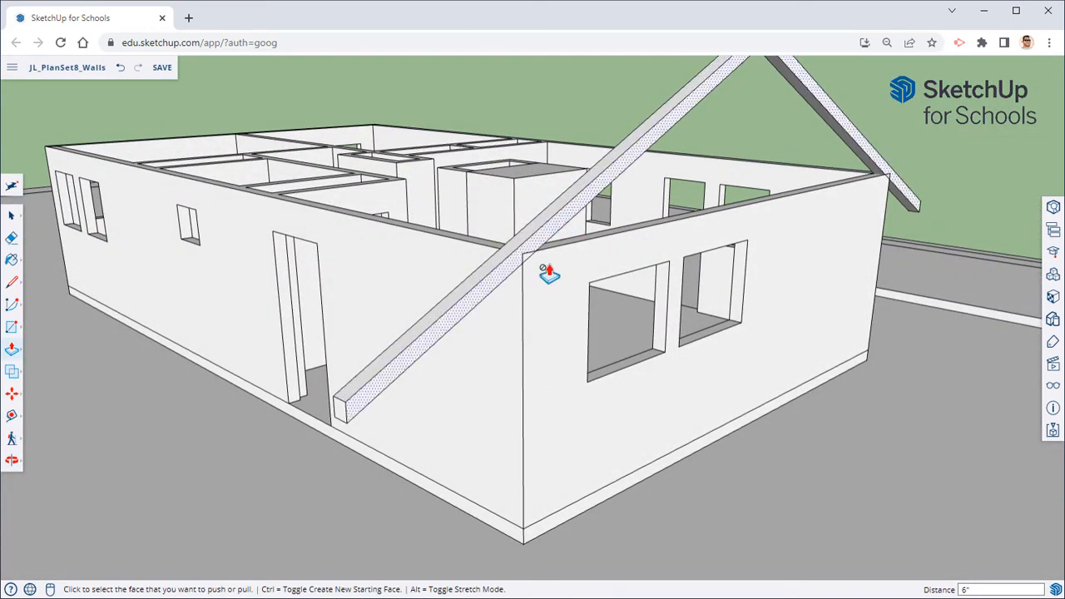
pyautogui.click(12, 416)
pyautogui.moveTo(75, 366); pyautogui.dragTo(178, 273, button='middle')
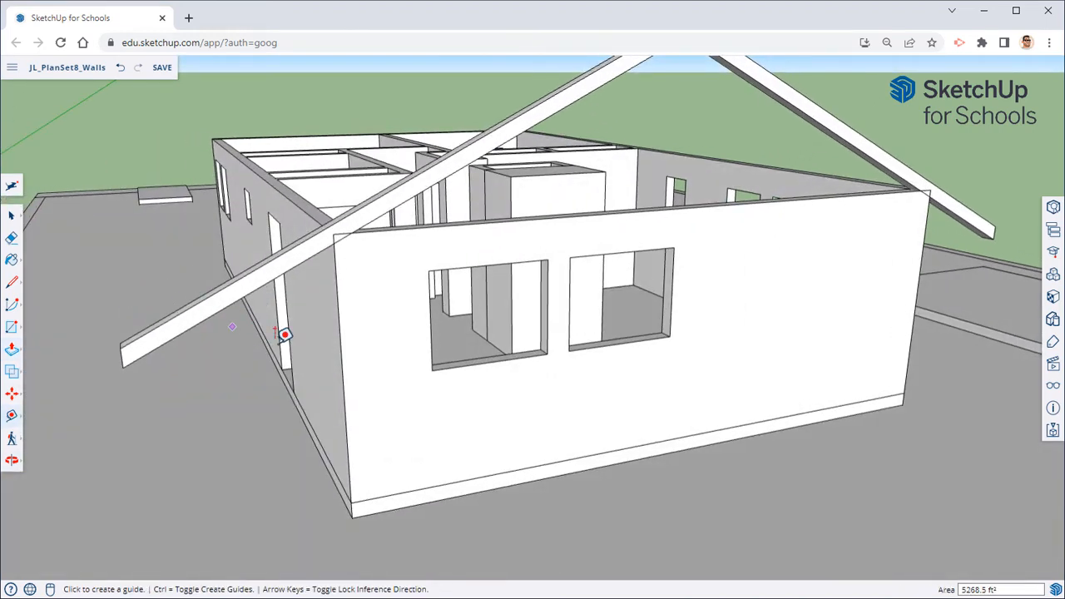
pyautogui.click(337, 289)
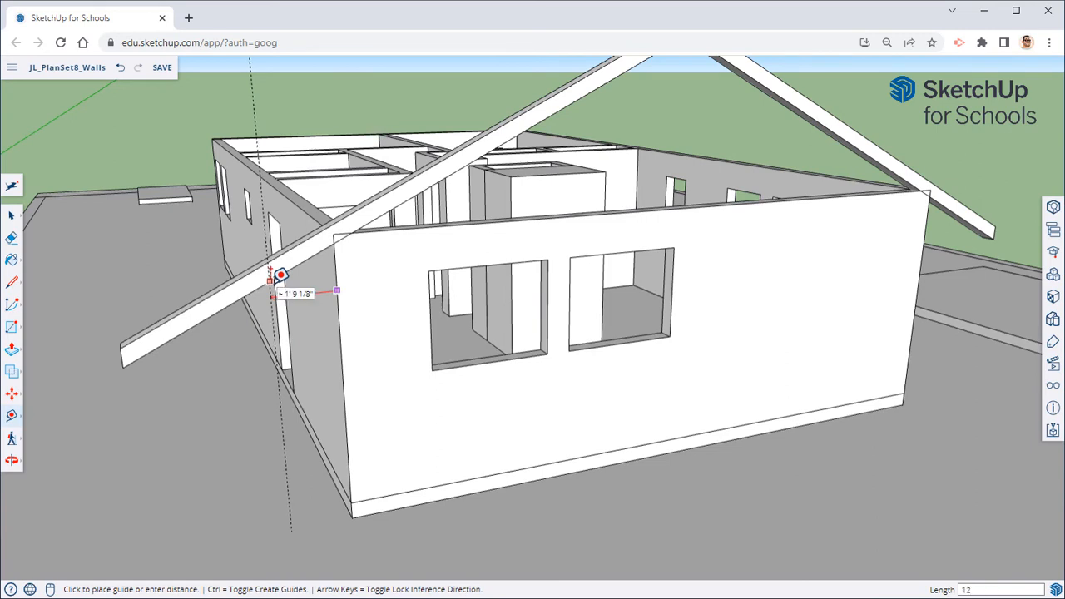
pyautogui.write('12')
pyautogui.press('Return')
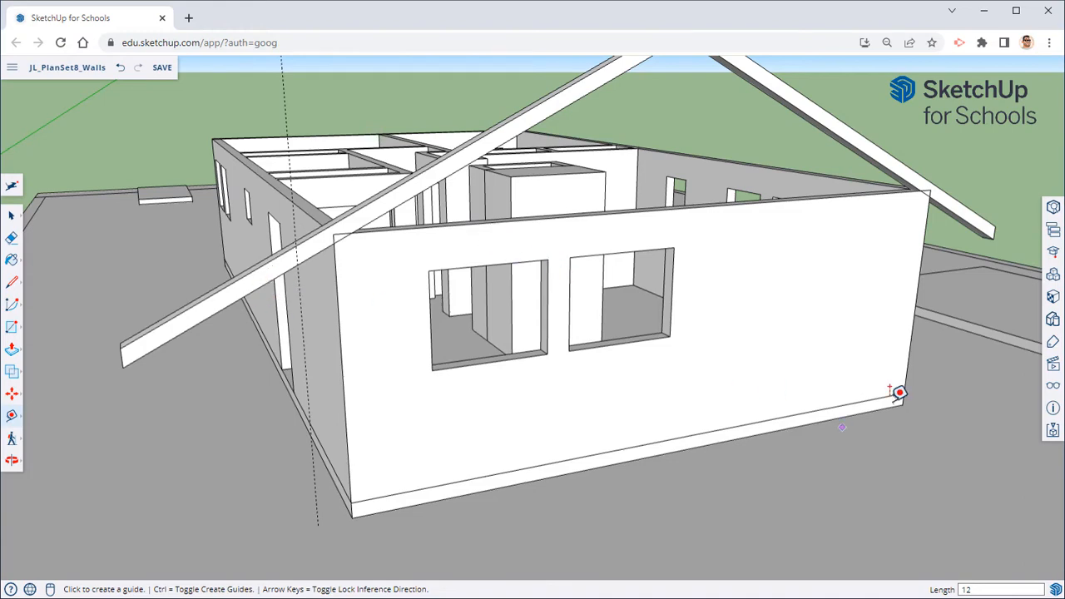
# Step: Place a matching vertical guide 12" outside the end wall's right corner edge
pyautogui.moveTo(887, 396); pyautogui.dragTo(574, 399, button='middle')
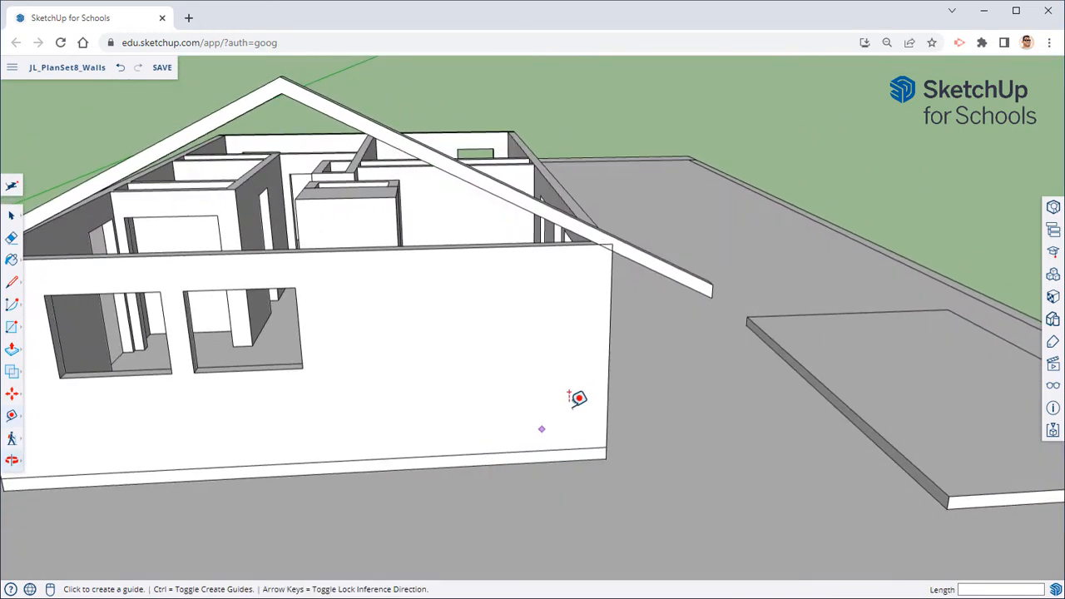
pyautogui.click(609, 341)
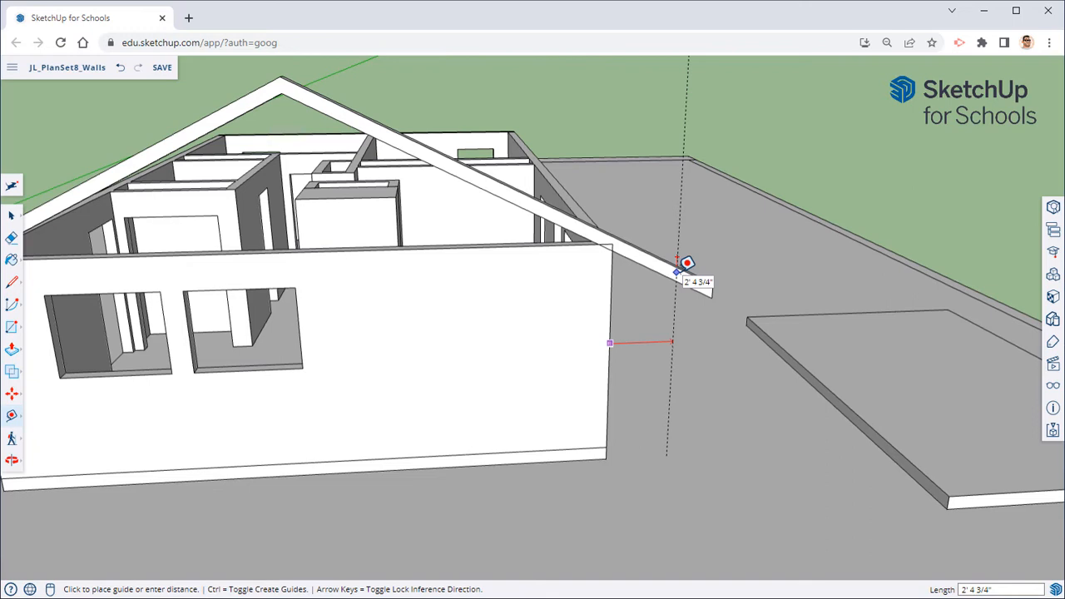
pyautogui.press('Return')
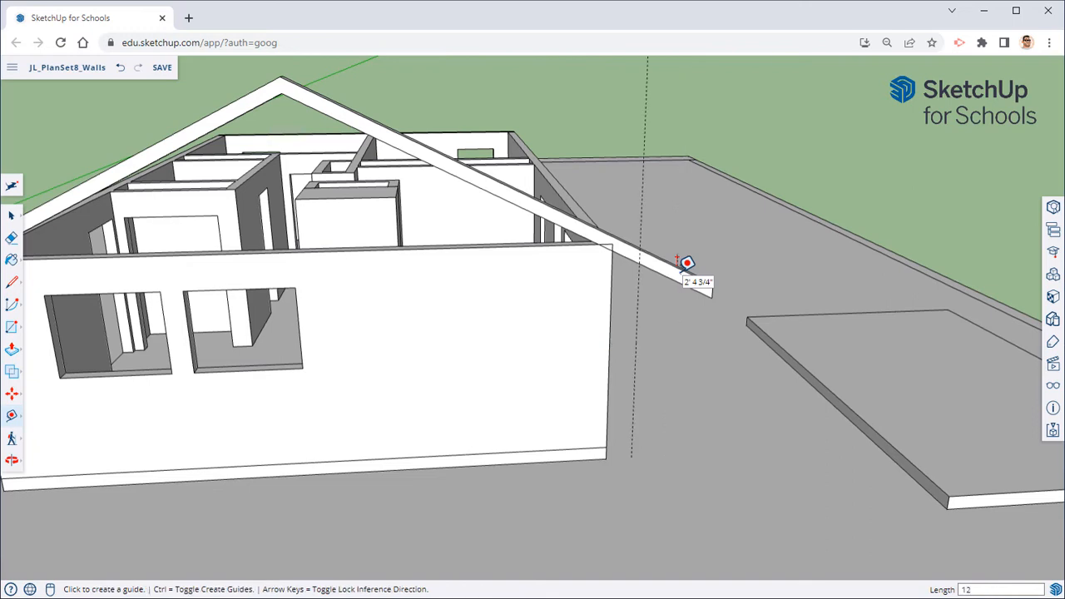
# Step: Draw vertical lines across the roof's front face where the two 12" guides cross its eaves
pyautogui.click(22, 290)
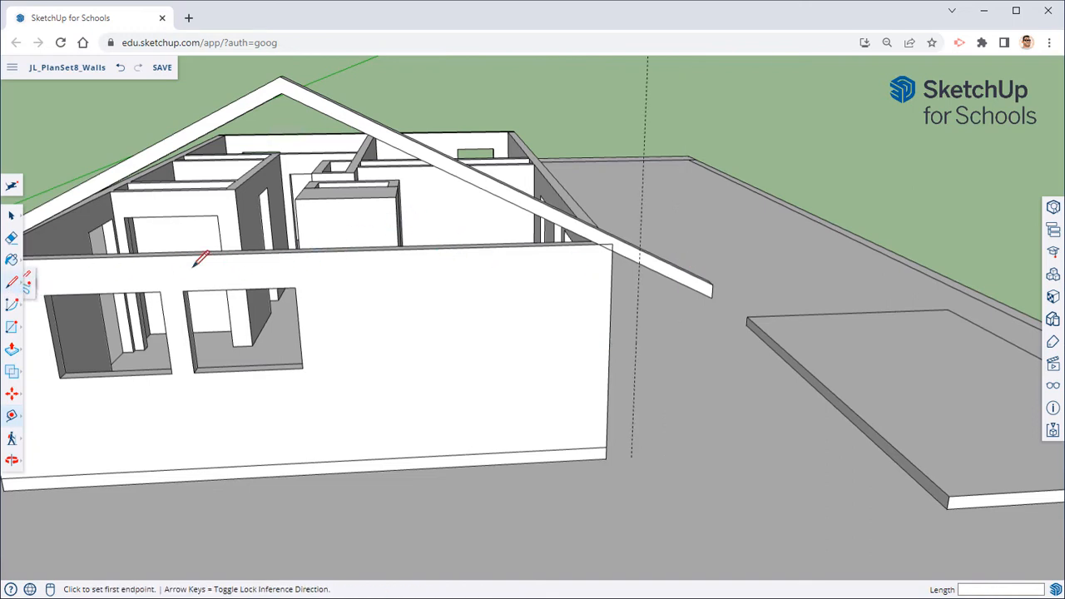
pyautogui.click(641, 265)
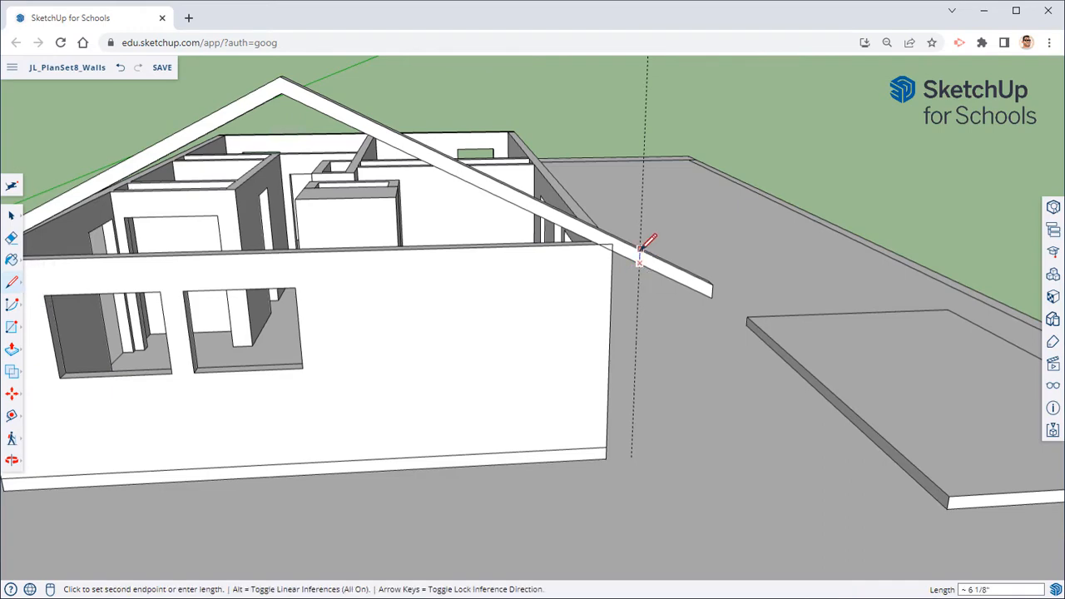
pyautogui.click(640, 250)
pyautogui.moveTo(502, 278); pyautogui.dragTo(440, 225, button='middle')
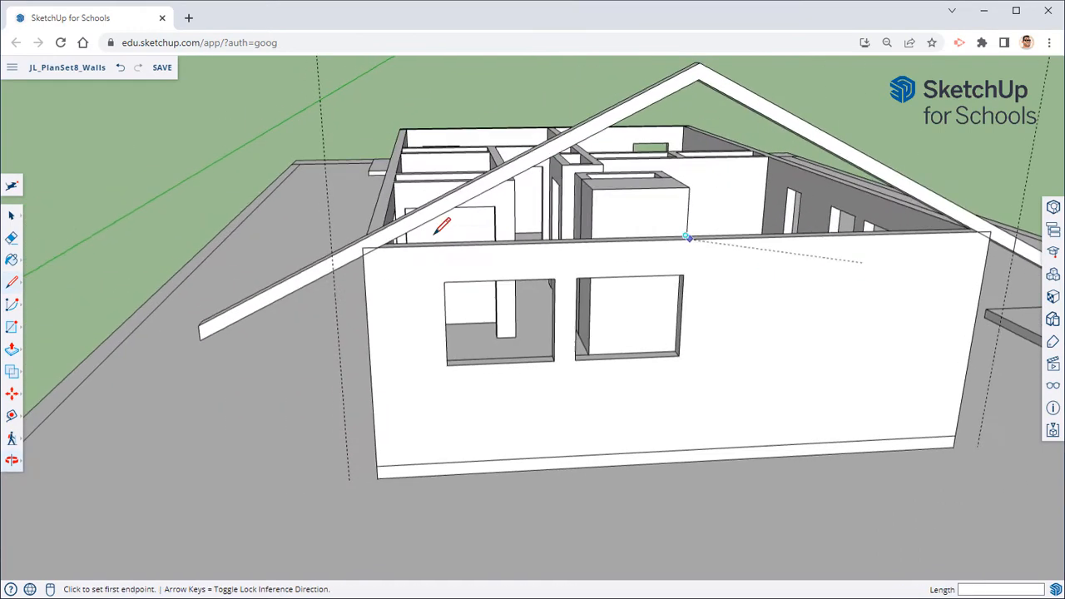
pyautogui.click(335, 251)
pyautogui.click(334, 265)
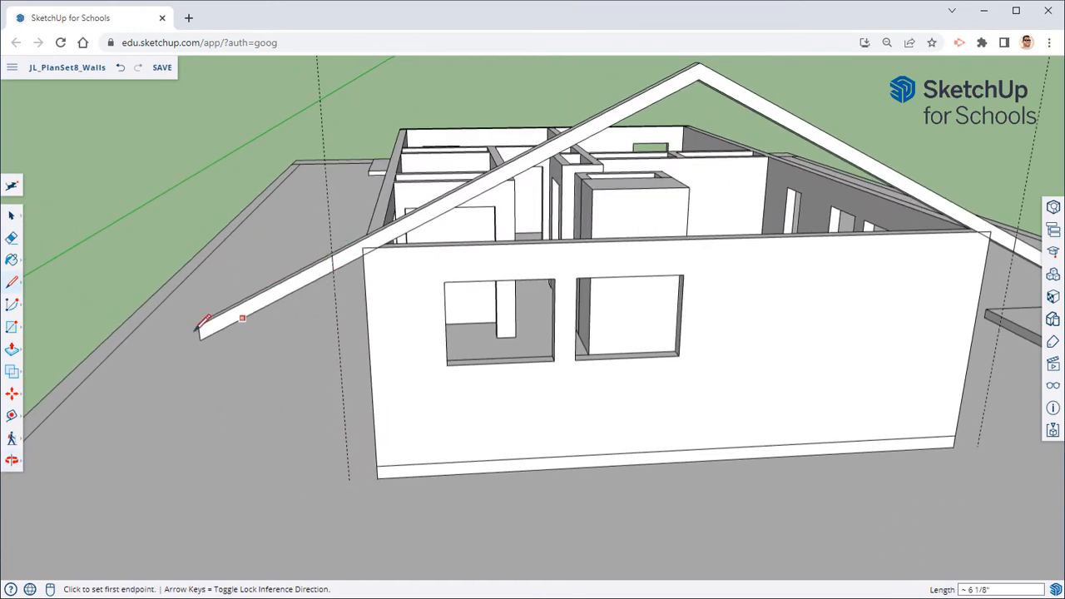
# Step: Push the two eave faces outside the guide lines back 6" to cut off the excess roof ends
pyautogui.click(12, 350)
pyautogui.moveTo(261, 336); pyautogui.dragTo(357, 280, button='middle')
pyautogui.click(300, 299)
pyautogui.click(505, 327)
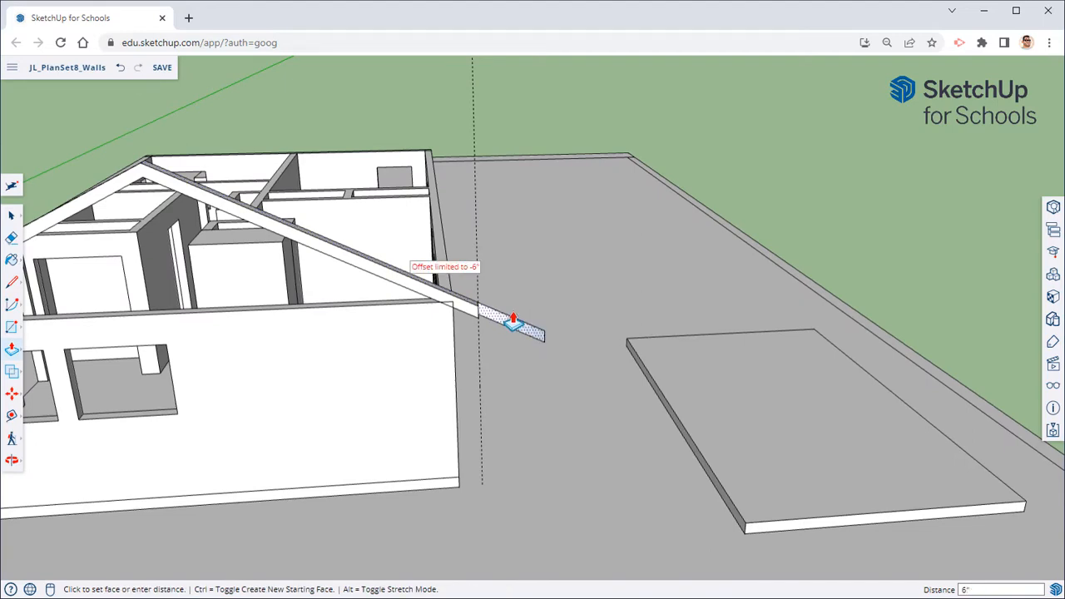
pyautogui.click(513, 324)
# Step: Erase the two vertical guides at the roof's eaves
pyautogui.moveTo(428, 376); pyautogui.dragTo(530, 345, button='middle')
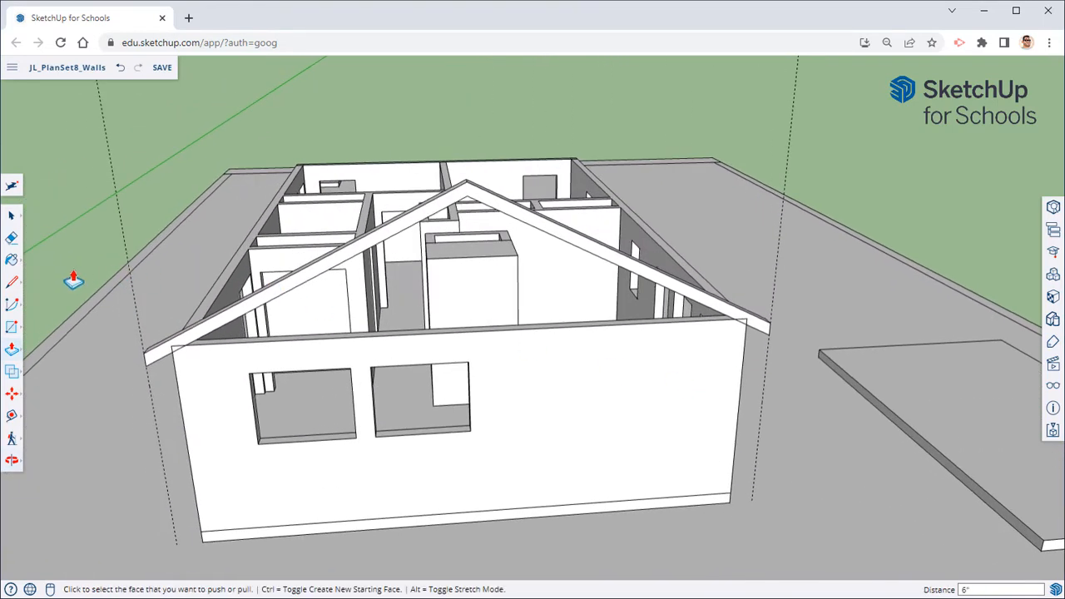
pyautogui.press('e')
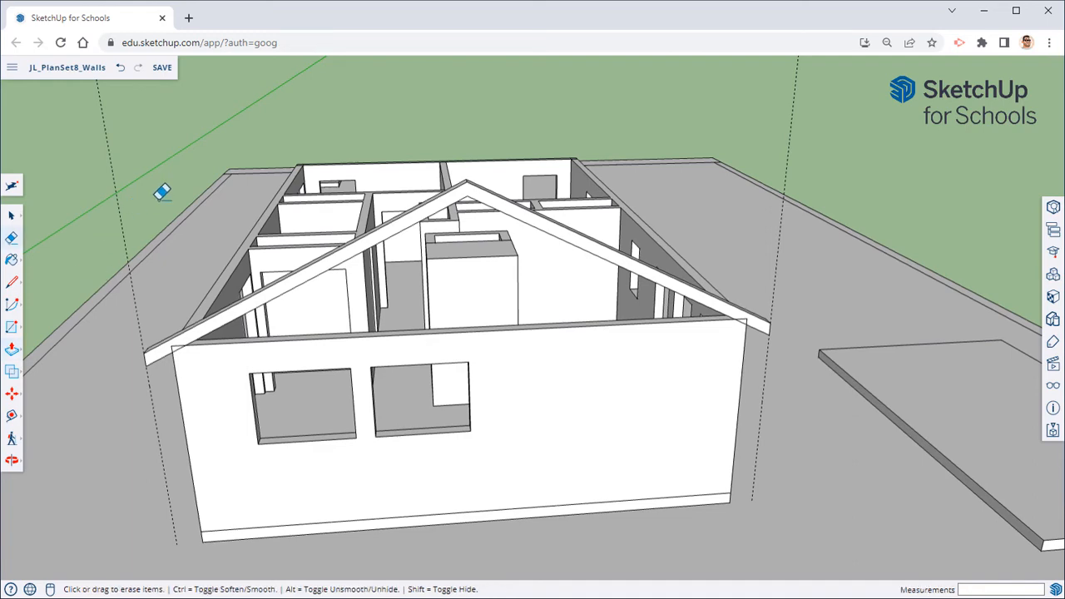
pyautogui.click(113, 178)
pyautogui.click(792, 112)
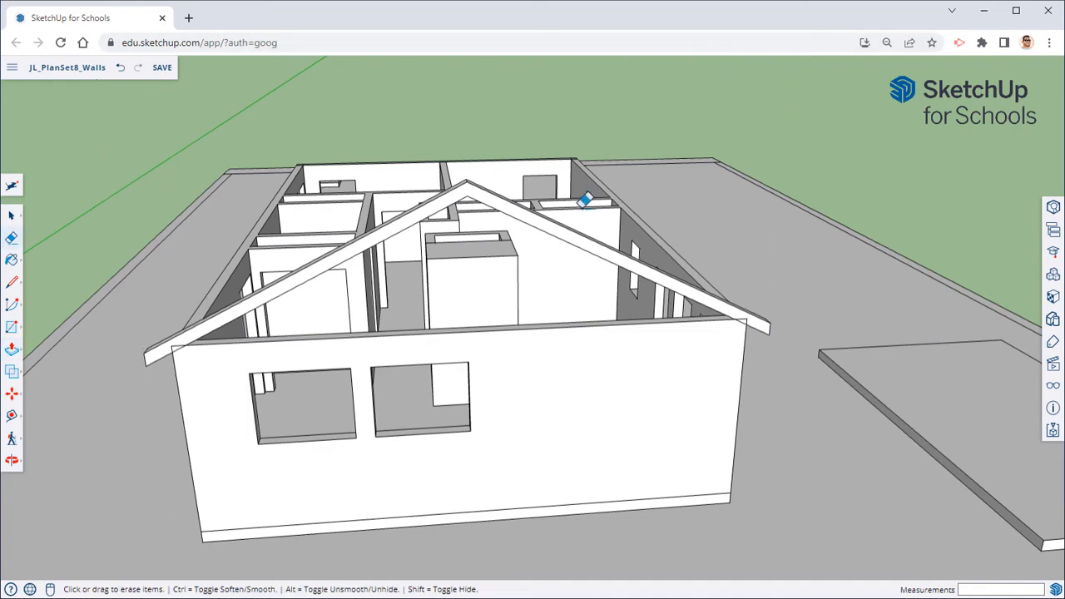
# Step: Push/Pull the roof's inner gable face 37' 6" over the house to the opposite end wall
pyautogui.moveTo(180, 410)
pyautogui.mouseDown(button='middle')
pyautogui.moveTo(350, 409)
pyautogui.moveTo(155, 330)
pyautogui.moveTo(743, 297)
pyautogui.mouseUp(button='middle')
pyautogui.click(14, 355)
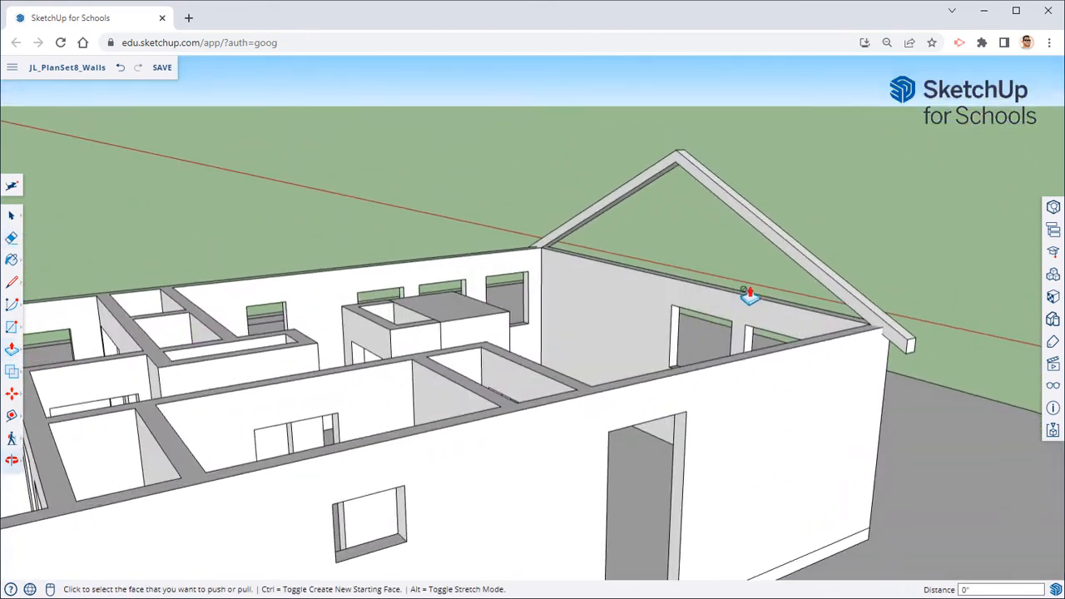
pyautogui.click(784, 253)
pyautogui.scroll(-5, 642, 320)
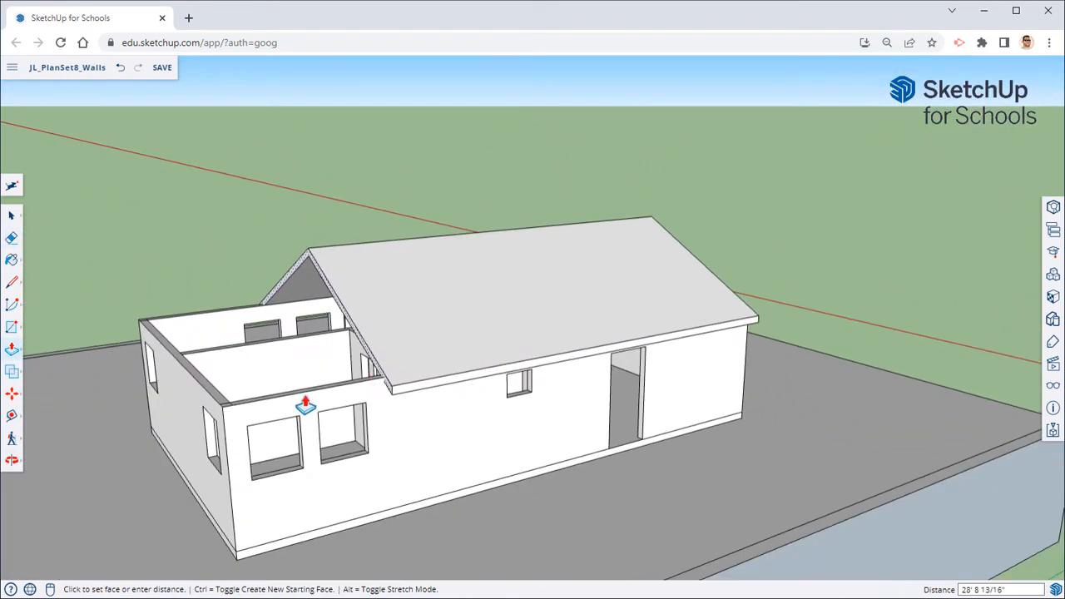
pyautogui.click(233, 497)
# Step: Select the entire connected roof geometry and make it a group
pyautogui.moveTo(487, 357); pyautogui.dragTo(392, 400, button='middle')
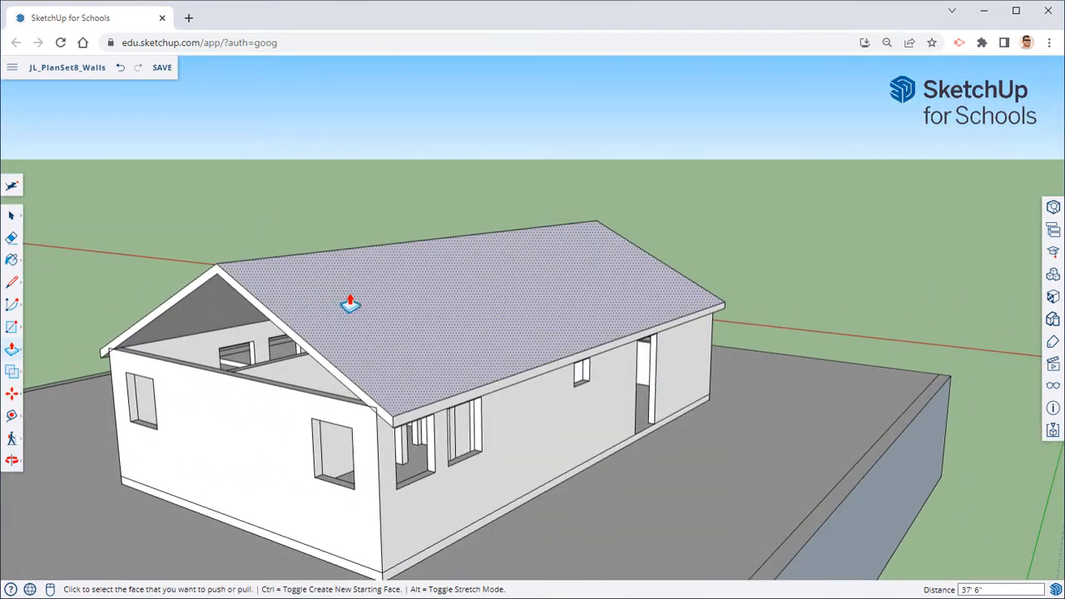
pyautogui.press('space')
pyautogui.tripleClick(407, 301)
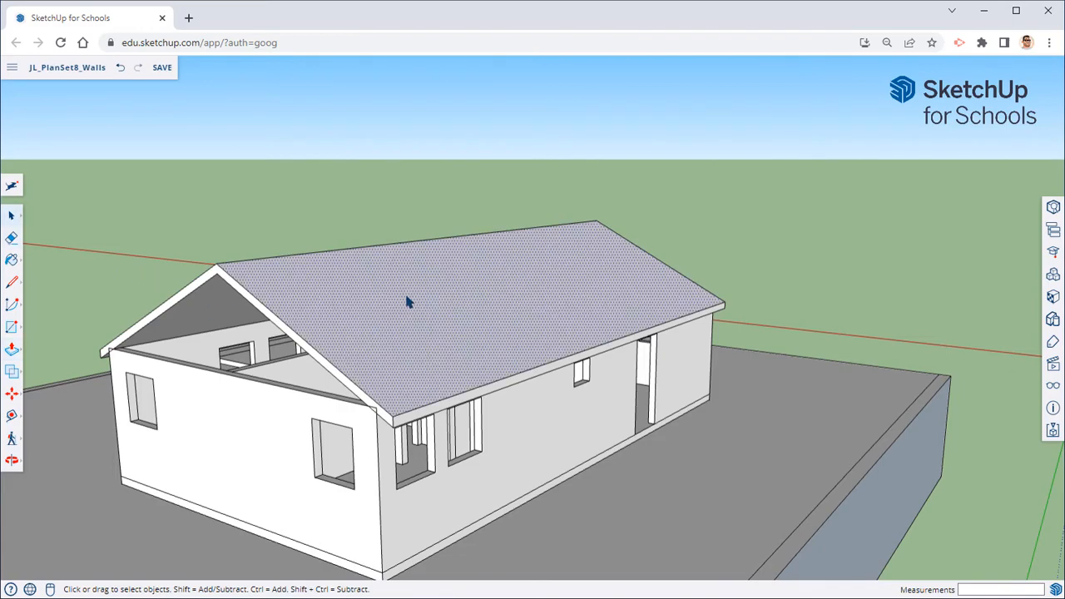
pyautogui.moveTo(362, 301); pyautogui.dragTo(430, 327, button='middle')
pyautogui.rightClick(430, 326)
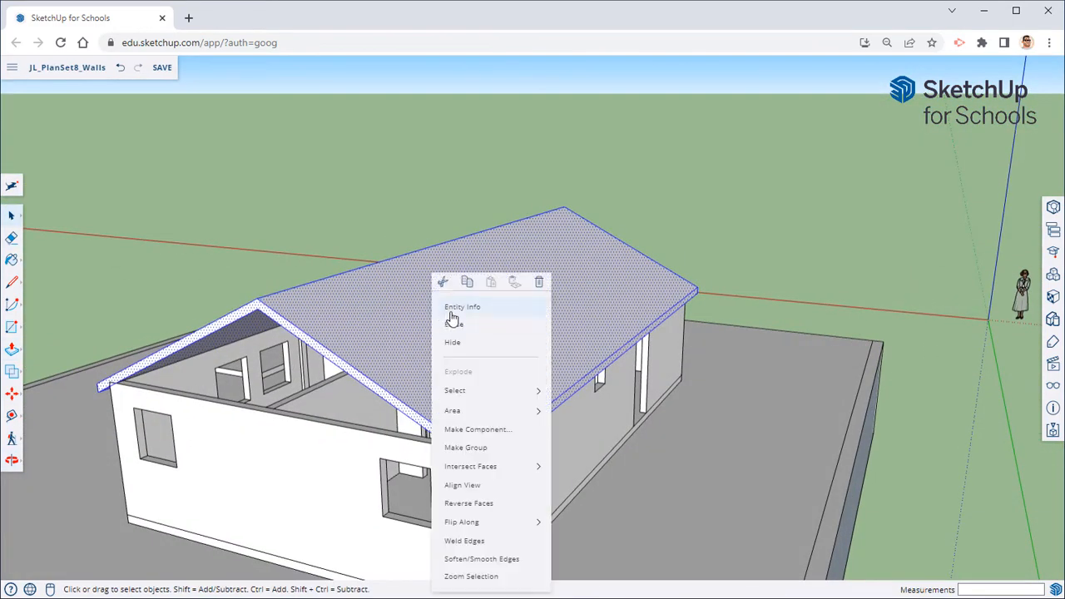
pyautogui.click(460, 449)
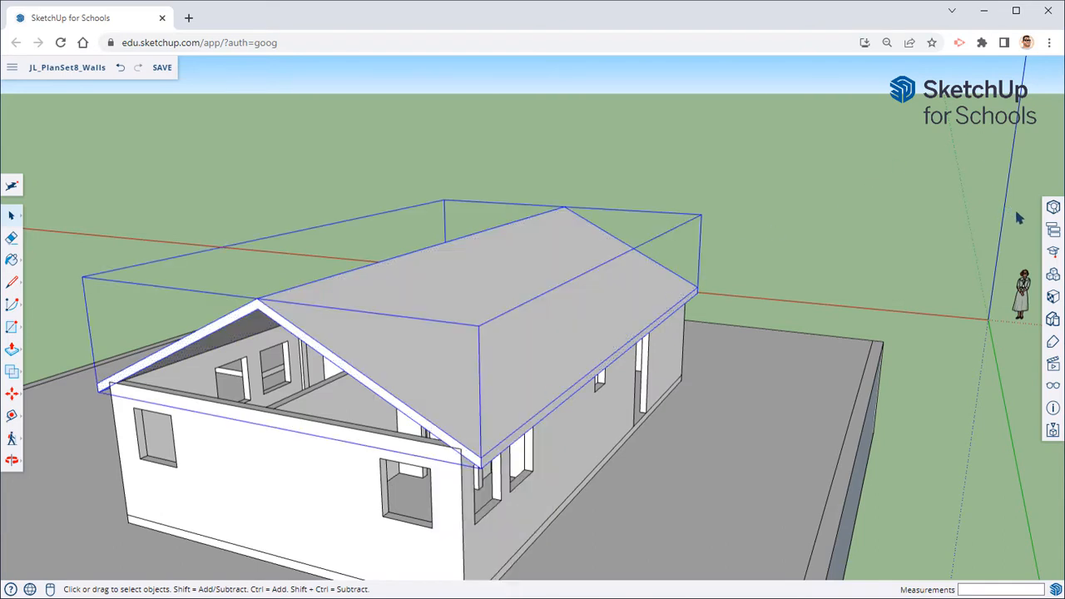
# Step: Rename the new roof group as Roof and leave its selection or editing
pyautogui.click(1052, 233)
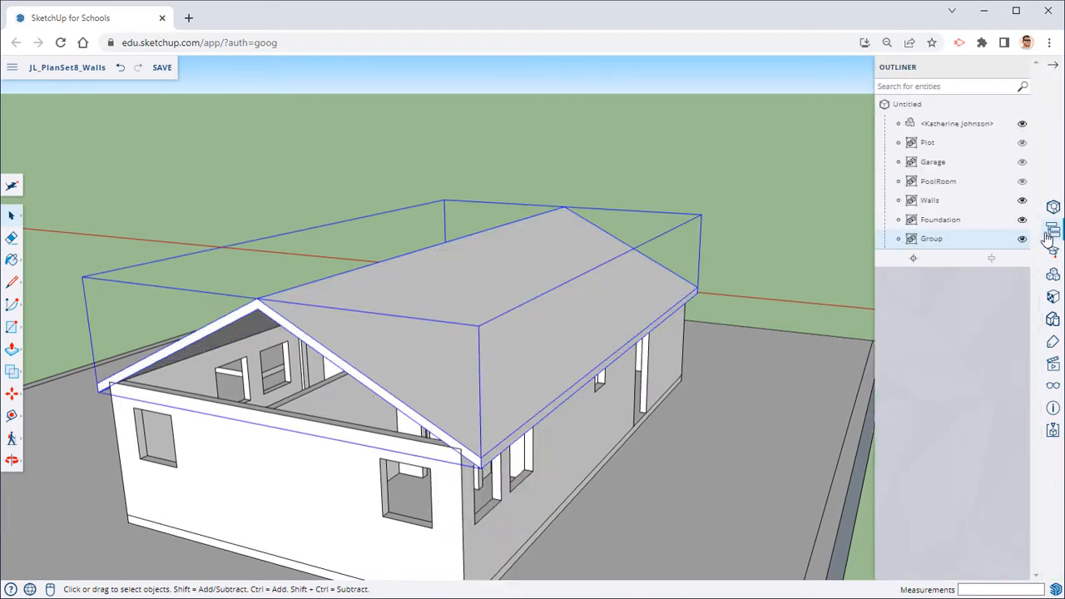
pyautogui.rightClick(932, 240)
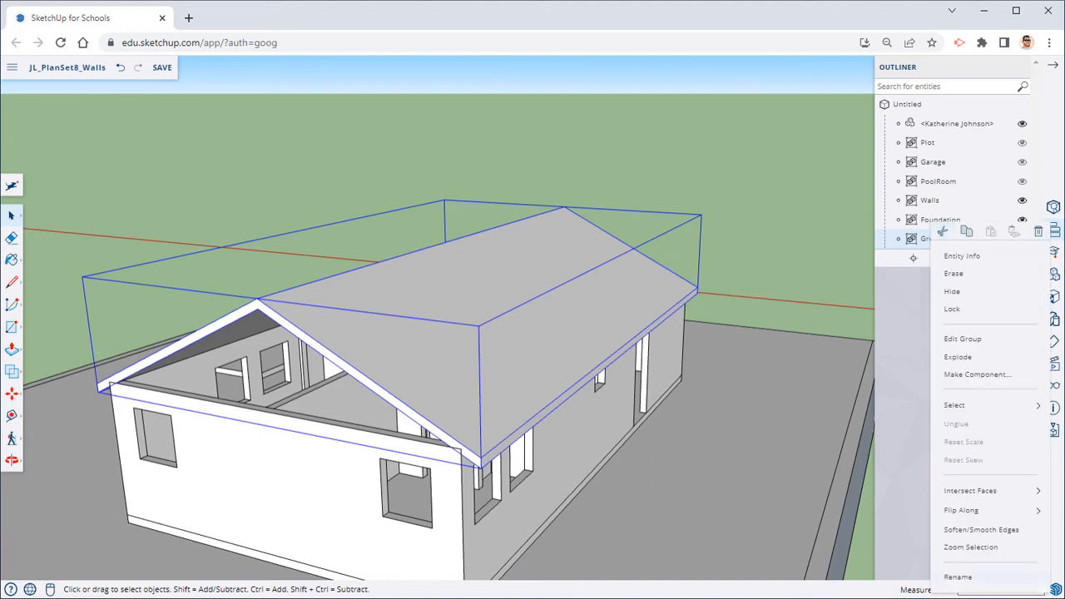
pyautogui.click(958, 577)
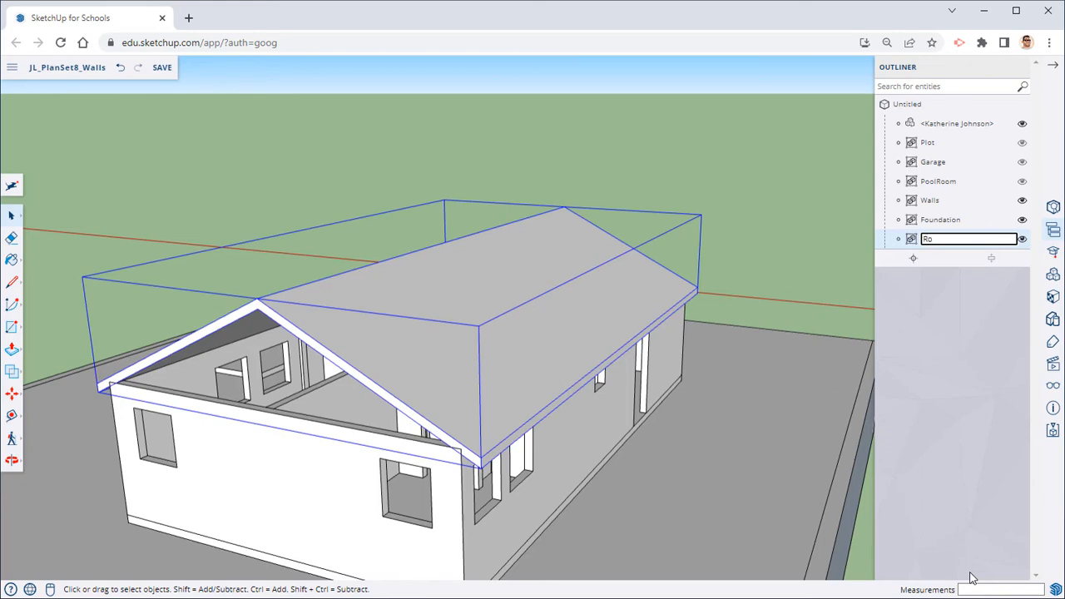
pyautogui.press('Return')
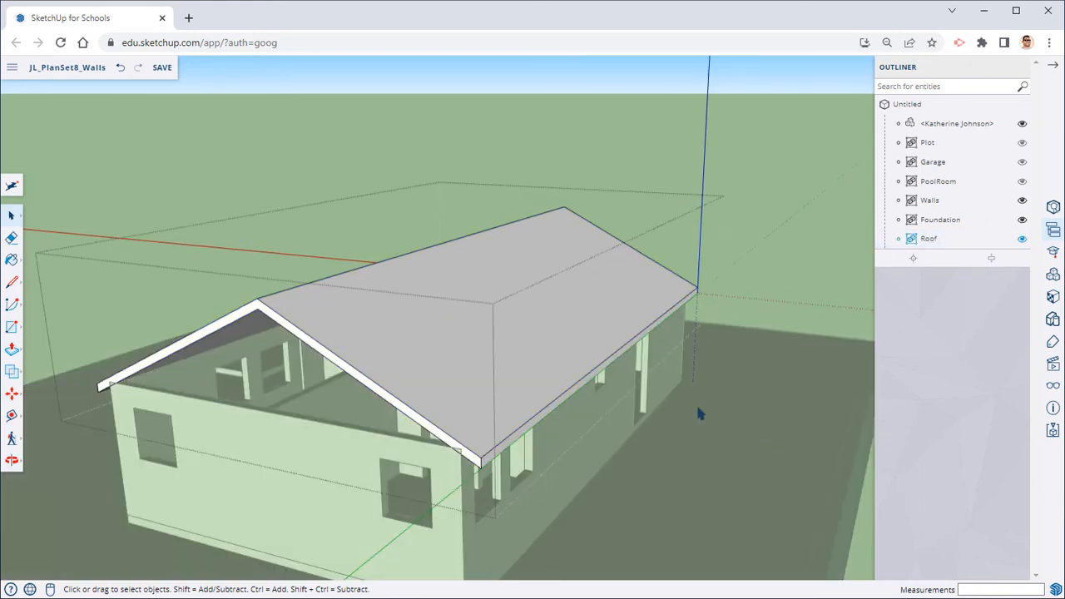
pyautogui.click(352, 108)
# Step: Hide the Roof group and open the Walls group for editing
pyautogui.moveTo(366, 172); pyautogui.dragTo(556, 148, button='middle')
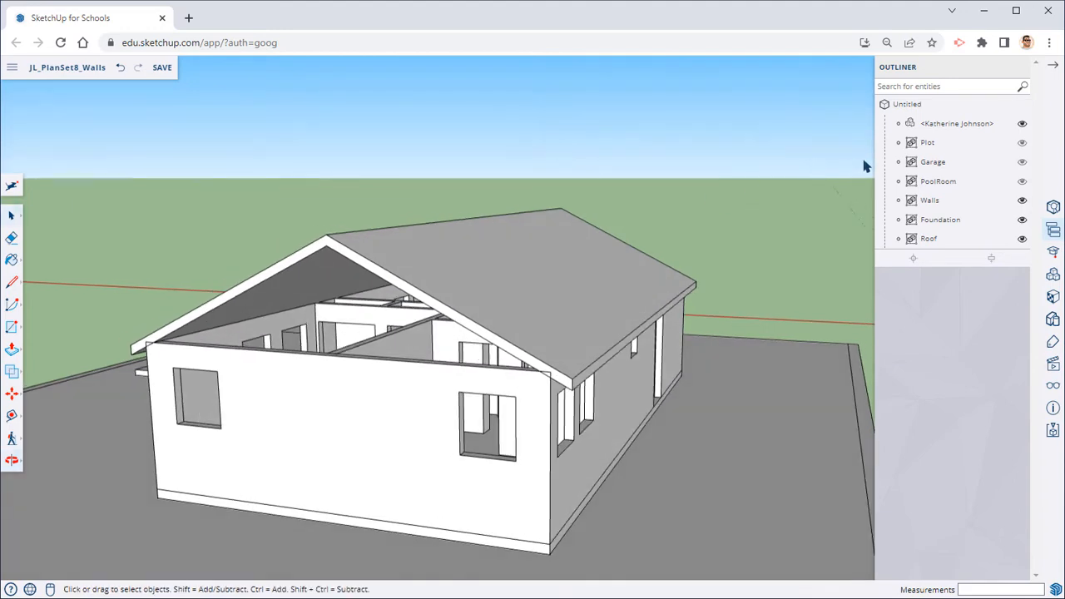
pyautogui.click(1023, 239)
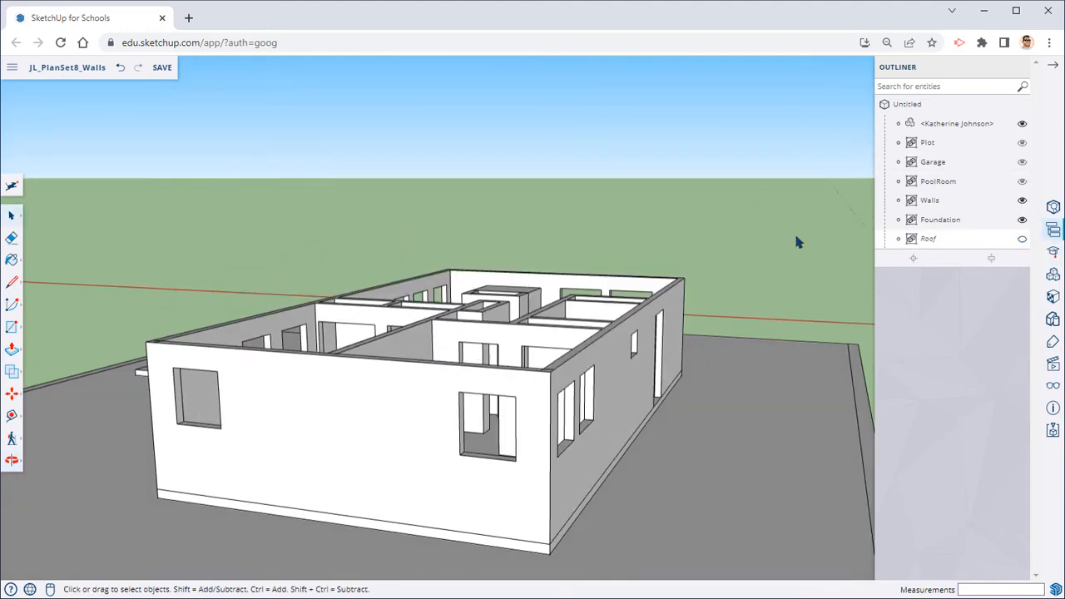
pyautogui.moveTo(375, 216); pyautogui.dragTo(285, 290, button='middle')
pyautogui.moveTo(307, 302); pyautogui.dragTo(314, 267, button='middle')
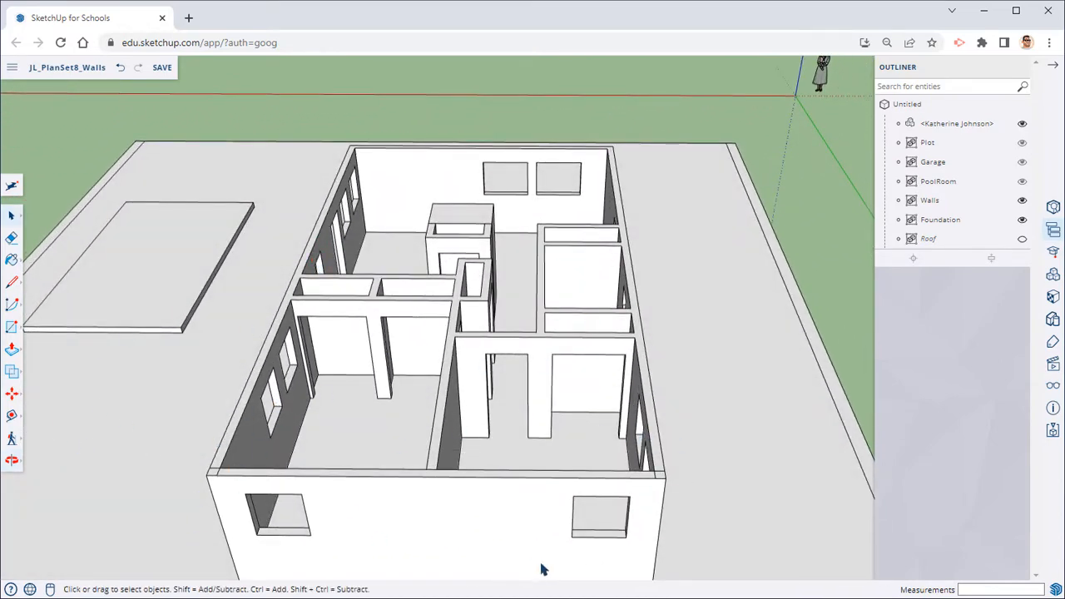
pyautogui.scroll(2, 263, 469)
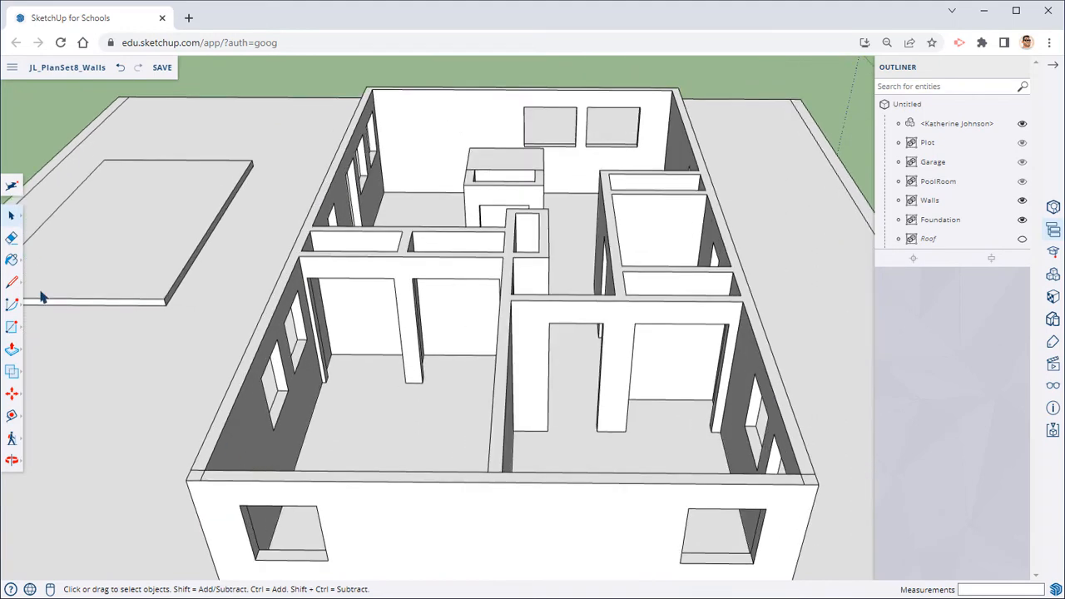
pyautogui.click(11, 243)
pyautogui.rightClick(542, 506)
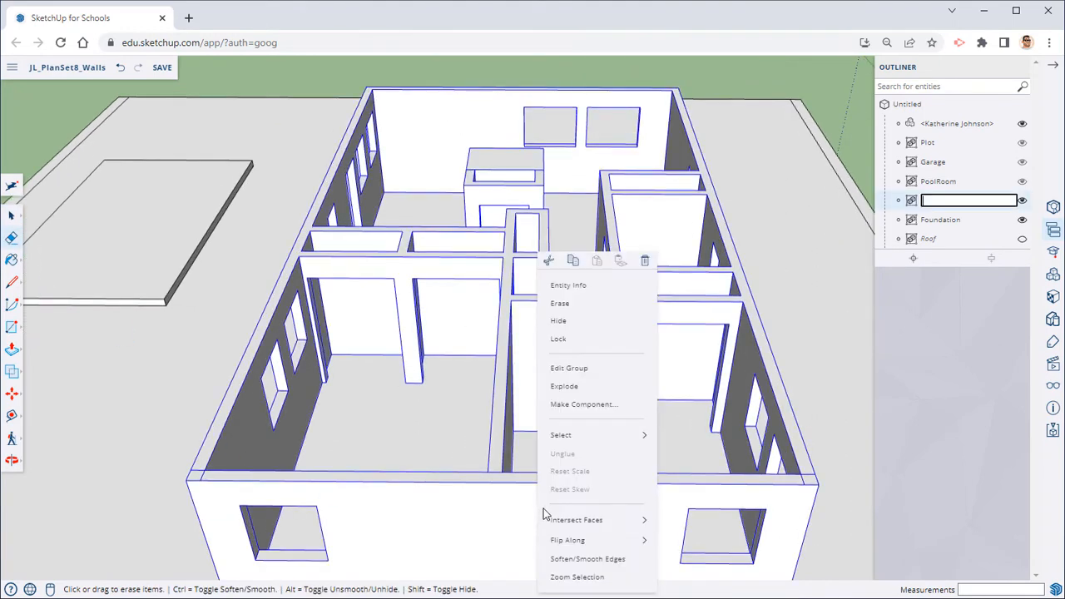
pyautogui.click(588, 367)
# Step: Erase the short seam lines across the wall top at both corners of the near end wall
pyautogui.scroll(3, 174, 499)
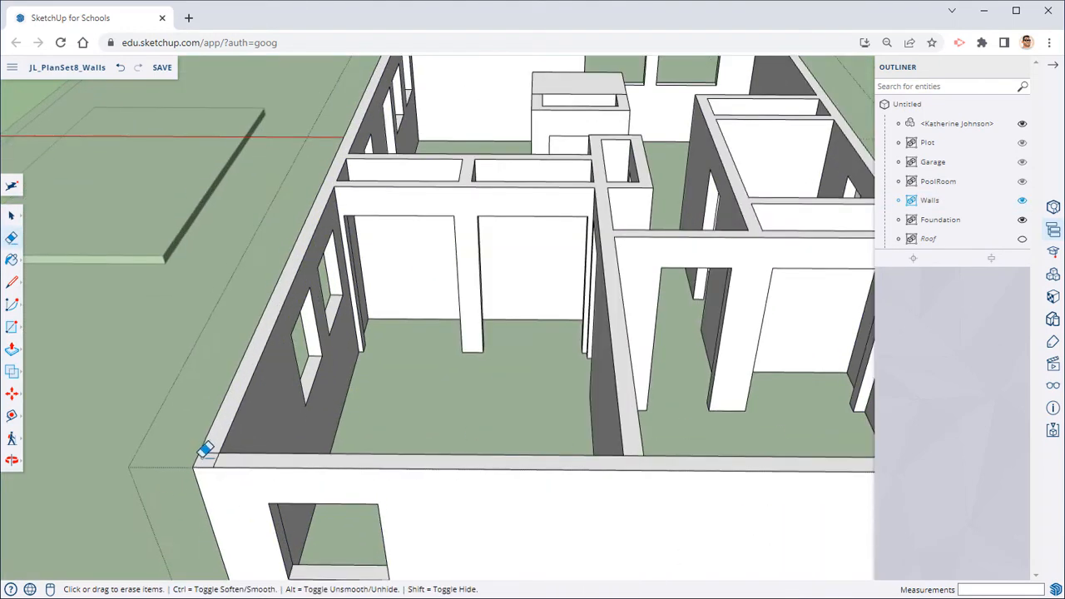
pyautogui.moveTo(269, 444); pyautogui.dragTo(672, 451, button='middle')
pyautogui.scroll(4, 798, 470)
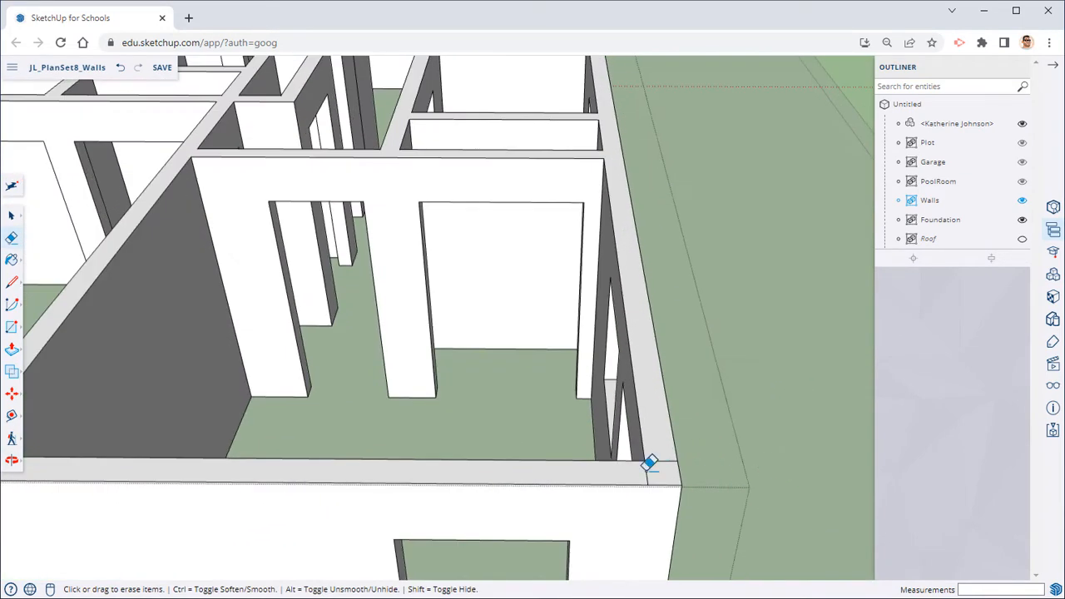
pyautogui.click(657, 466)
# Step: Draw a 6" line across each side wall's top, from the end wall's inner corner to the outer edge, separating the end wall's top face
pyautogui.click(10, 284)
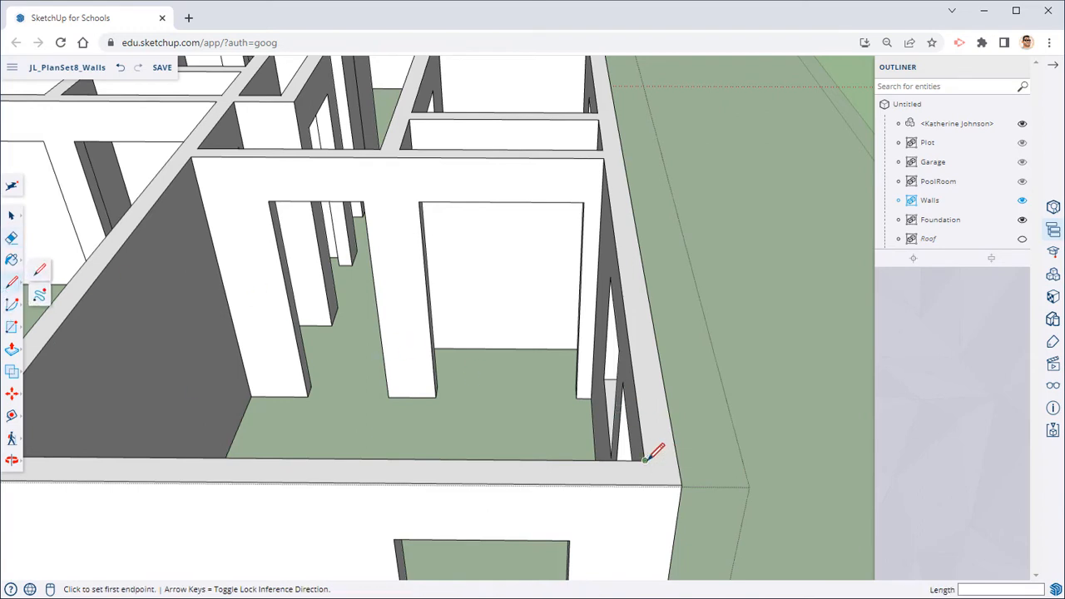
pyautogui.click(646, 460)
pyautogui.click(678, 459)
pyautogui.moveTo(683, 447); pyautogui.dragTo(958, 380, button='middle')
pyautogui.moveTo(99, 310); pyautogui.dragTo(242, 412, button='middle')
pyautogui.scroll(1, 247, 424)
pyautogui.moveTo(253, 479); pyautogui.dragTo(254, 443, button='middle')
pyautogui.scroll(2, 268, 452)
pyautogui.click(301, 491)
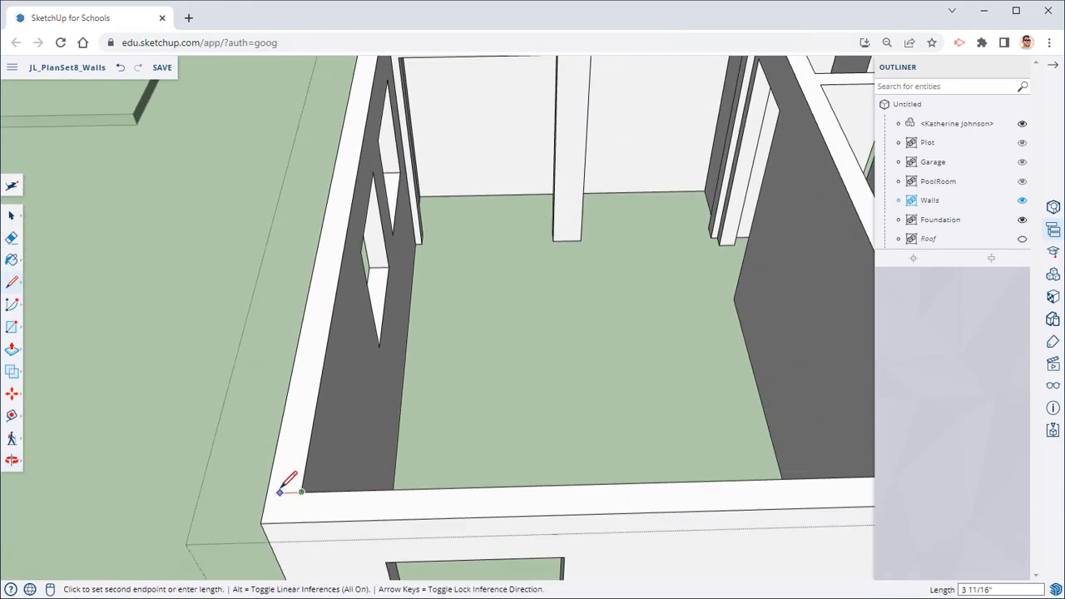
pyautogui.click(266, 491)
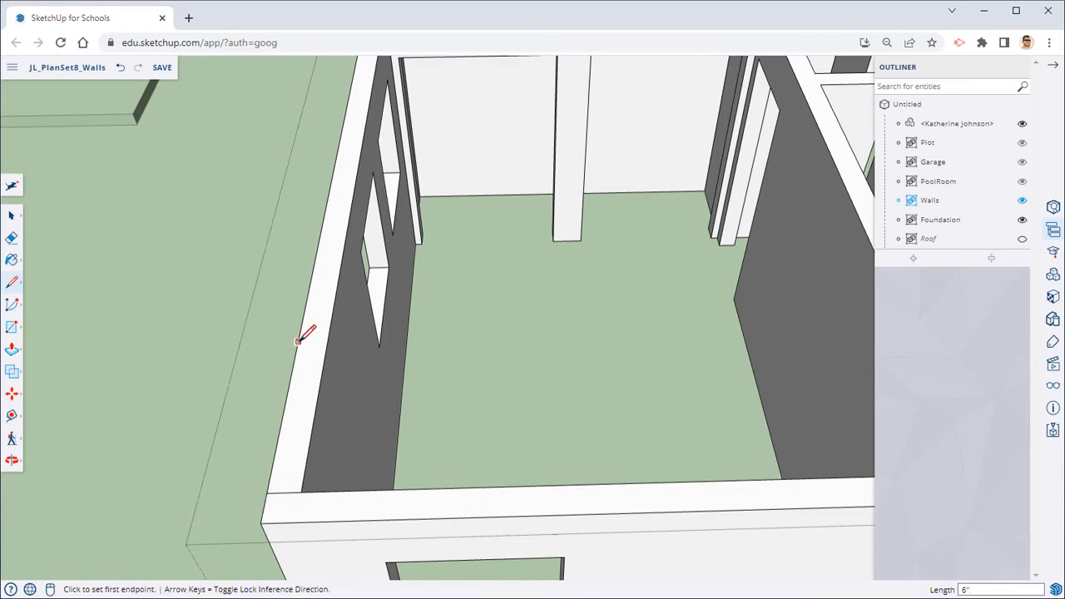
# Step: Push/Pull the near end wall's top face up about 9' 8", well above the roof height
pyautogui.scroll(-1, 374, 378)
pyautogui.keyDown('shift'); pyautogui.moveTo(460, 420); pyautogui.dragTo(200, 334, button='middle'); pyautogui.keyUp('shift')
pyautogui.scroll(-2, 333, 315)
pyautogui.keyDown('shift'); pyautogui.moveTo(366, 309); pyautogui.dragTo(468, 322, button='middle'); pyautogui.keyUp('shift')
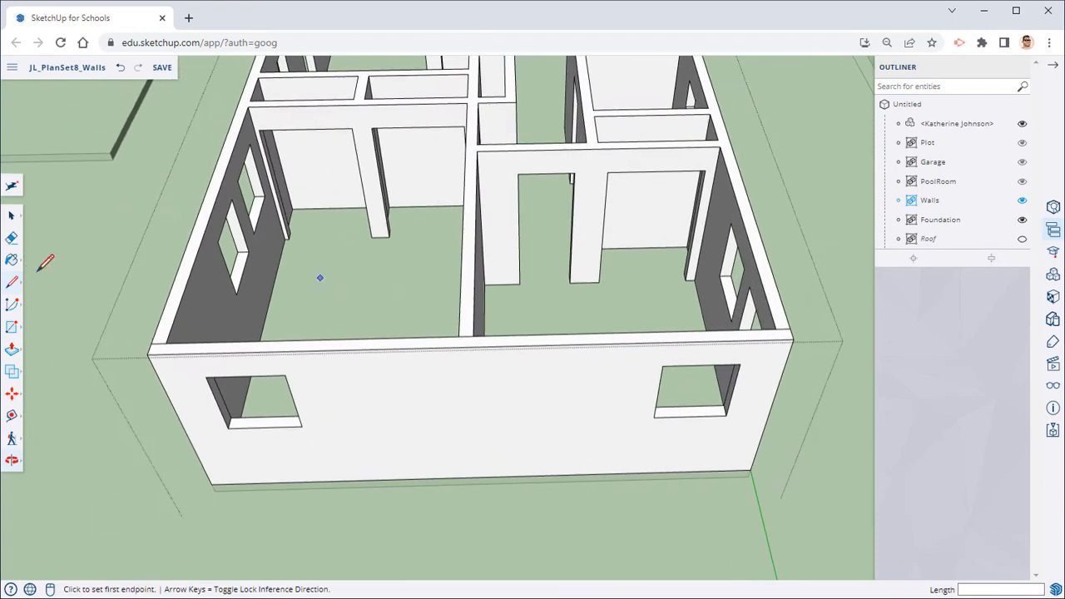
pyautogui.click(9, 216)
pyautogui.click(412, 349)
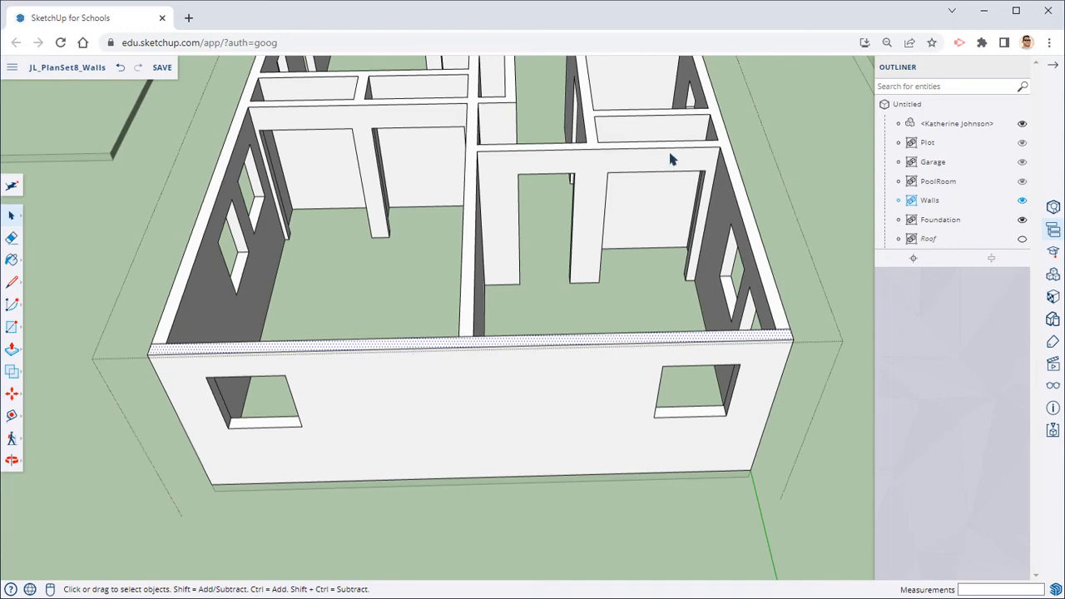
pyautogui.click(12, 352)
pyautogui.click(289, 355)
pyautogui.moveTo(290, 349); pyautogui.dragTo(257, 278, button='middle')
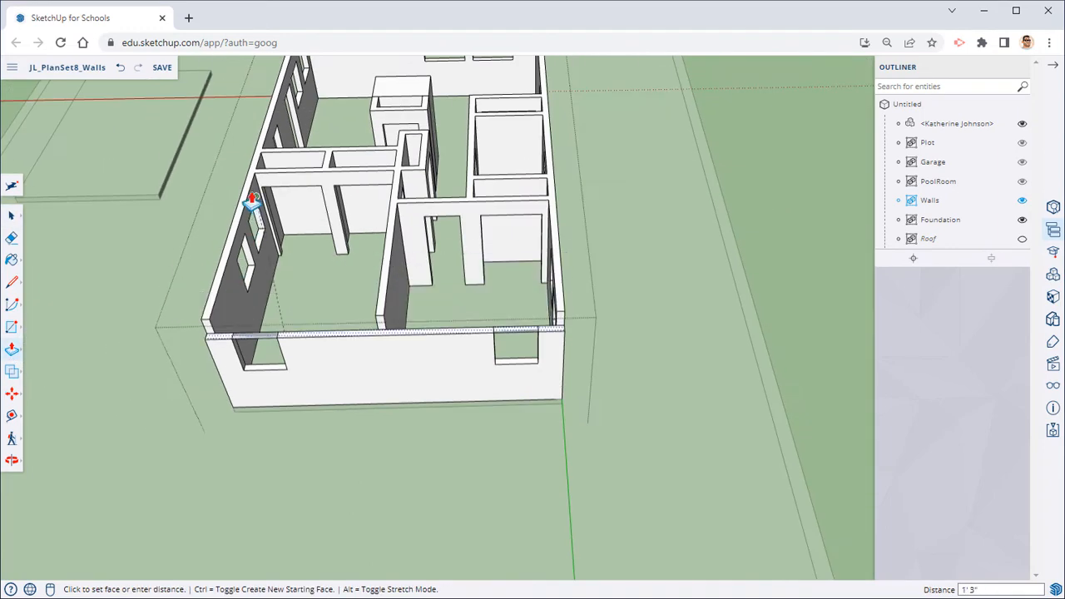
pyautogui.moveTo(171, 158)
pyautogui.mouseDown(button='middle')
pyautogui.moveTo(148, 83)
pyautogui.moveTo(168, 208)
pyautogui.moveTo(152, 122)
pyautogui.moveTo(178, 171)
pyautogui.mouseUp(button='middle')
pyautogui.moveTo(252, 195); pyautogui.dragTo(518, 208, button='middle')
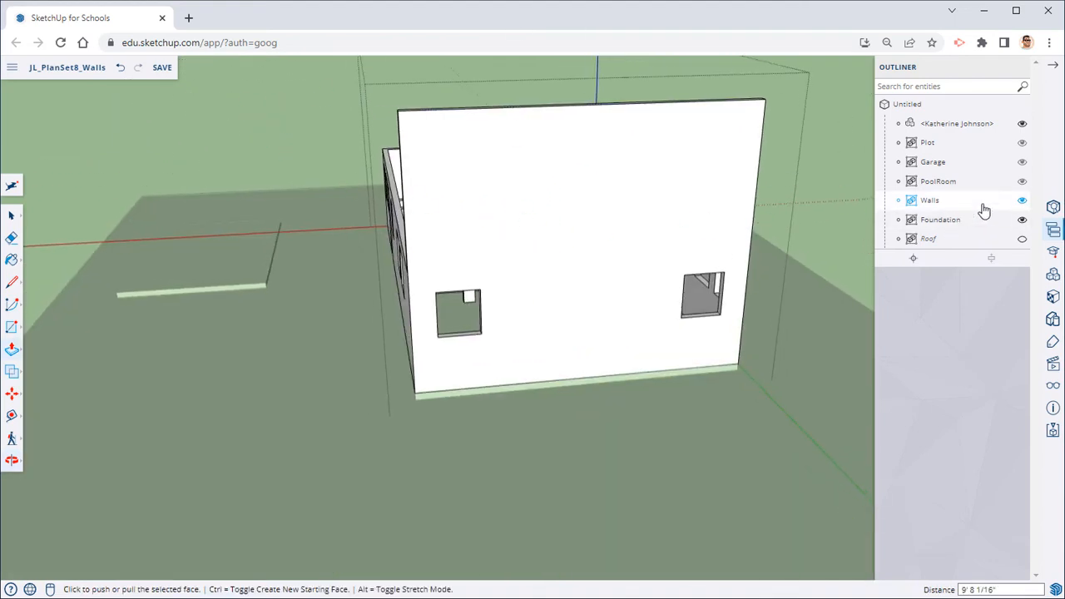
# Step: Show the Roof group and trace its underside on the raised wall face with two lines, from one wall edge through the peak to the other
pyautogui.click(1022, 239)
pyautogui.moveTo(638, 241); pyautogui.dragTo(541, 178, button='middle')
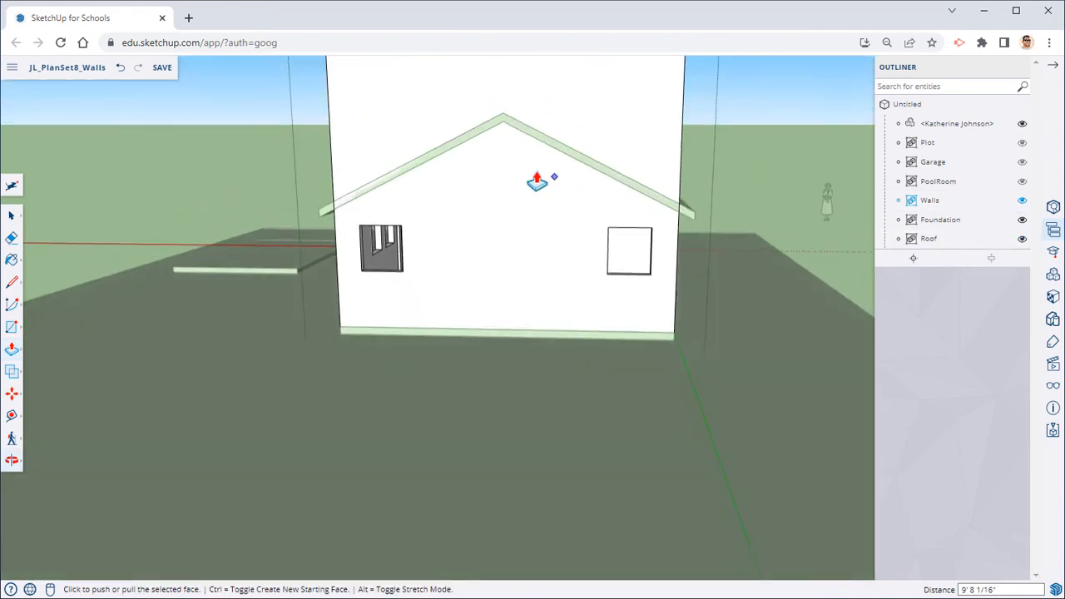
pyautogui.scroll(3, 542, 178)
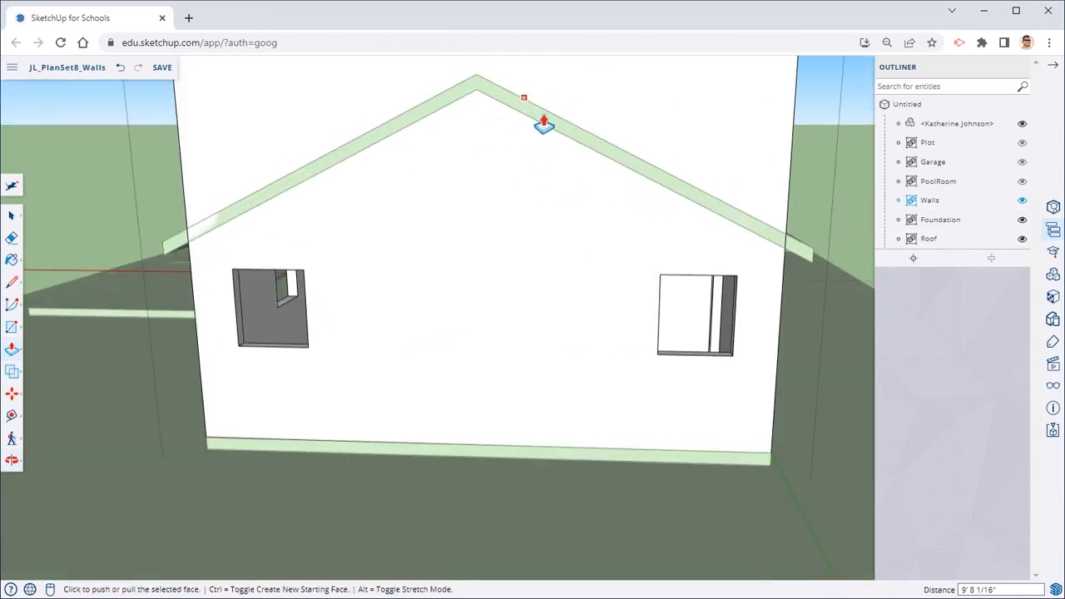
pyautogui.click(11, 284)
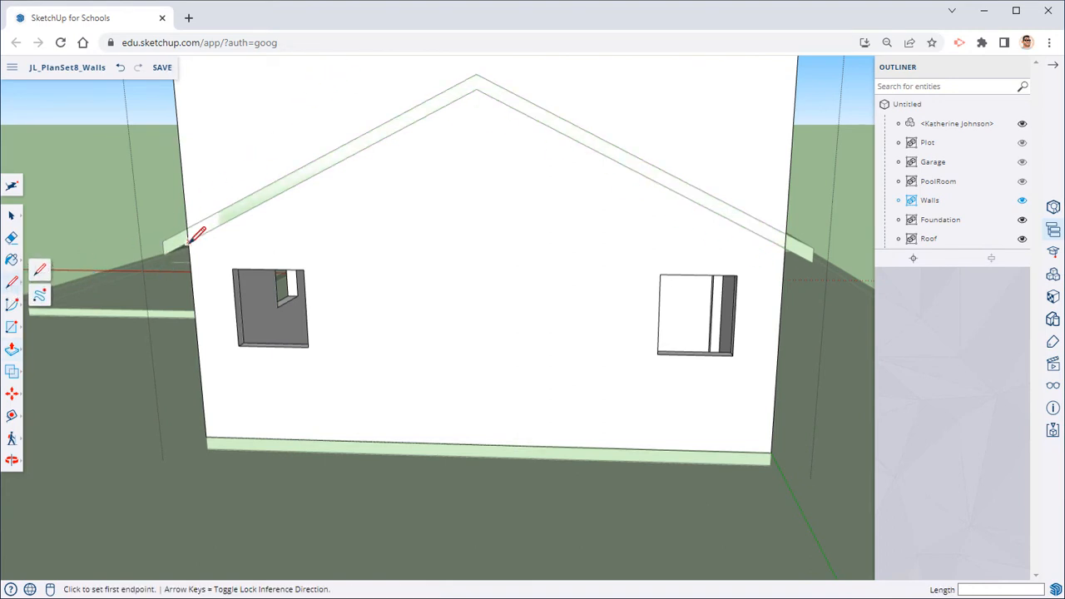
pyautogui.click(189, 241)
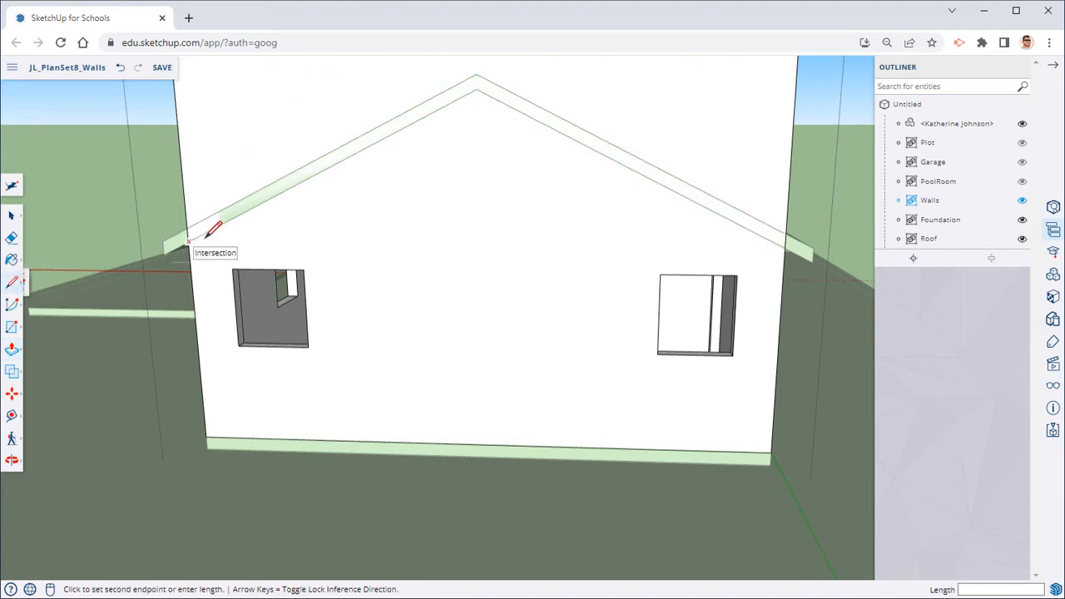
pyautogui.click(477, 87)
pyautogui.click(785, 246)
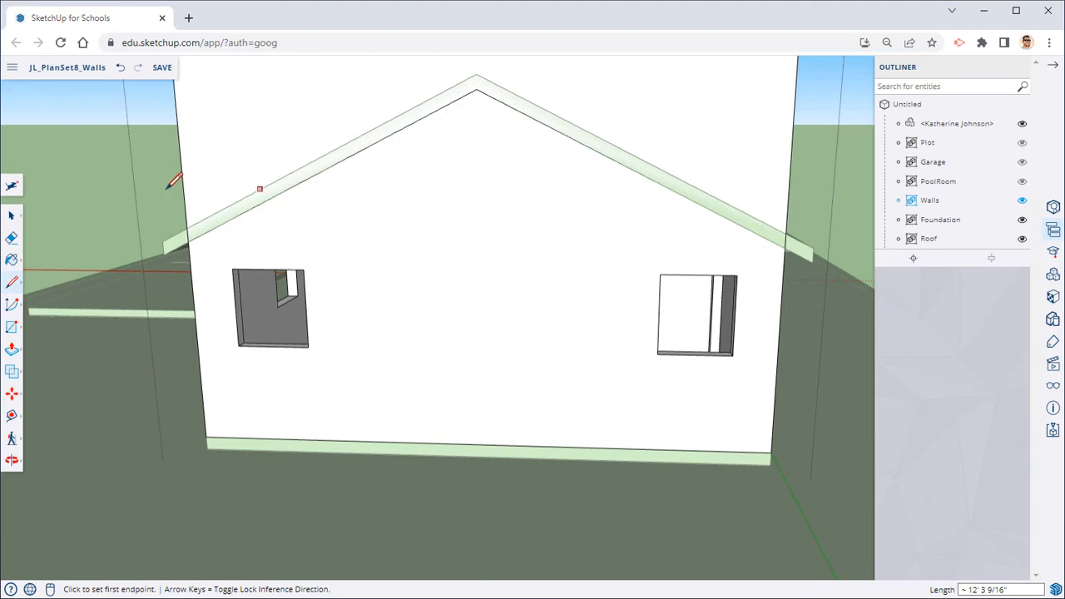
# Step: Push/Pull the end wall's face above the traced roofline back 6" to cut off the excess wall
pyautogui.click(11, 350)
pyautogui.moveTo(275, 300); pyautogui.dragTo(311, 311, button='middle')
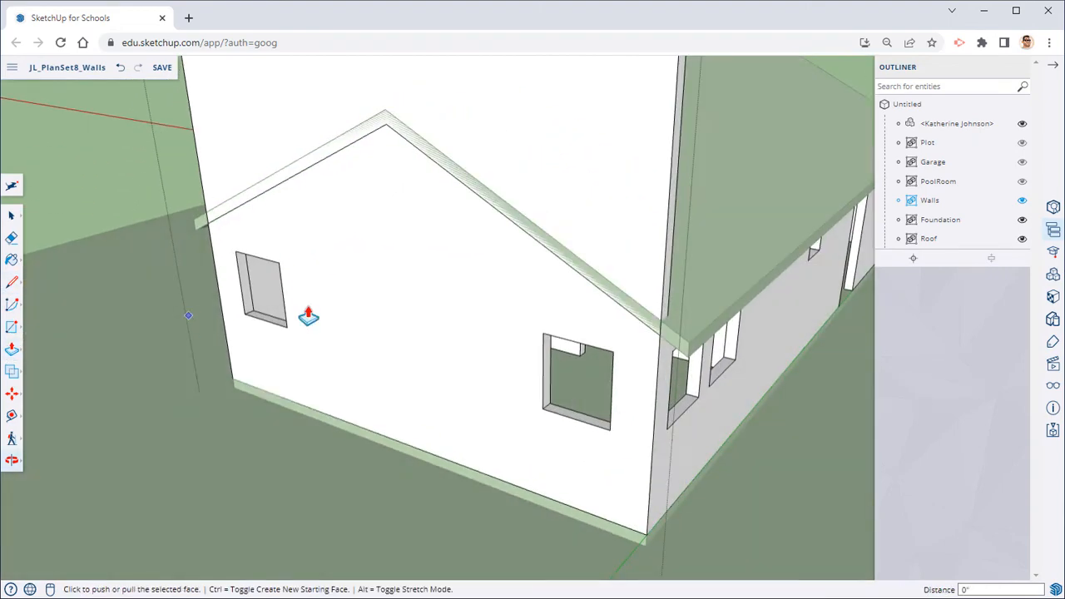
pyautogui.press('space')
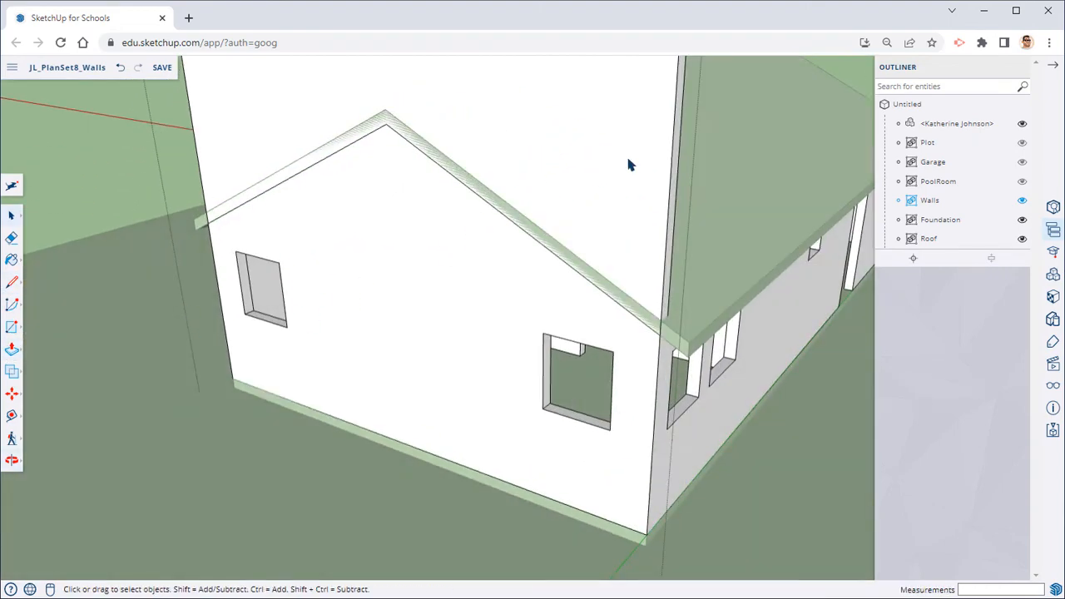
pyautogui.click(624, 168)
pyautogui.press('p')
pyautogui.click(611, 169)
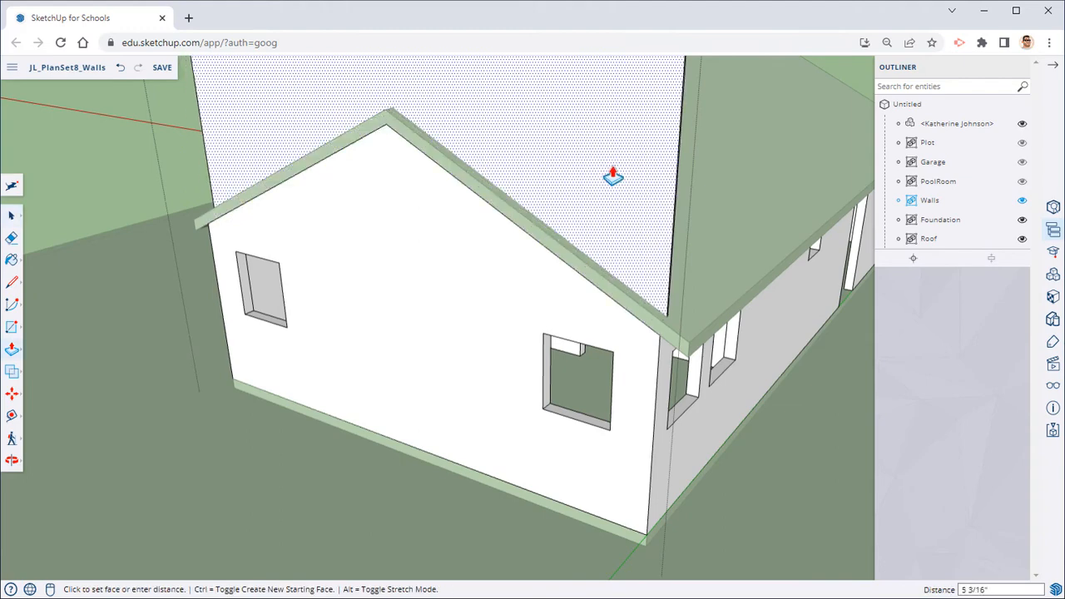
pyautogui.click(626, 169)
pyautogui.moveTo(625, 168); pyautogui.dragTo(359, 133, button='middle')
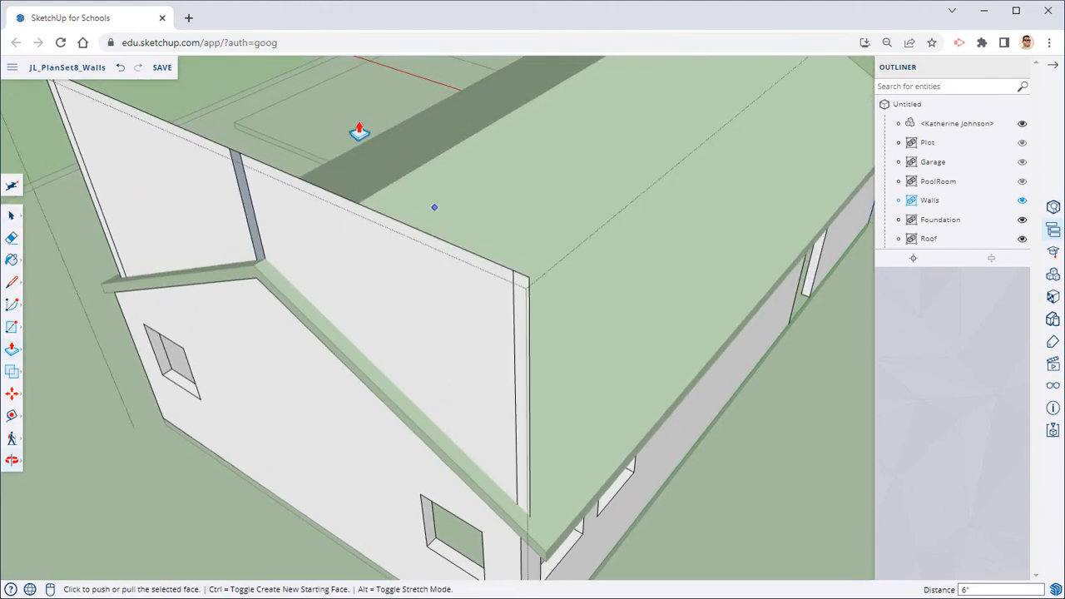
# Step: Erase the leftover wall edges and faces above the roof, and close the Walls group
pyautogui.click(12, 235)
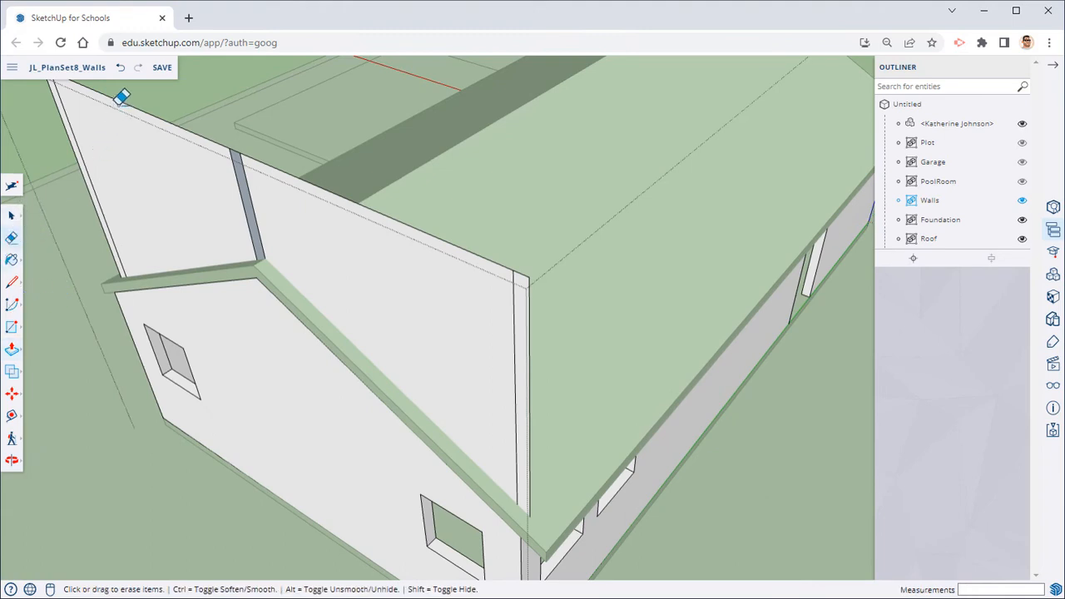
pyautogui.click(62, 117)
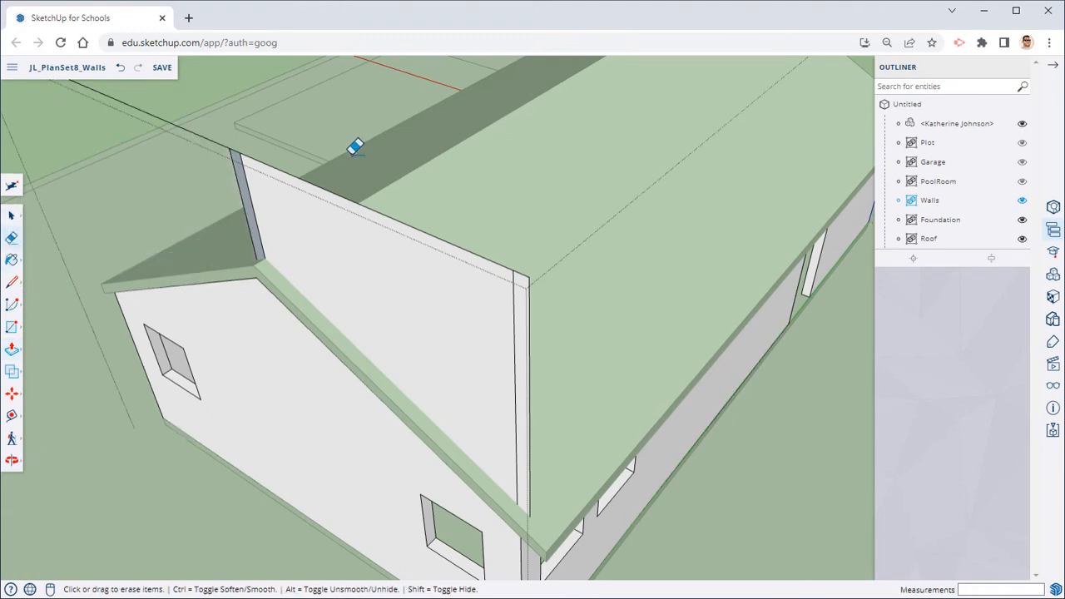
pyautogui.click(214, 118)
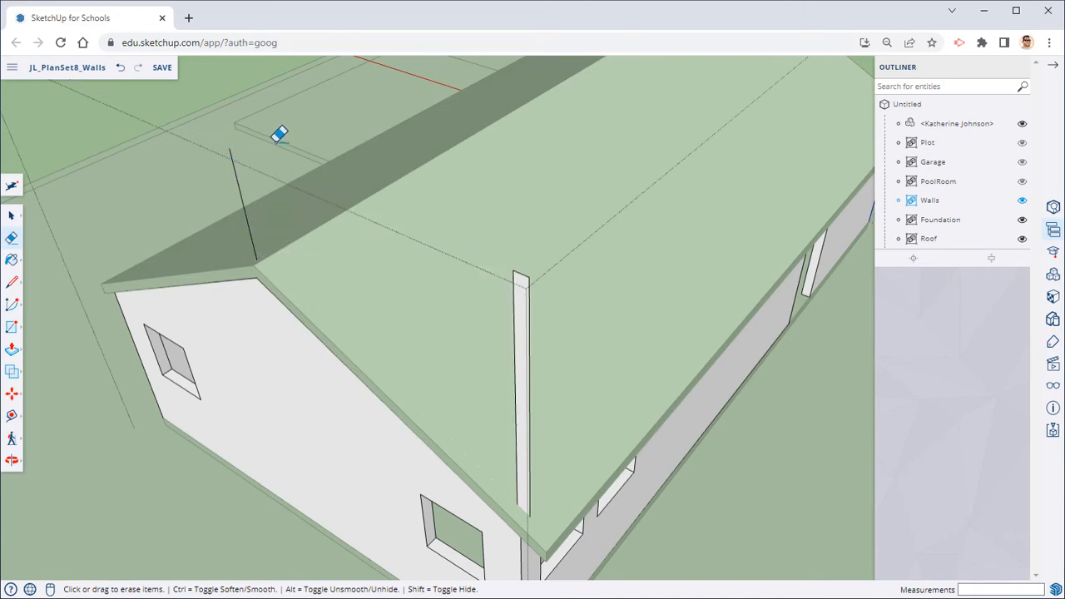
pyautogui.click(236, 158)
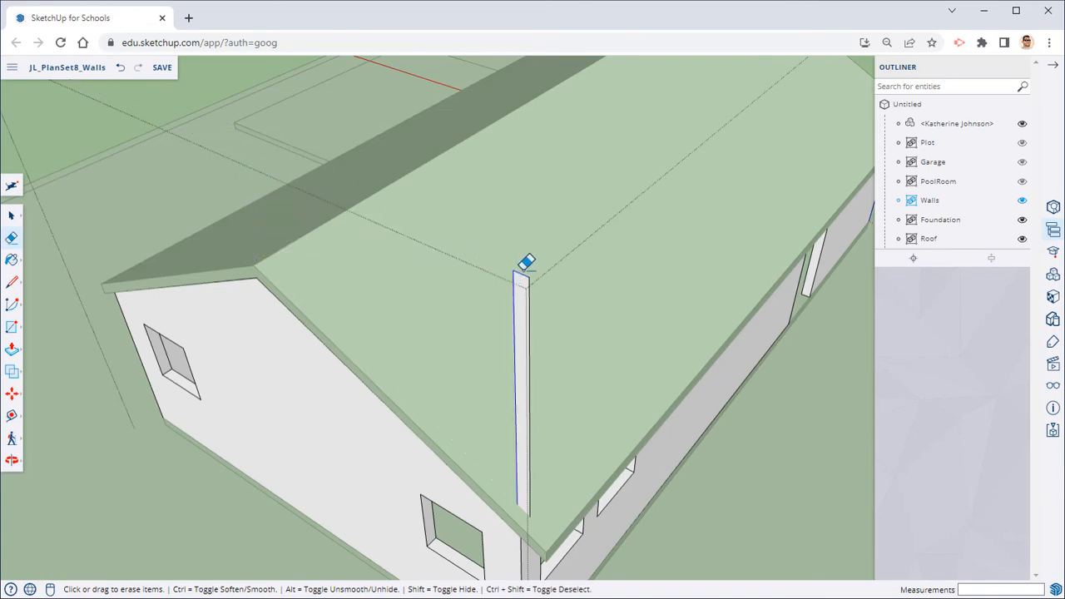
pyautogui.click(531, 332)
pyautogui.moveTo(314, 260)
pyautogui.mouseDown(button='middle')
pyautogui.moveTo(561, 119)
pyautogui.moveTo(599, 84)
pyautogui.moveTo(319, 89)
pyautogui.moveTo(361, 91)
pyautogui.moveTo(418, 171)
pyautogui.moveTo(230, 202)
pyautogui.moveTo(531, 197)
pyautogui.moveTo(150, 209)
pyautogui.moveTo(497, 142)
pyautogui.moveTo(501, 176)
pyautogui.mouseUp(button='middle')
pyautogui.rightClick(592, 143)
pyautogui.click(638, 178)
# Step: Hide the Roof group to expose the top of the end wall that has no gable yet
pyautogui.moveTo(639, 178); pyautogui.dragTo(343, 337, button='middle')
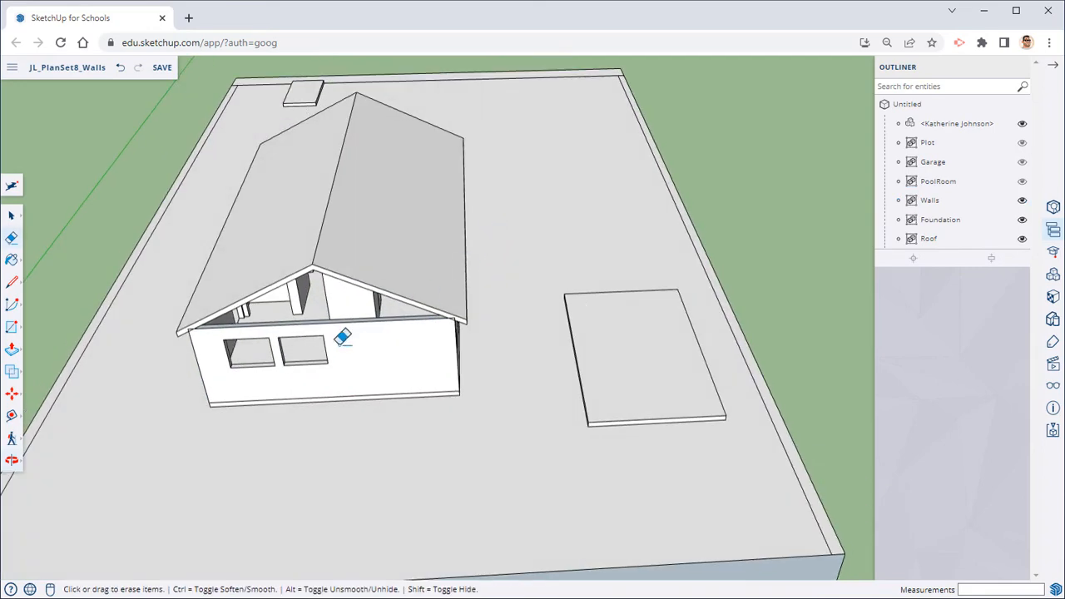
pyautogui.click(1021, 238)
pyautogui.scroll(3, 295, 330)
pyautogui.moveTo(294, 330); pyautogui.dragTo(274, 362, button='middle')
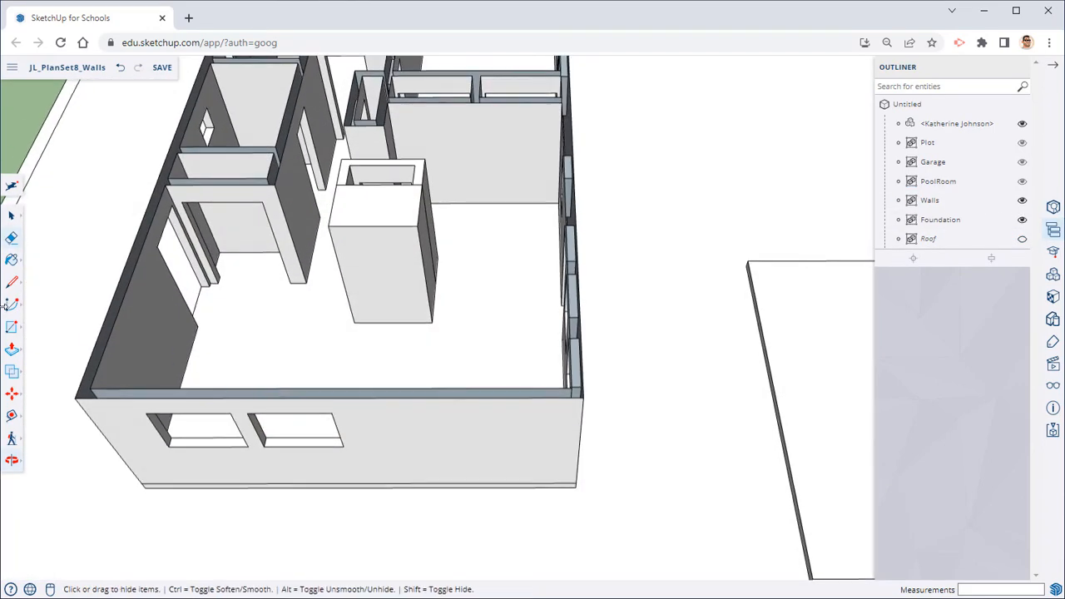
pyautogui.click(12, 327)
pyautogui.moveTo(83, 371); pyautogui.dragTo(95, 238, button='middle')
pyautogui.scroll(3, 150, 281)
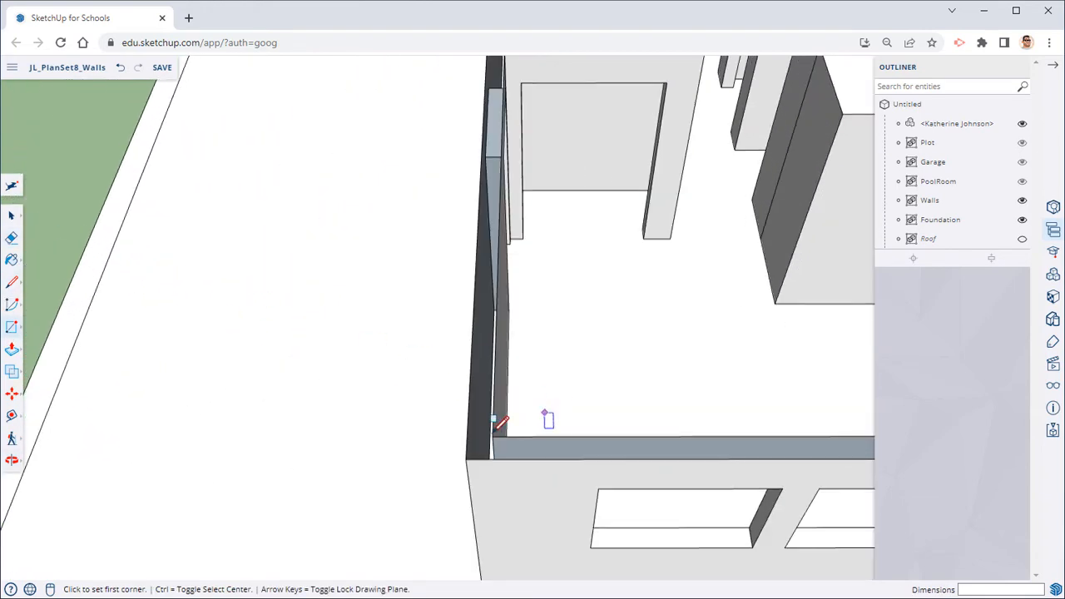
pyautogui.click(10, 284)
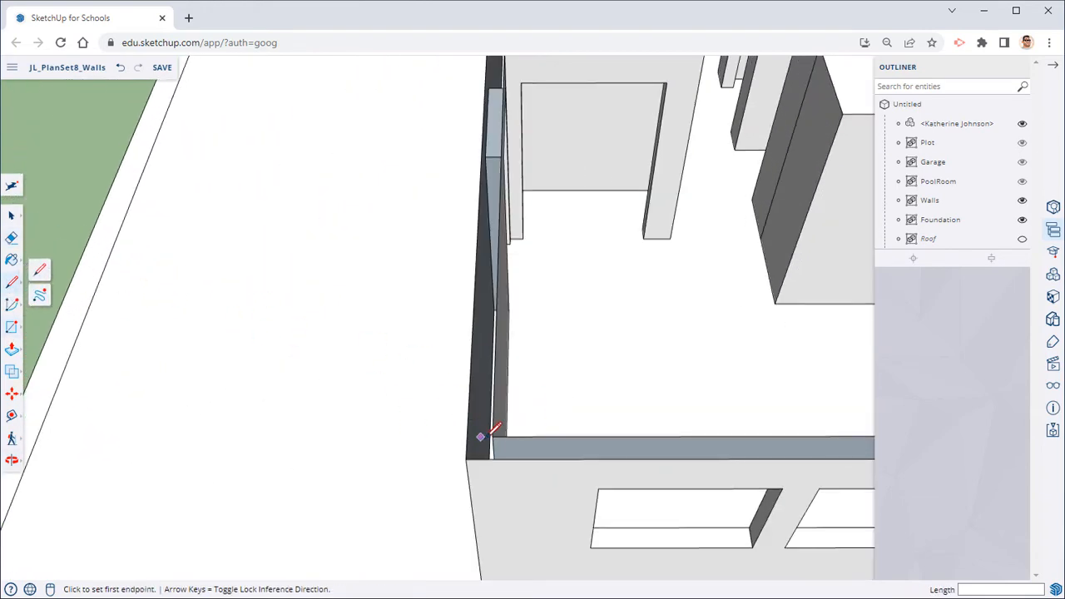
pyautogui.click(491, 437)
pyautogui.press('Escape')
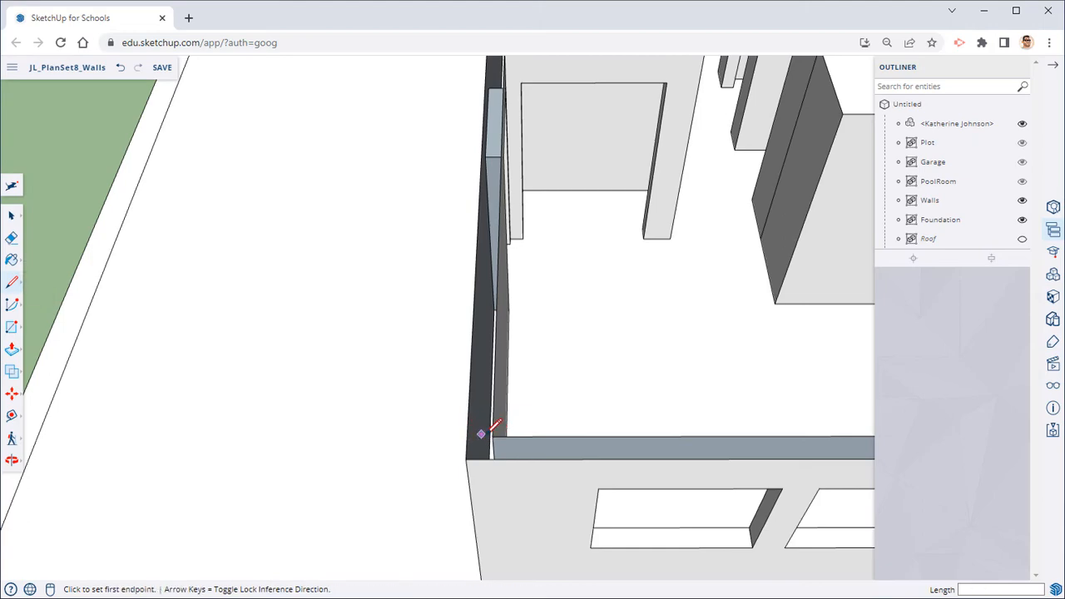
pyautogui.click(493, 437)
pyautogui.scroll(-3, 514, 406)
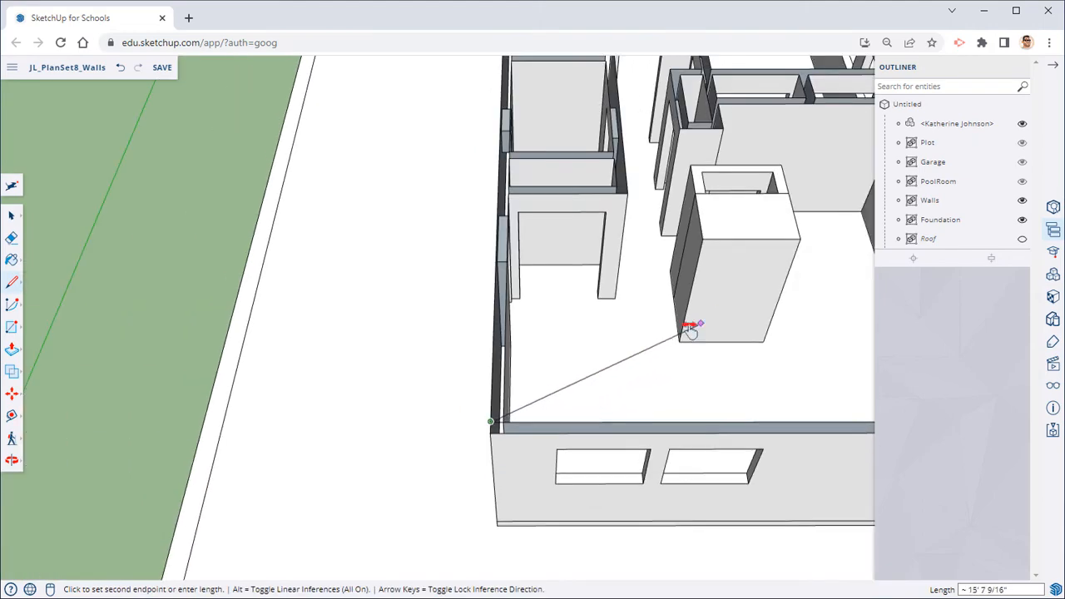
pyautogui.keyDown('shift'); pyautogui.moveTo(734, 341); pyautogui.dragTo(387, 350, button='middle'); pyautogui.keyUp('shift')
pyautogui.press('Escape')
pyautogui.scroll(3, 574, 426)
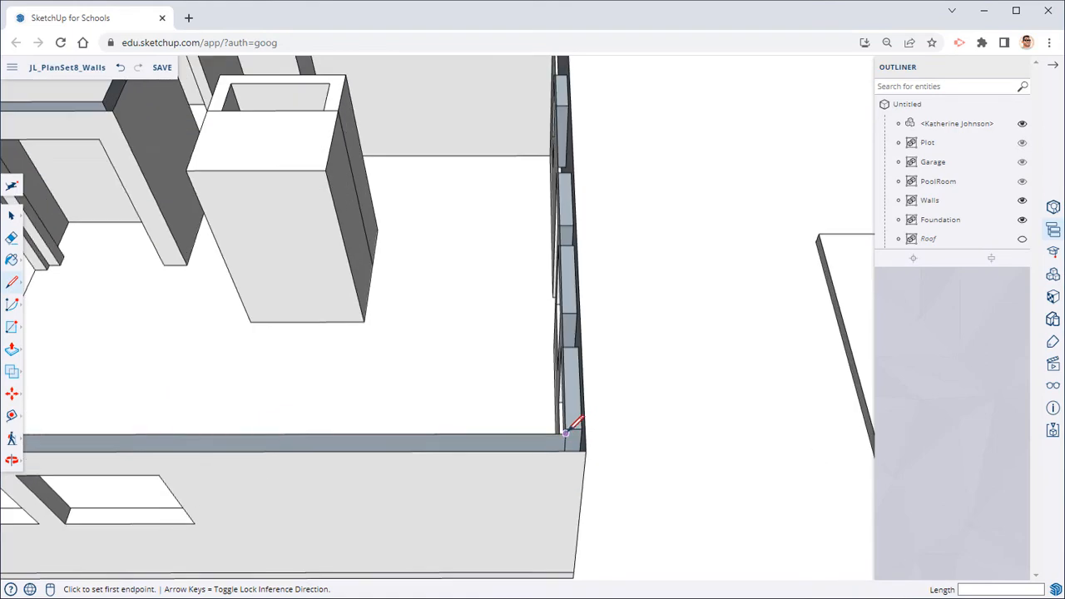
pyautogui.click(565, 431)
pyautogui.scroll(-3, 593, 431)
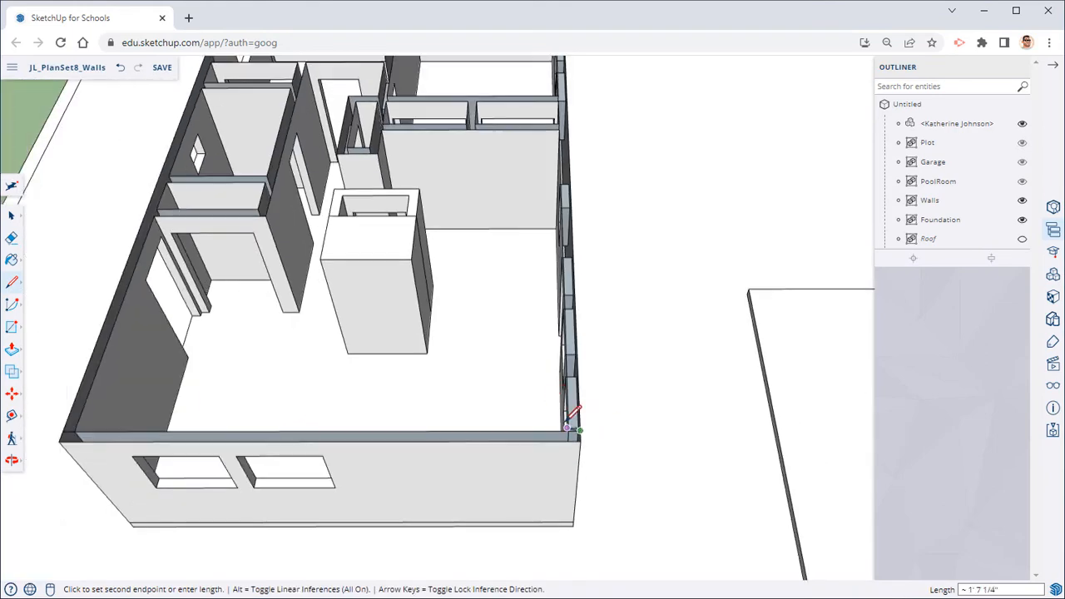
pyautogui.moveTo(582, 433); pyautogui.dragTo(528, 409, button='middle')
pyautogui.rightClick(525, 416)
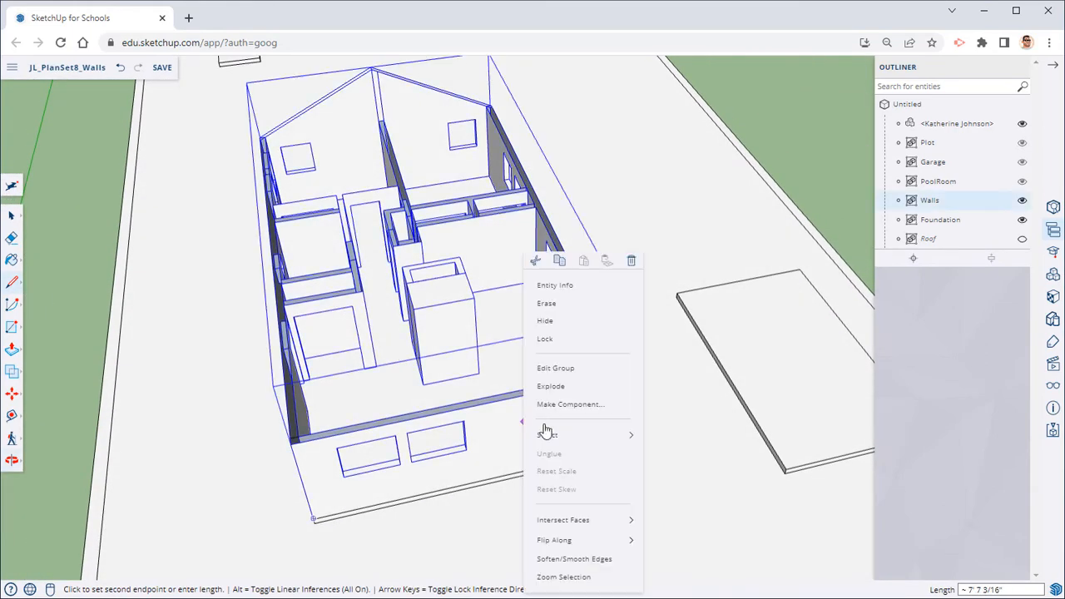
pyautogui.moveTo(527, 434)
pyautogui.press('Escape')
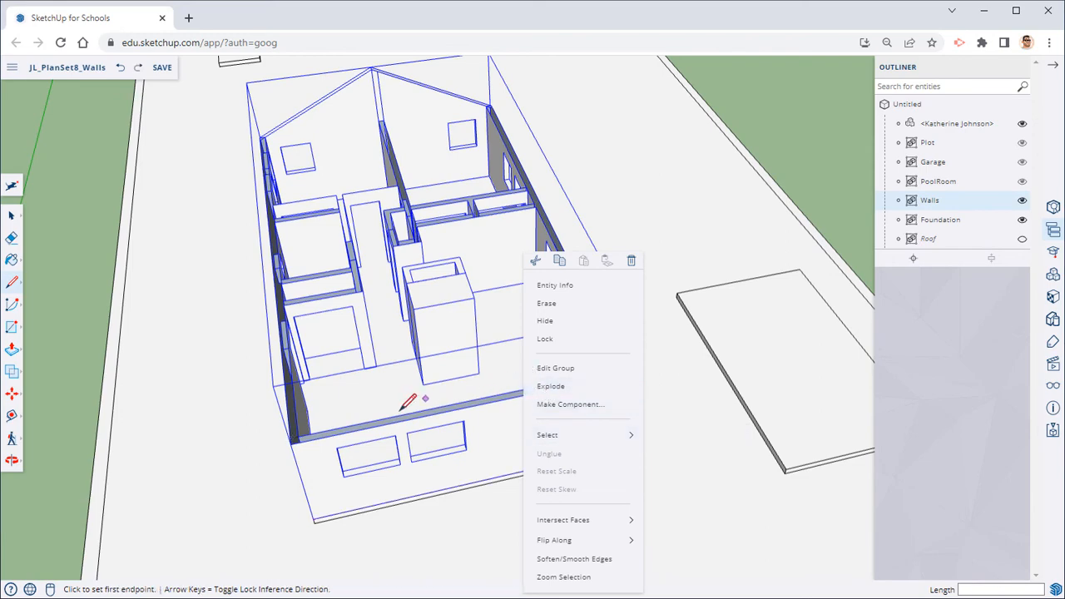
# Step: Within the Walls group, draw a 22' line along the ungabled end wall's inner top edge and erase the face covering the rooms
pyautogui.scroll(3, 400, 412)
pyautogui.rightClick(484, 423)
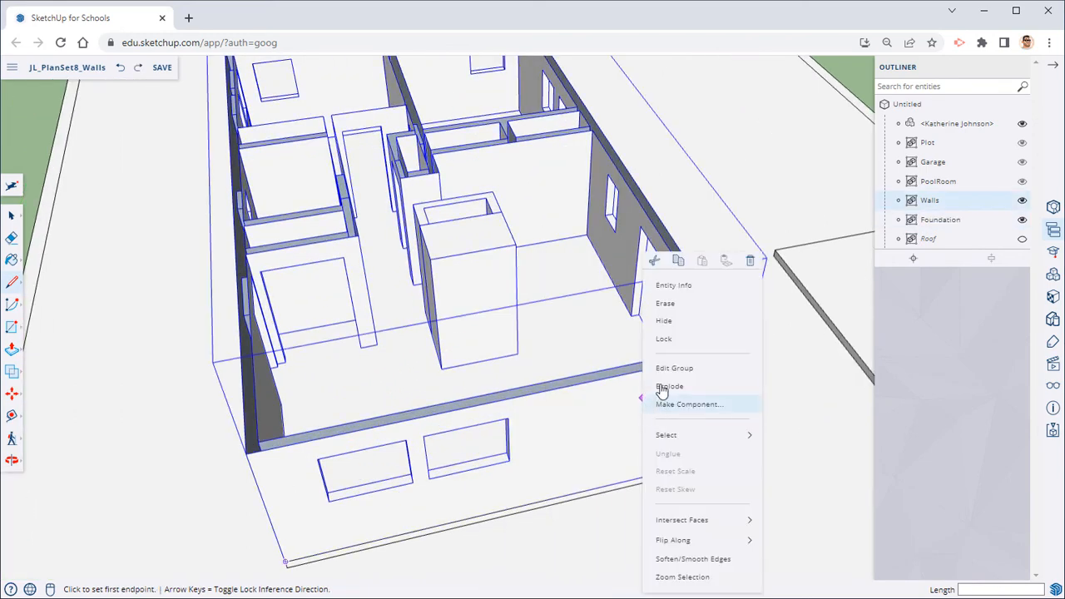
pyautogui.click(675, 368)
pyautogui.scroll(3, 299, 451)
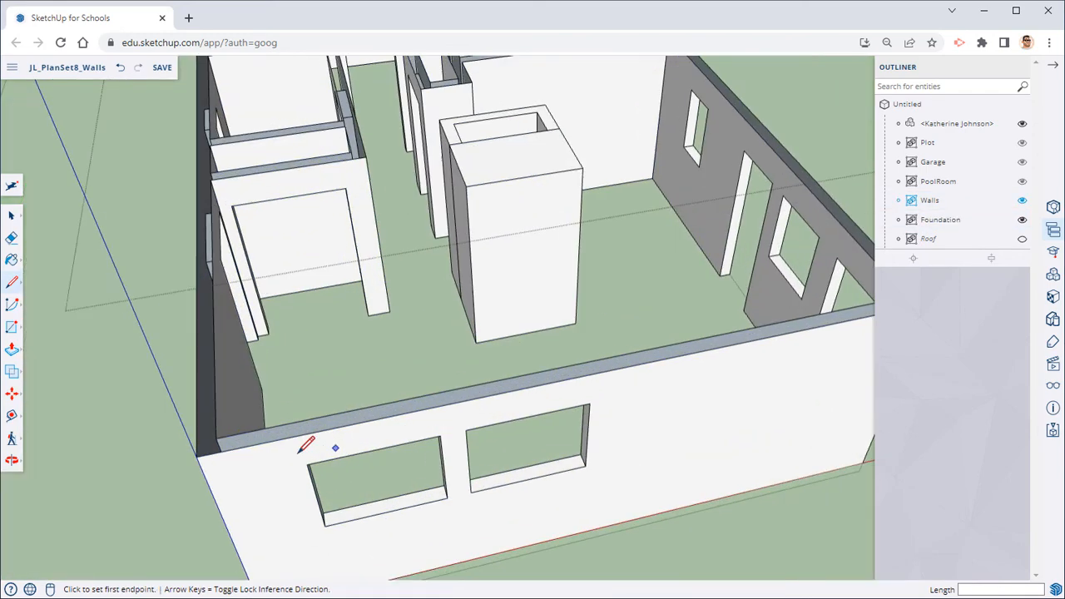
pyautogui.click(216, 437)
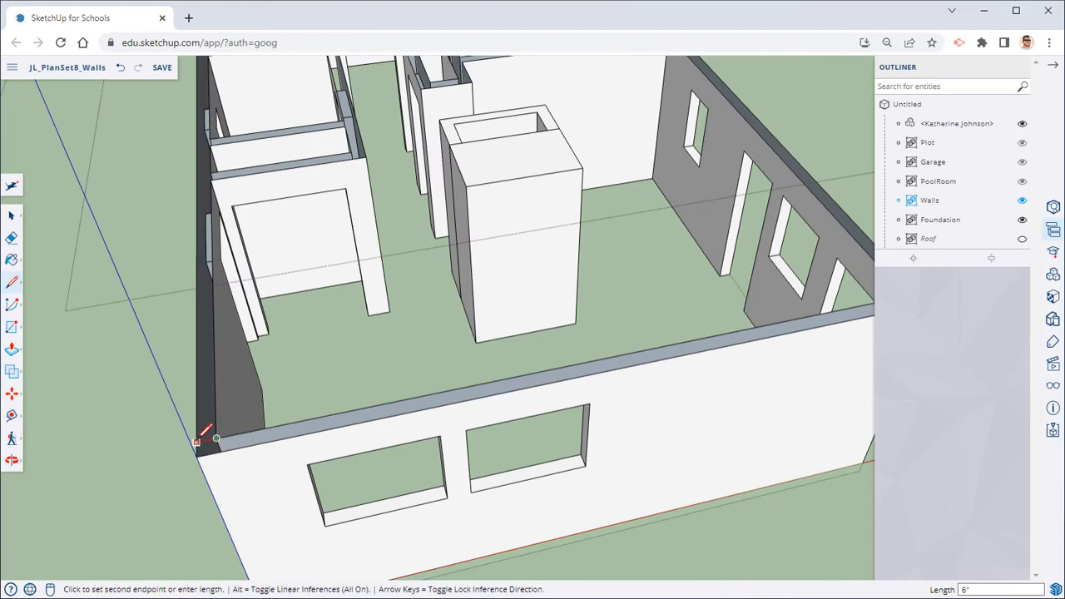
pyautogui.moveTo(644, 345); pyautogui.dragTo(500, 375, button='middle')
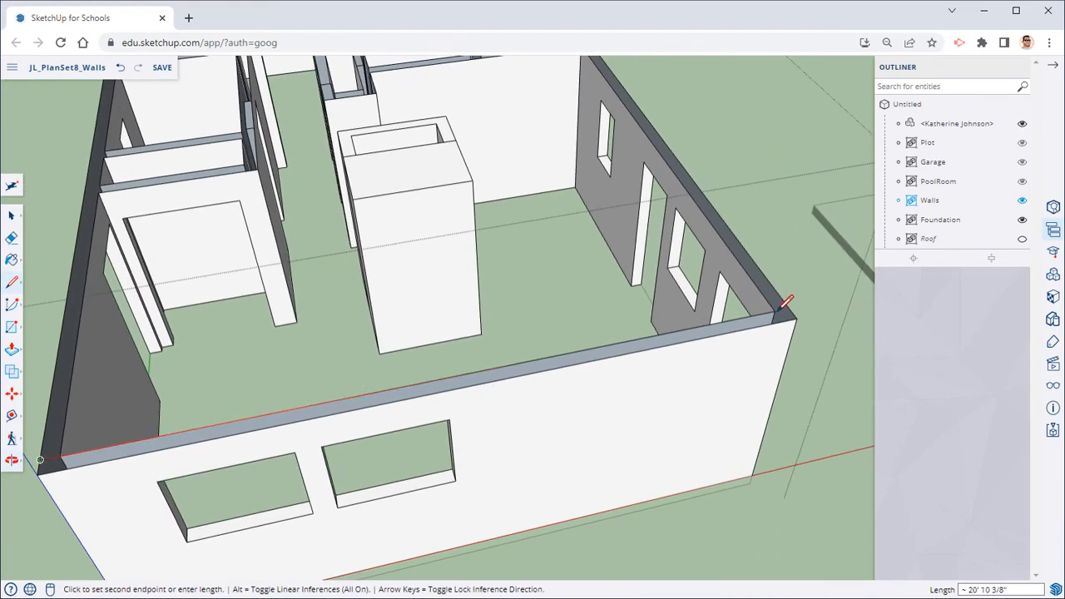
pyautogui.click(782, 307)
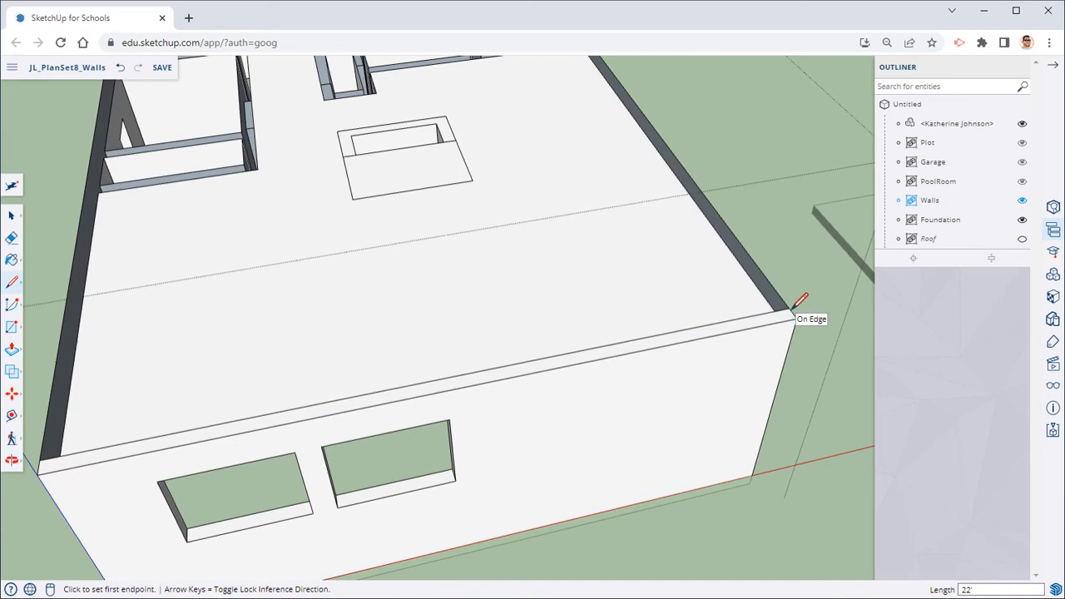
pyautogui.rightClick(487, 236)
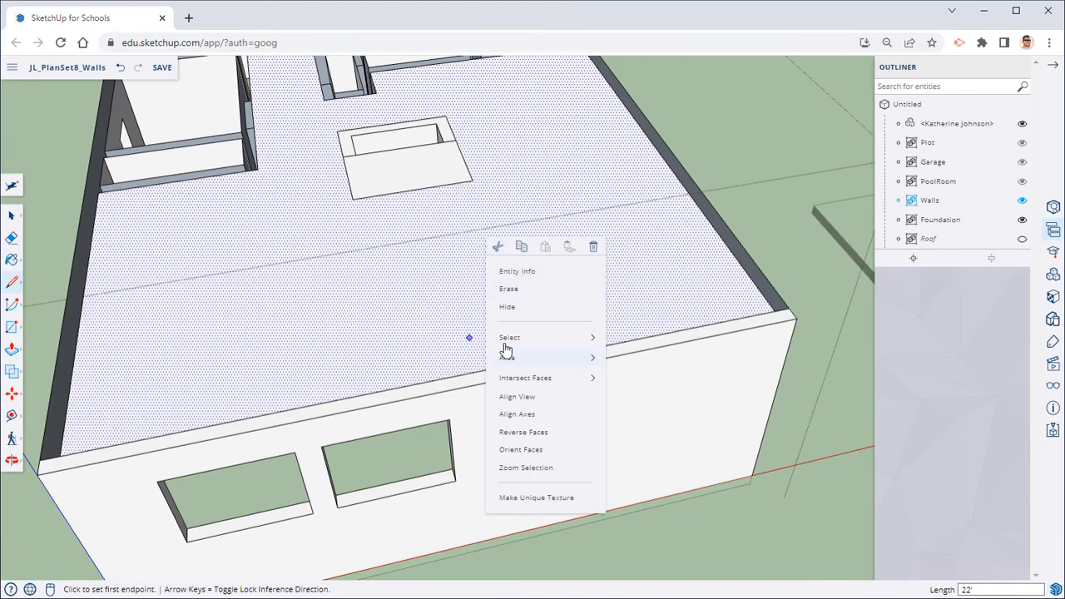
pyautogui.click(526, 289)
# Step: Draw lines from the partition doorway's upper corner to the wall corner and along the partition's top edge to the side wall
pyautogui.moveTo(725, 292); pyautogui.dragTo(532, 333, button='middle')
pyautogui.scroll(2, 331, 125)
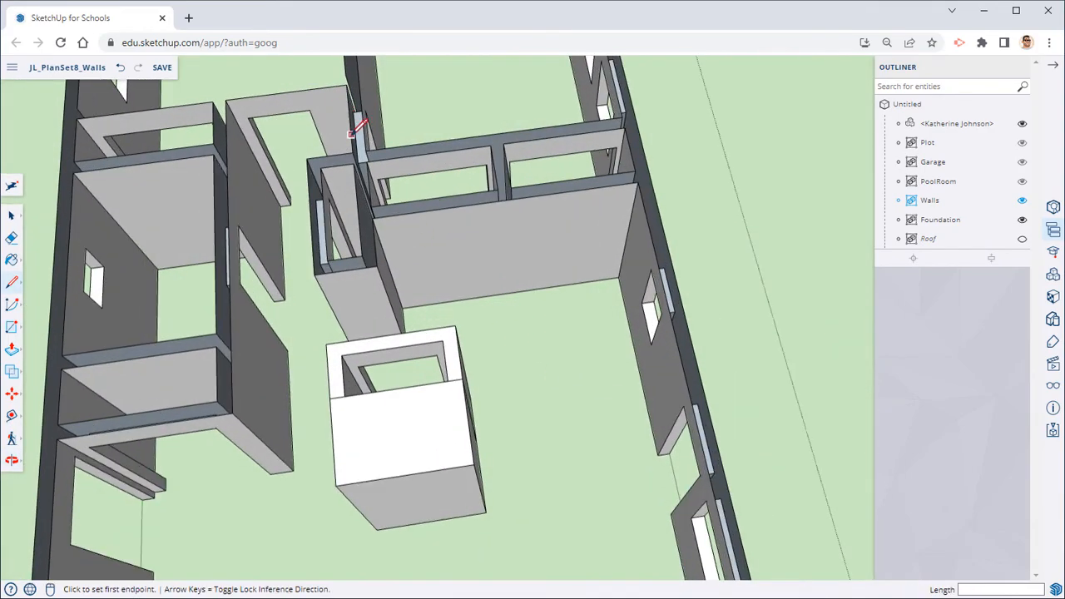
pyautogui.moveTo(352, 133); pyautogui.dragTo(782, 304, button='middle')
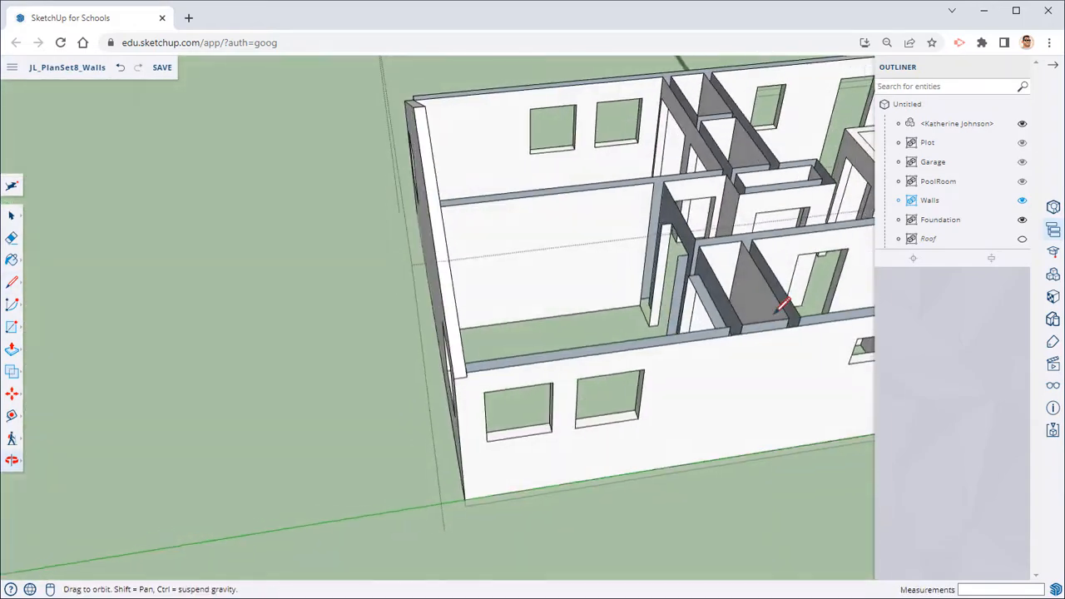
pyautogui.scroll(3, 782, 304)
pyautogui.click(588, 293)
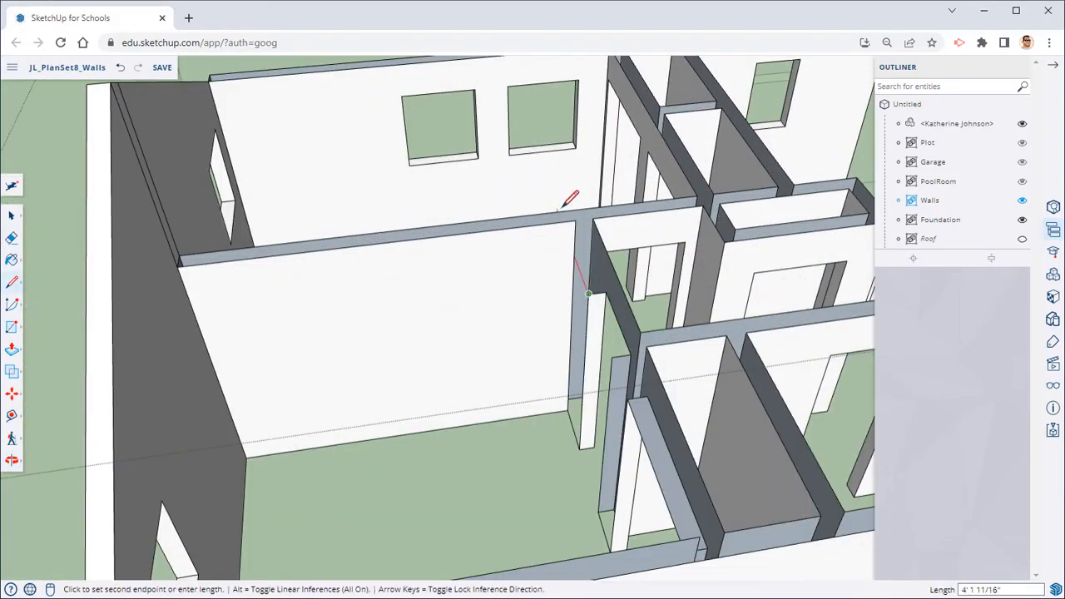
pyautogui.click(574, 256)
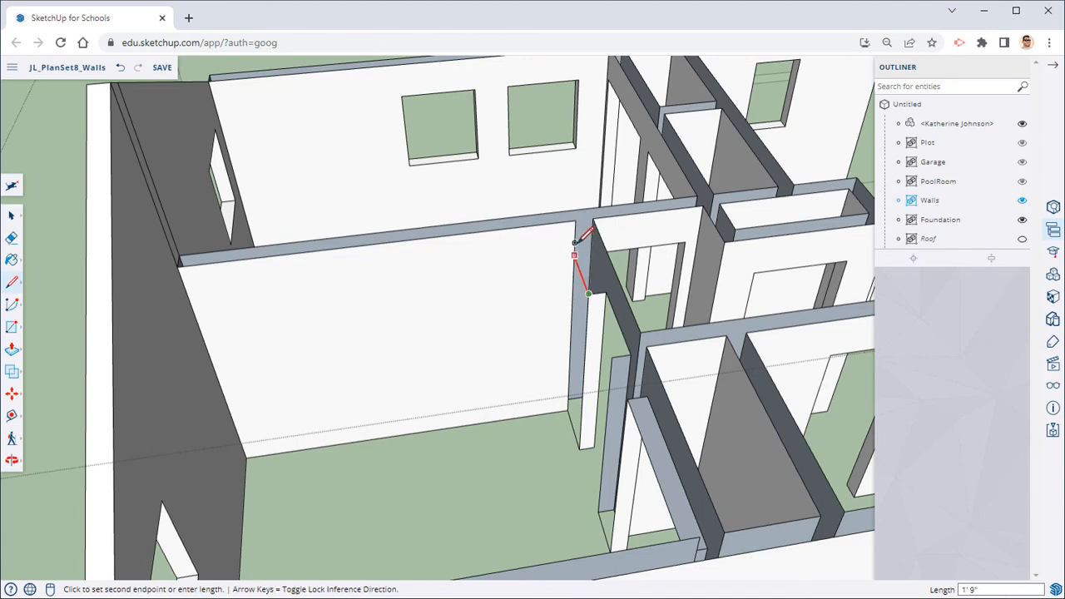
pyautogui.click(575, 242)
pyautogui.moveTo(577, 230); pyautogui.dragTo(706, 266, button='middle')
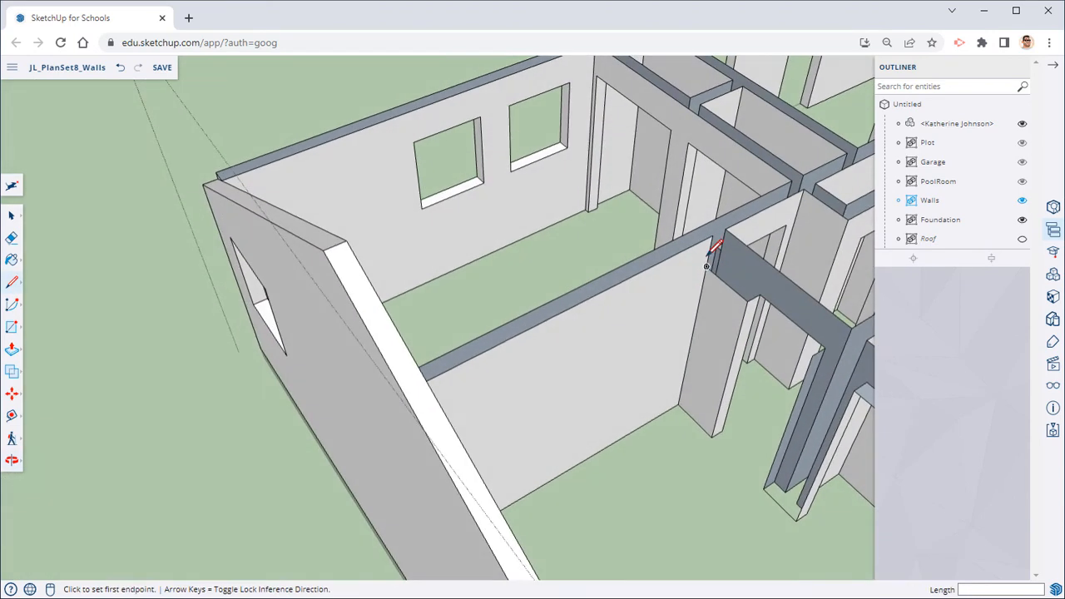
pyautogui.click(713, 236)
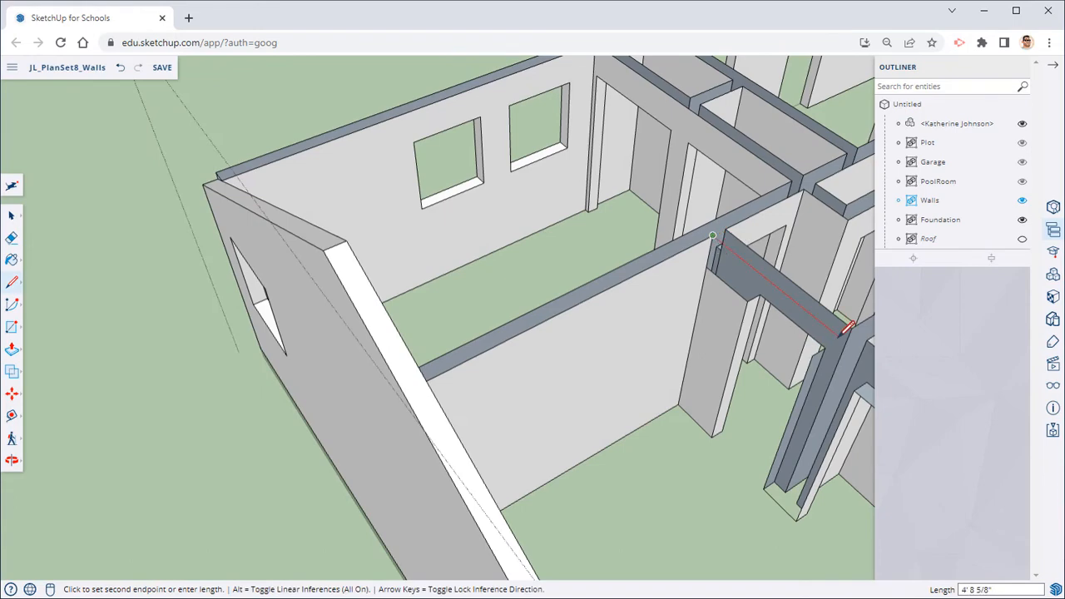
pyautogui.moveTo(845, 327); pyautogui.dragTo(707, 302, button='middle')
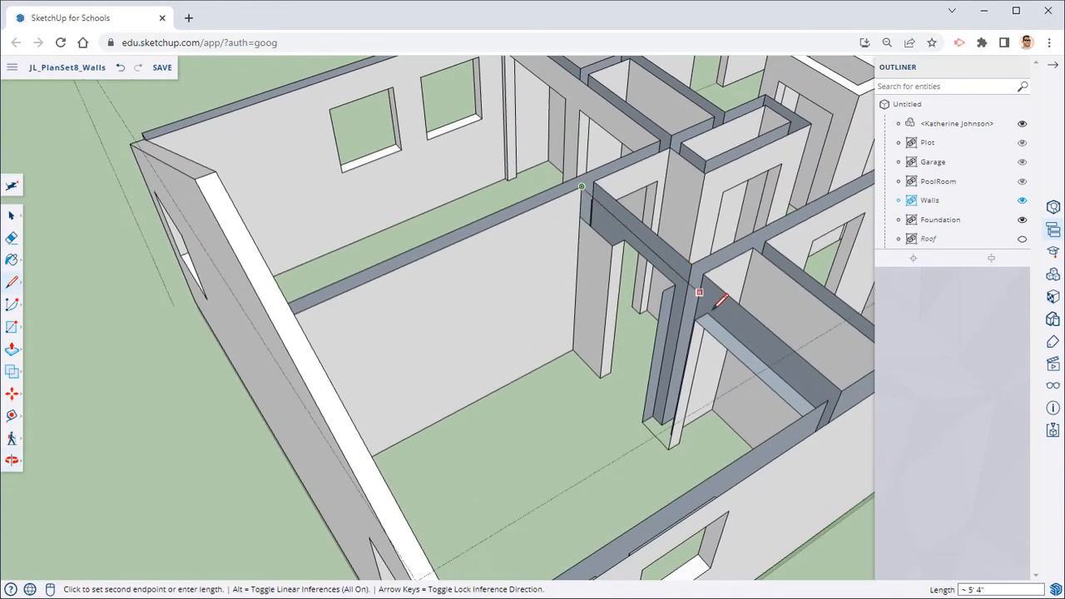
pyautogui.click(830, 396)
# Step: Draw a 2' 6" line across the top of the partition's door opening to restore its missing wall face
pyautogui.moveTo(787, 361); pyautogui.dragTo(736, 268, button='middle')
pyautogui.scroll(-2, 684, 291)
pyautogui.click(737, 261)
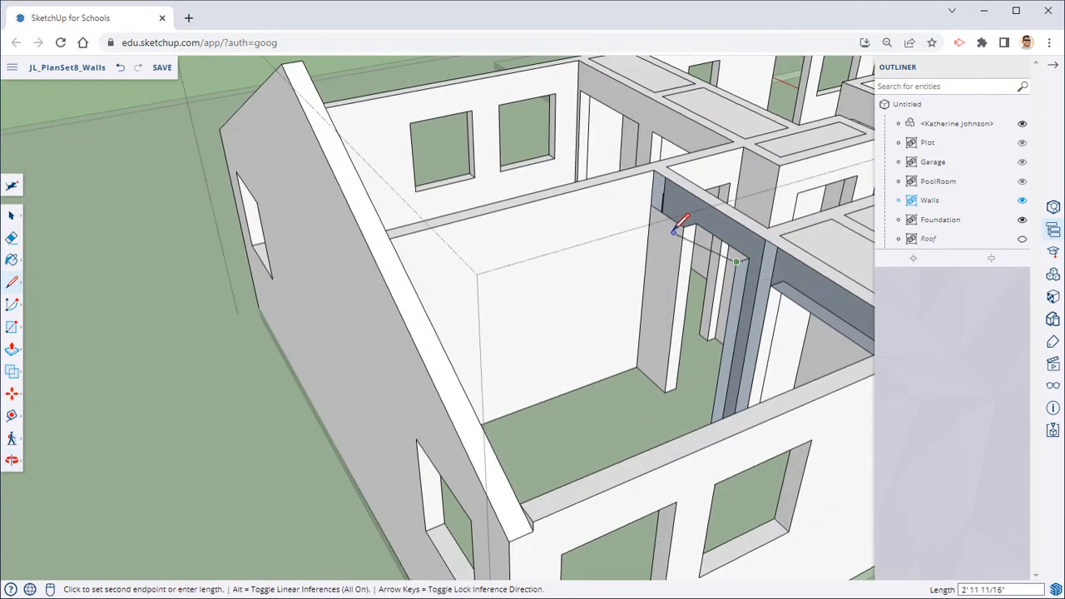
pyautogui.click(683, 224)
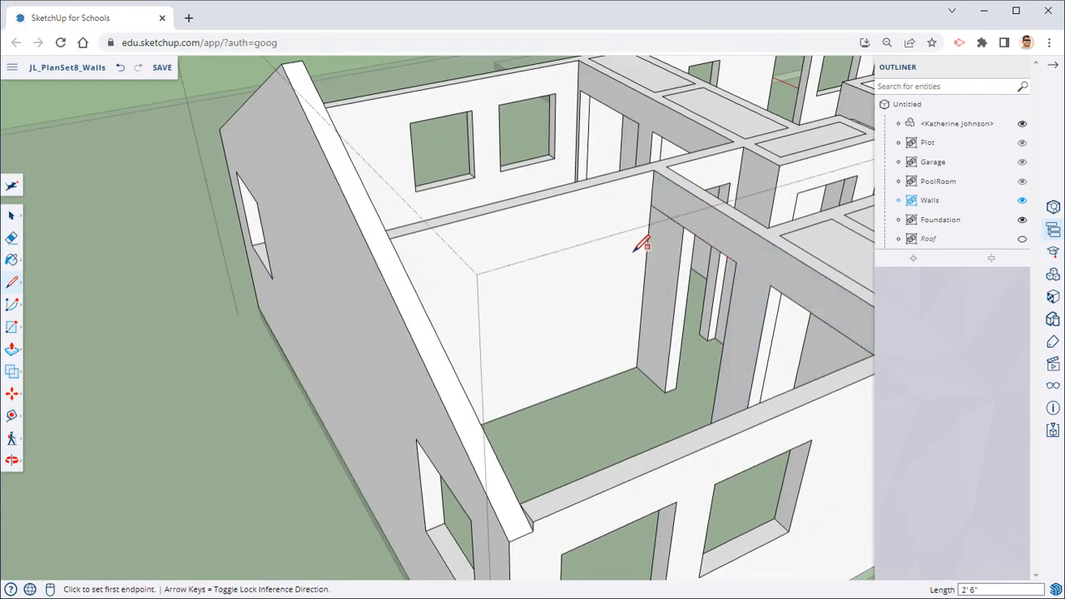
# Step: Trace rectangles corner to corner over the three small rooms along the side wall to split them from the wall-top face
pyautogui.click(12, 238)
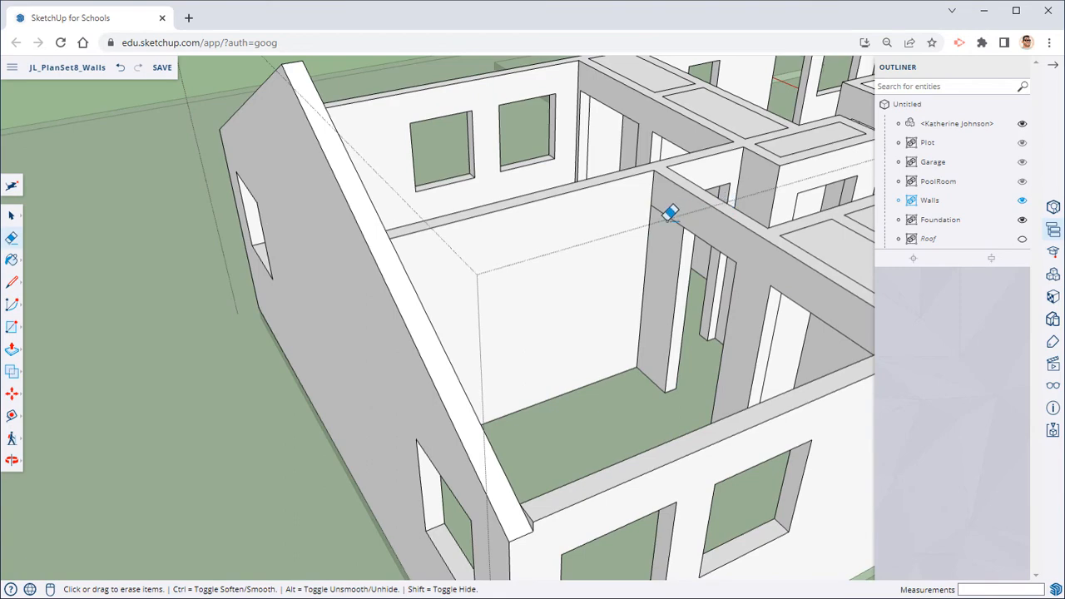
pyautogui.moveTo(696, 219)
pyautogui.mouseDown(button='middle')
pyautogui.moveTo(753, 261)
pyautogui.moveTo(591, 230)
pyautogui.moveTo(580, 242)
pyautogui.mouseUp(button='middle')
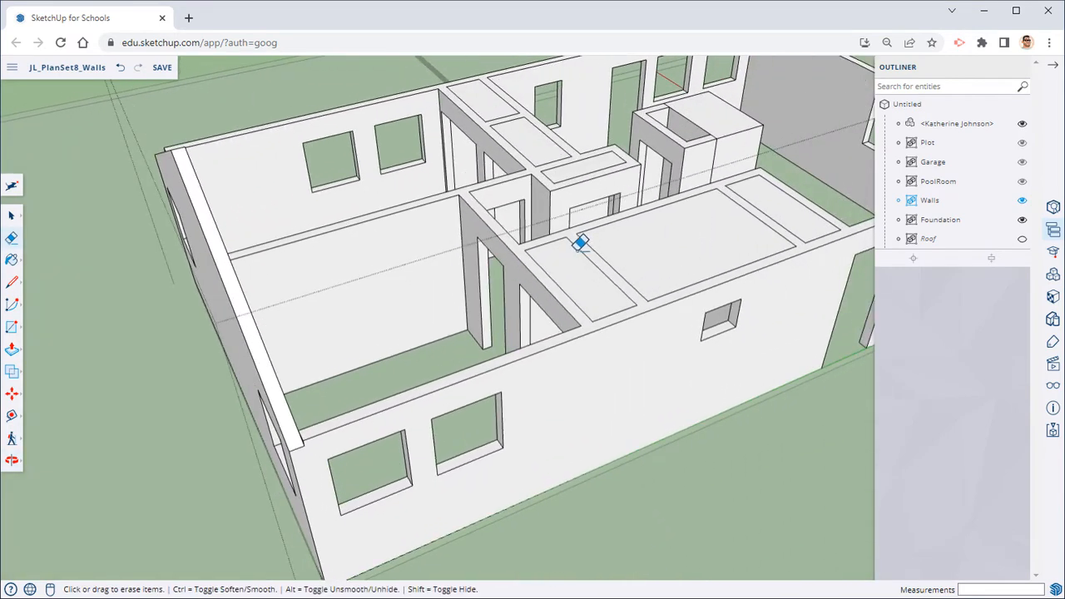
pyautogui.rightClick(580, 242)
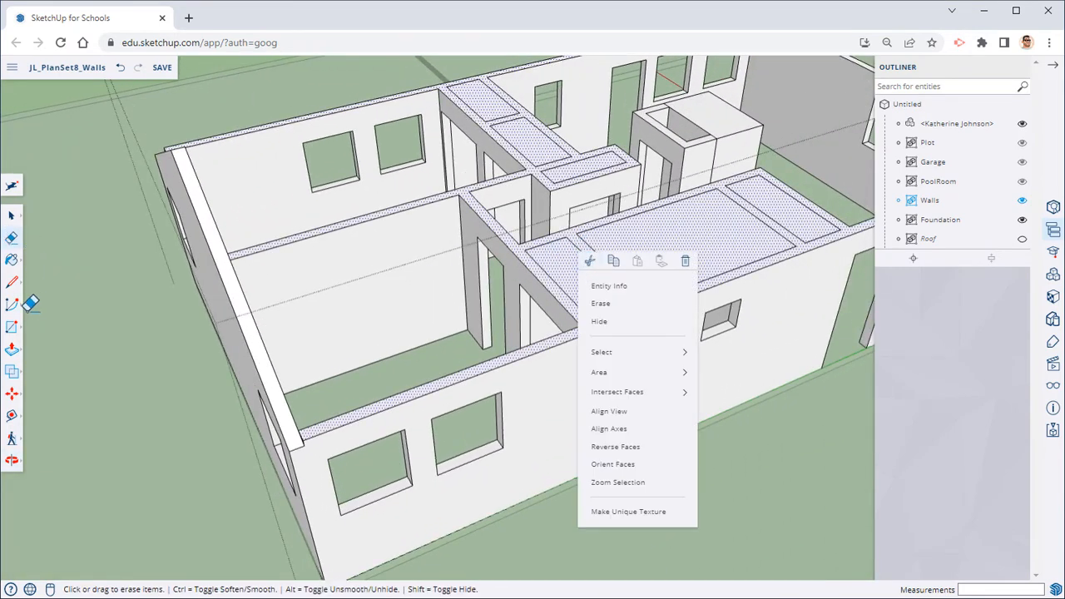
pyautogui.click(13, 329)
pyautogui.moveTo(208, 308); pyautogui.dragTo(474, 332, button='middle')
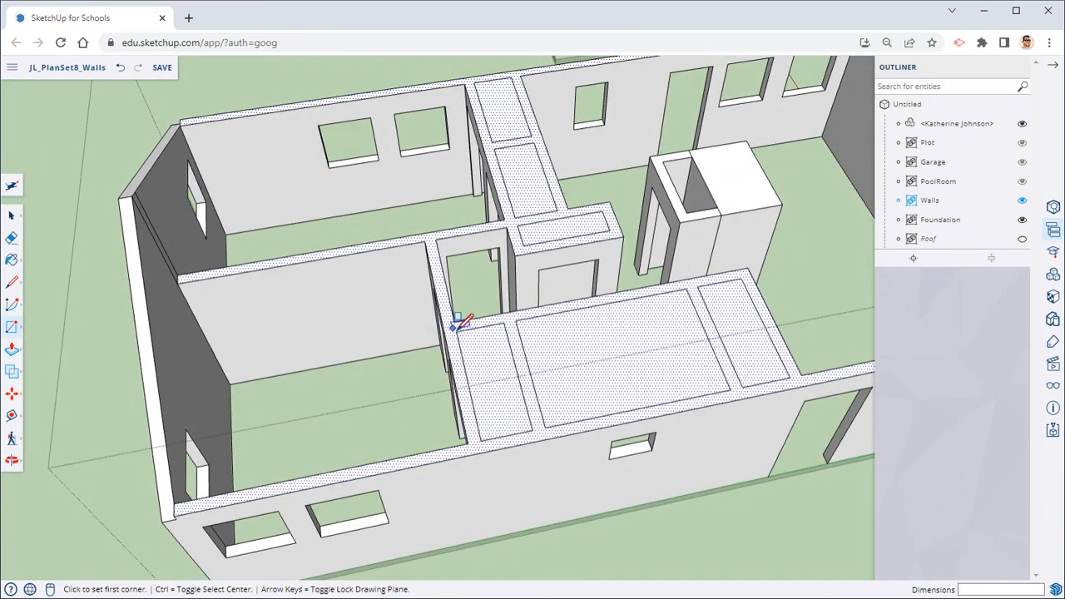
pyautogui.click(458, 330)
pyautogui.click(531, 433)
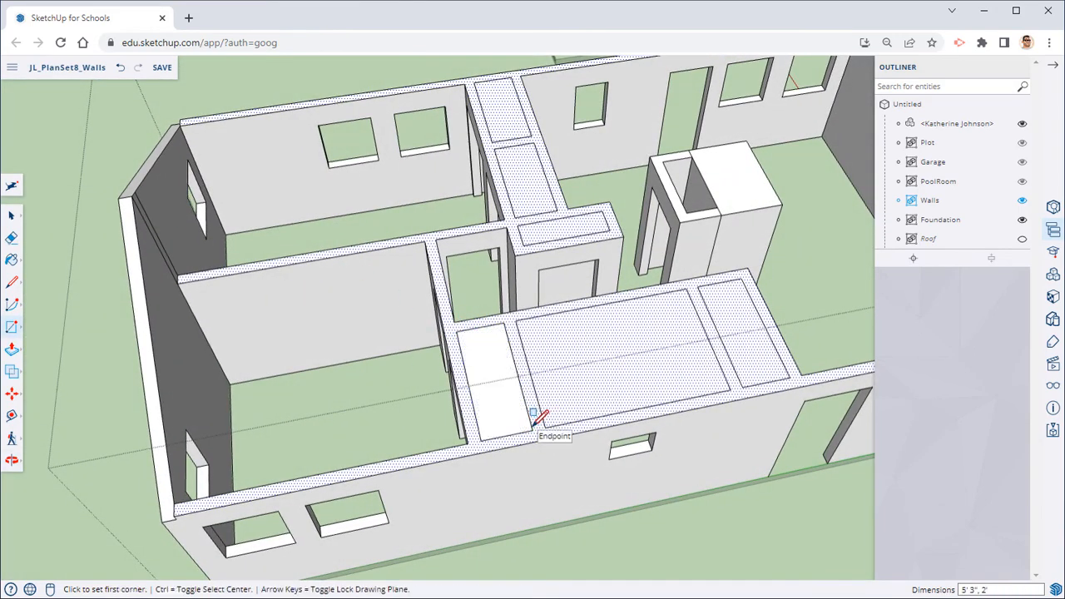
pyautogui.click(516, 319)
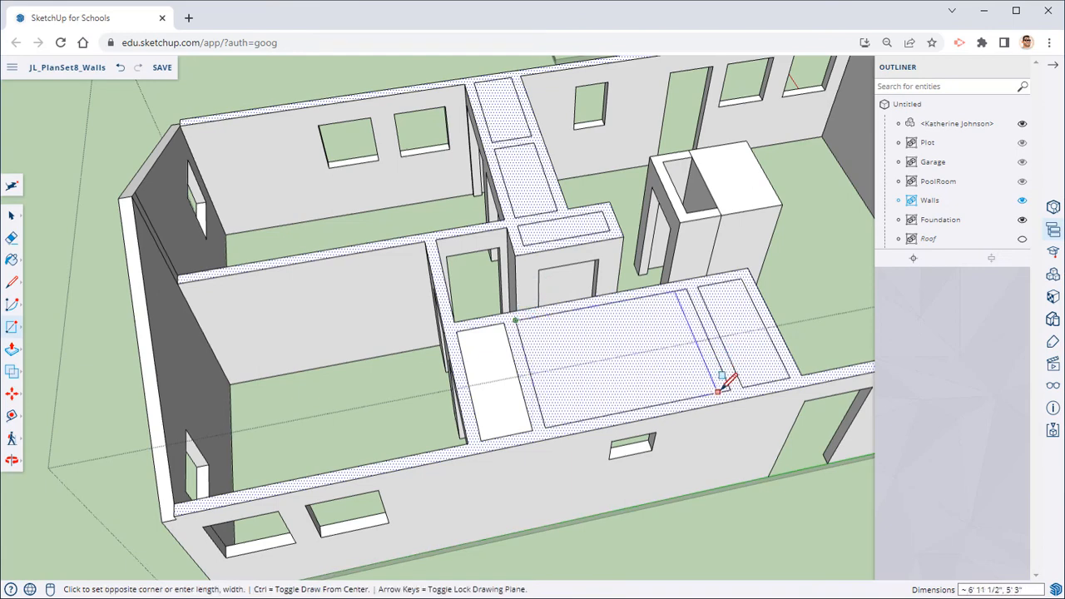
pyautogui.click(729, 387)
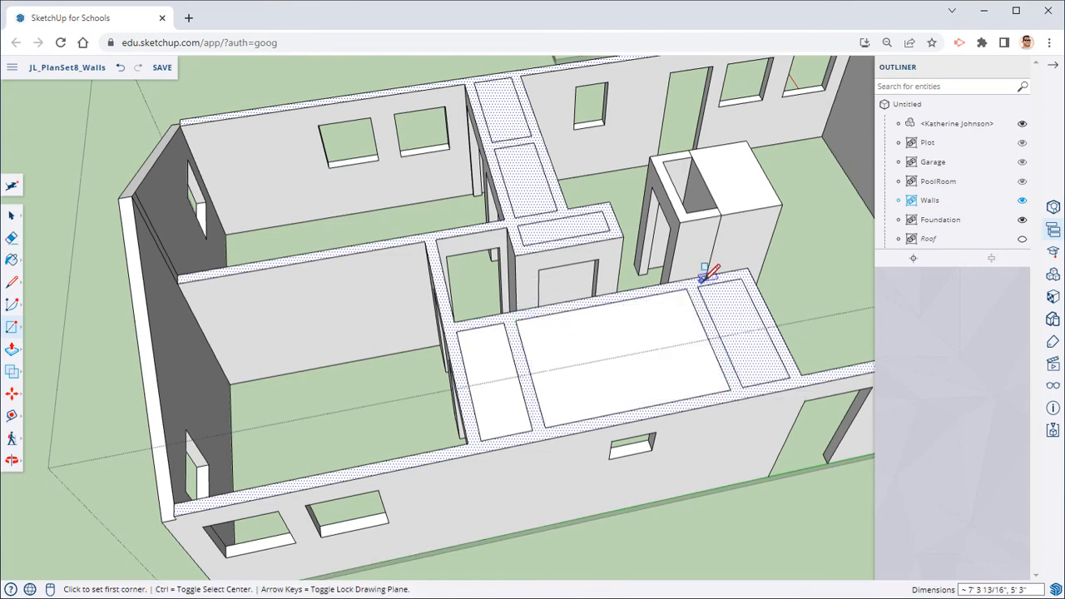
pyautogui.click(702, 282)
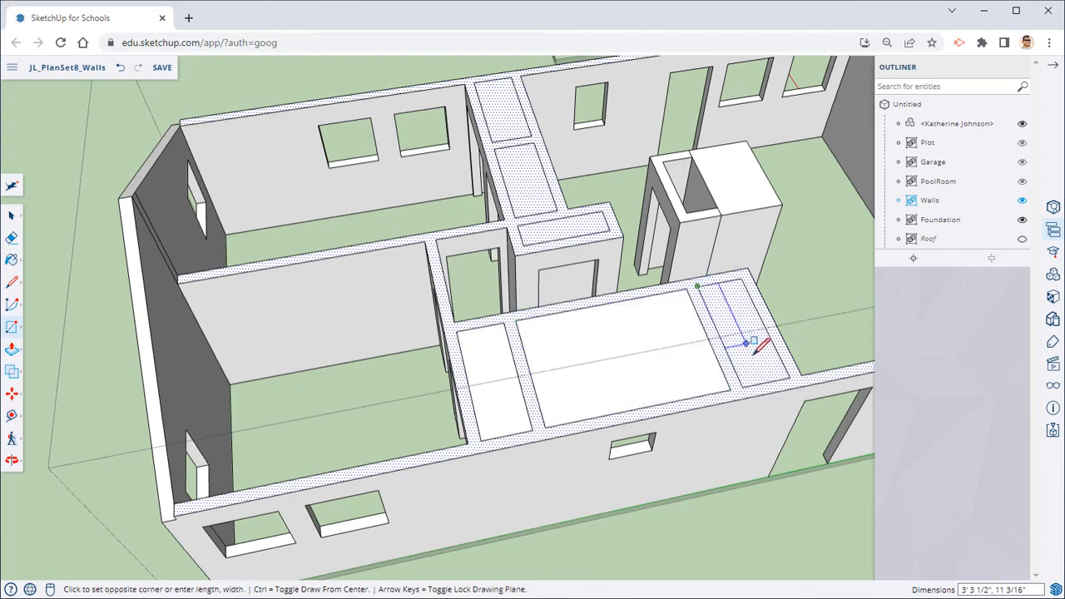
pyautogui.click(788, 377)
# Step: Trace rectangles over the three closets behind the hallway, including the 4' by 1' 3" and 4' 9" by 2' ones
pyautogui.click(519, 223)
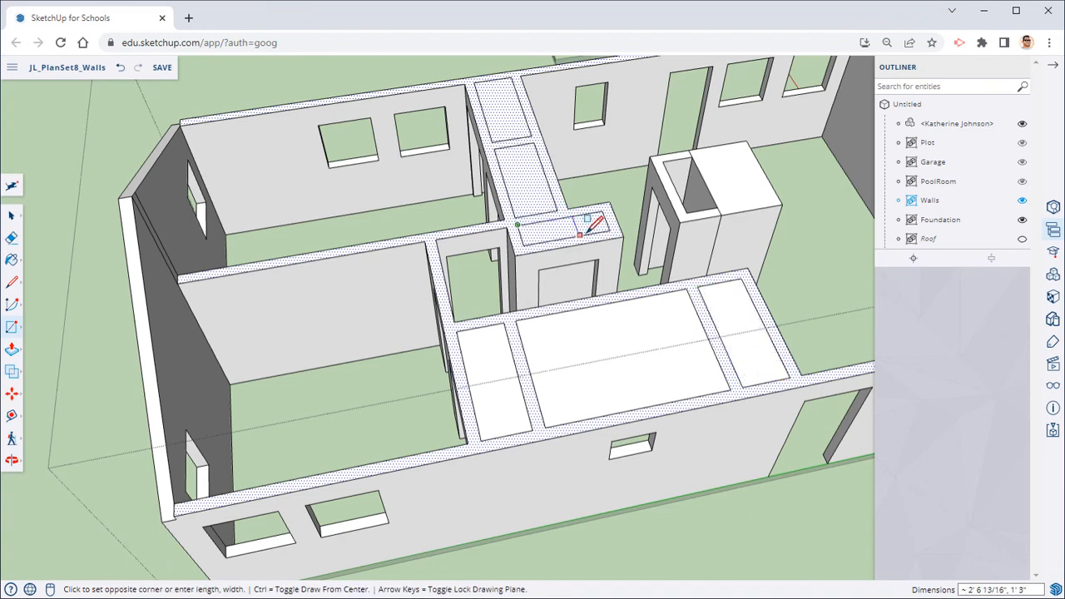
pyautogui.click(613, 222)
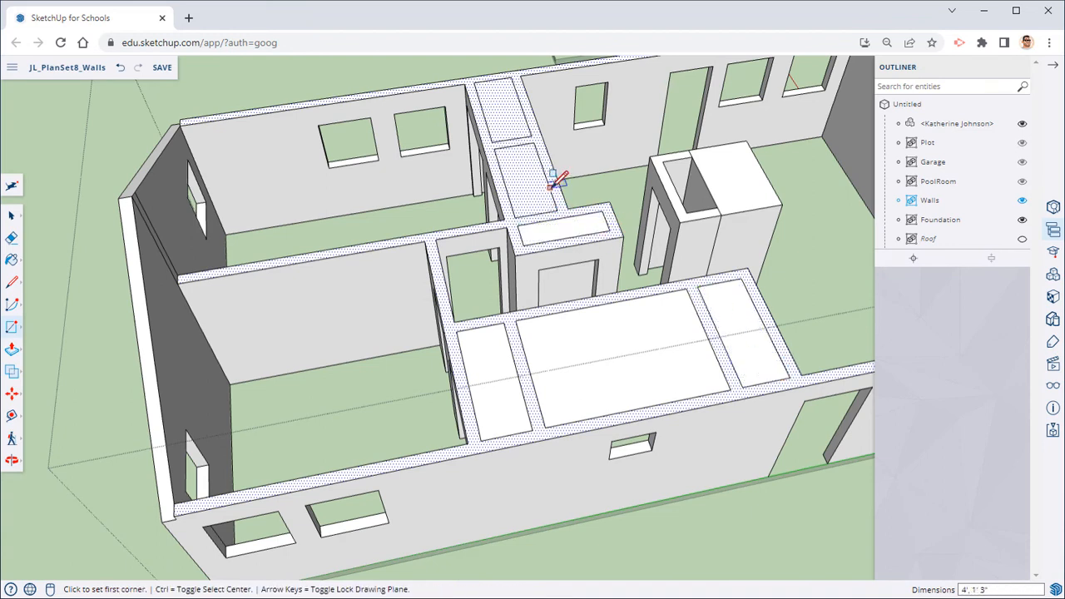
pyautogui.click(494, 148)
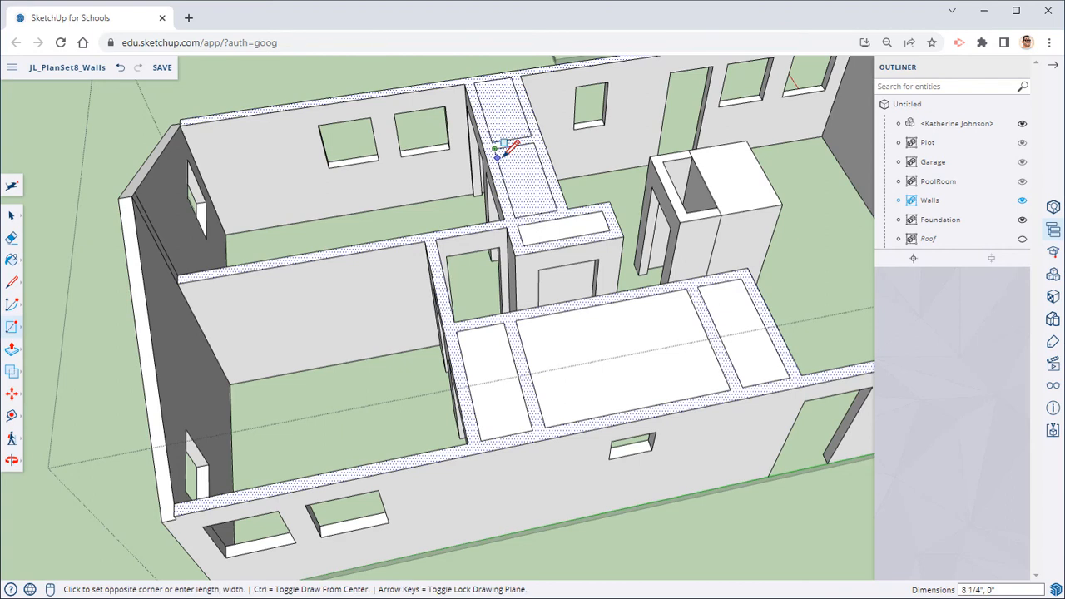
pyautogui.click(552, 199)
pyautogui.click(476, 79)
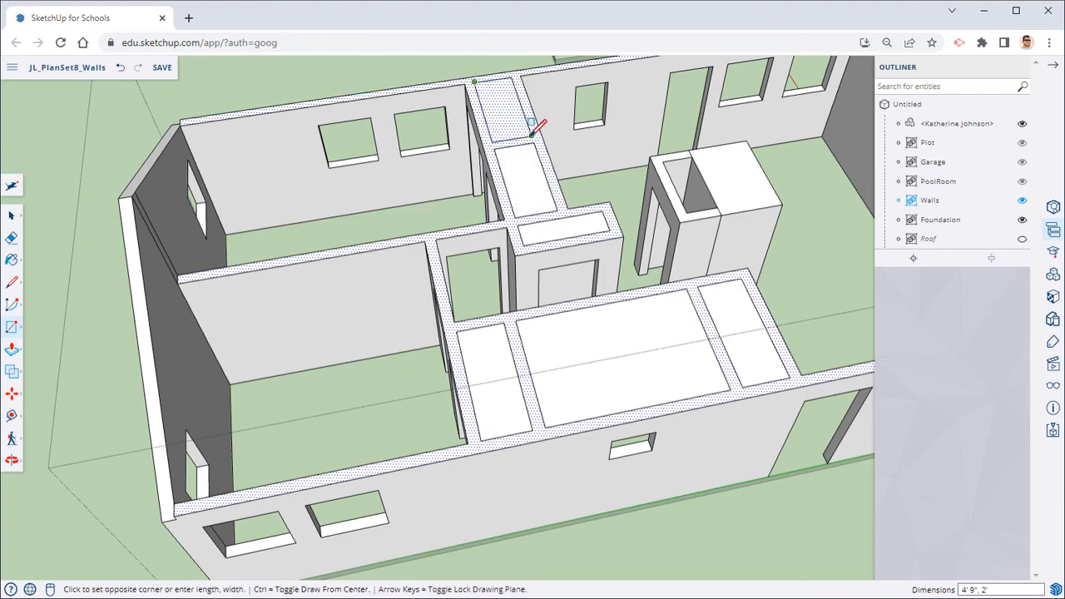
pyautogui.click(533, 138)
pyautogui.press('space')
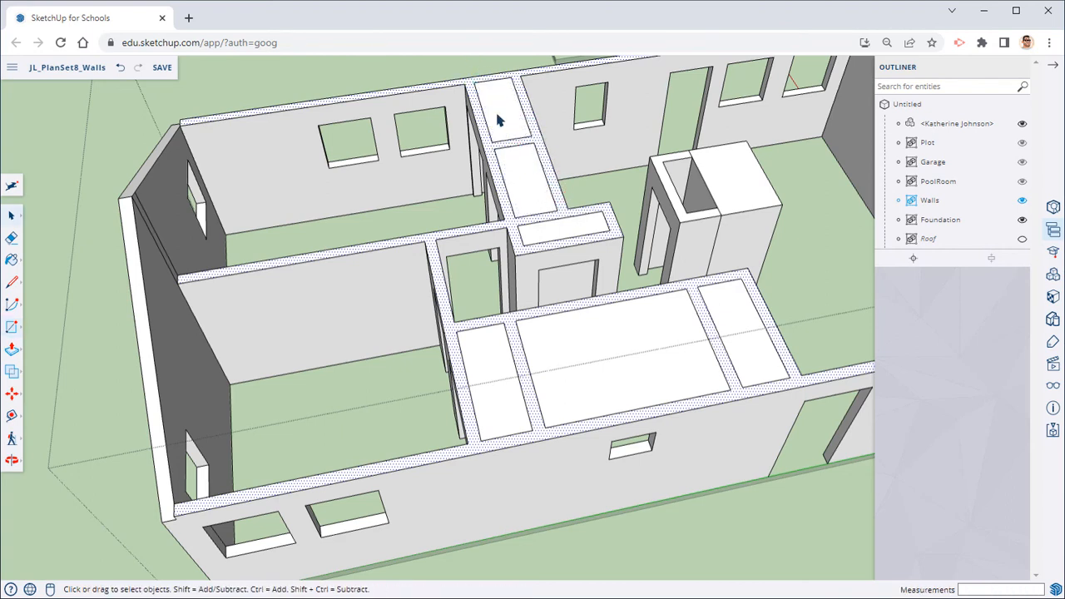
# Step: Delete the six rectangular faces covering the closets and small rooms to reopen them from above
pyautogui.click(497, 113)
pyautogui.press('Delete')
pyautogui.press('Delete')
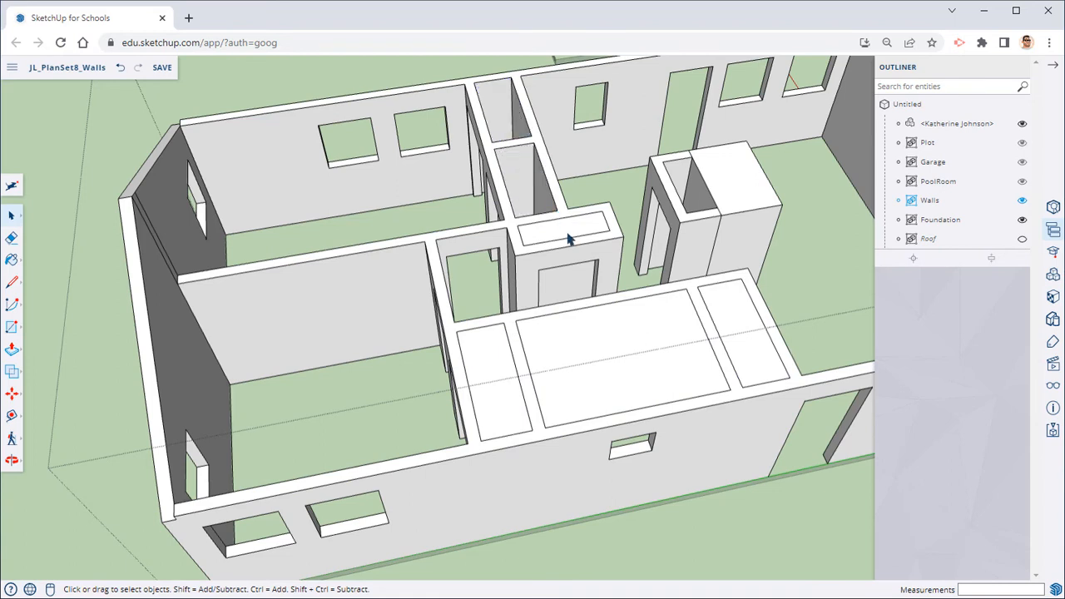
pyautogui.click(559, 230)
pyautogui.press('Delete')
pyautogui.click(608, 352)
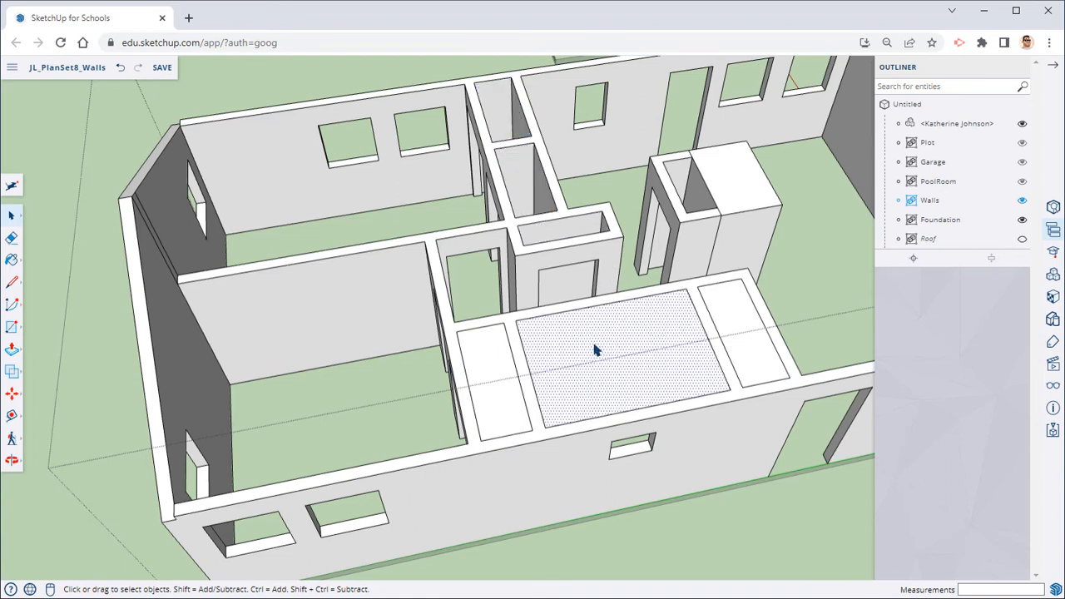
pyautogui.press('Delete')
pyautogui.click(489, 357)
pyautogui.press('Delete')
pyautogui.click(723, 310)
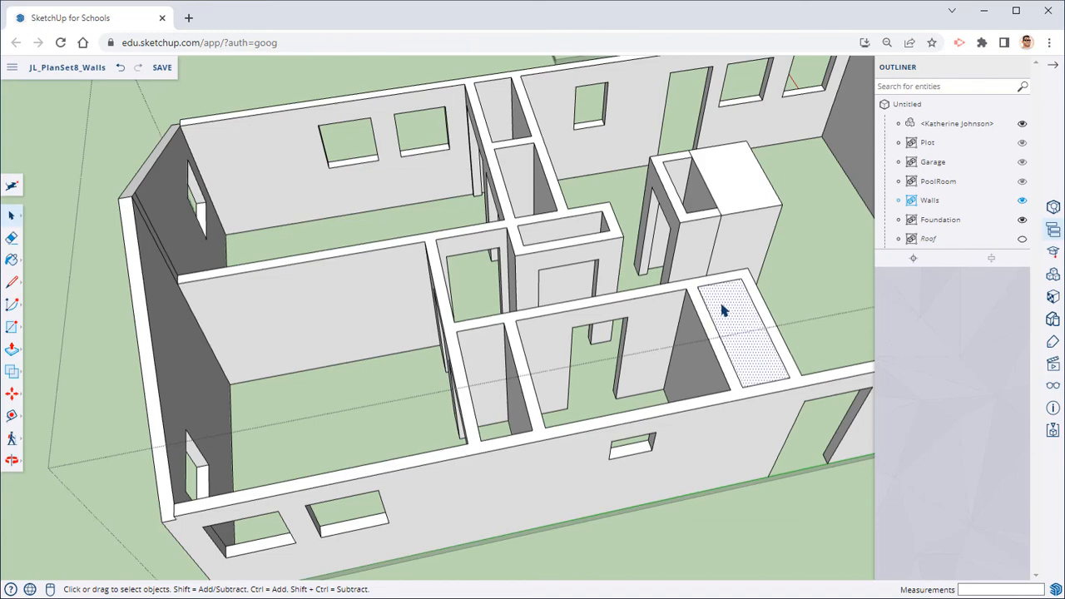
# Step: Draw a 22' line along the inner top edge of the opposite end wall, between its two side walls
pyautogui.scroll(-3, 690, 296)
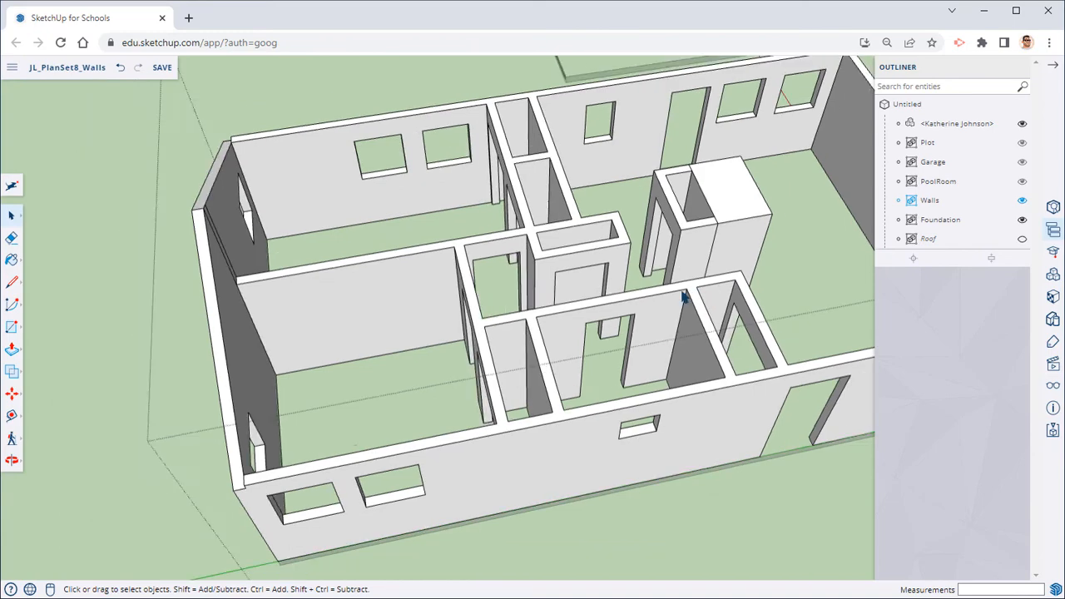
pyautogui.moveTo(687, 294); pyautogui.dragTo(518, 301, button='middle')
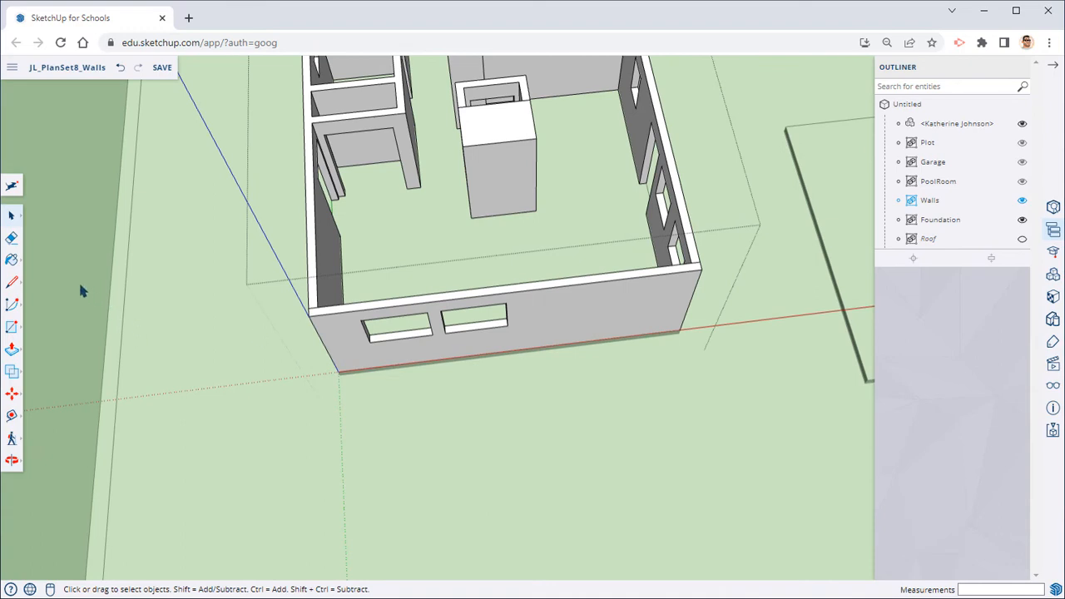
pyautogui.click(11, 282)
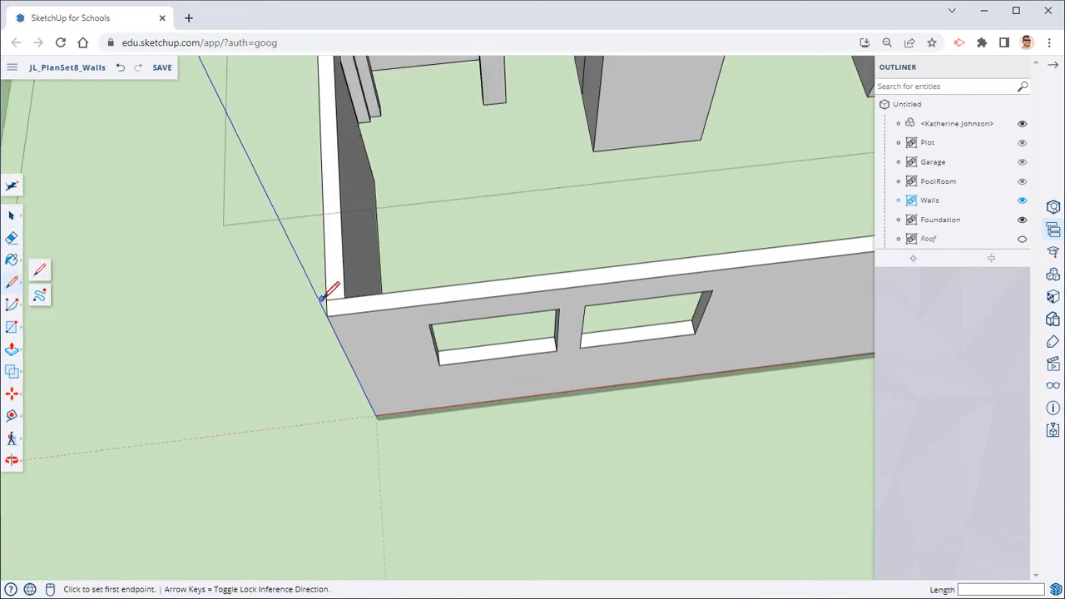
pyautogui.click(325, 297)
pyautogui.rightClick(466, 307)
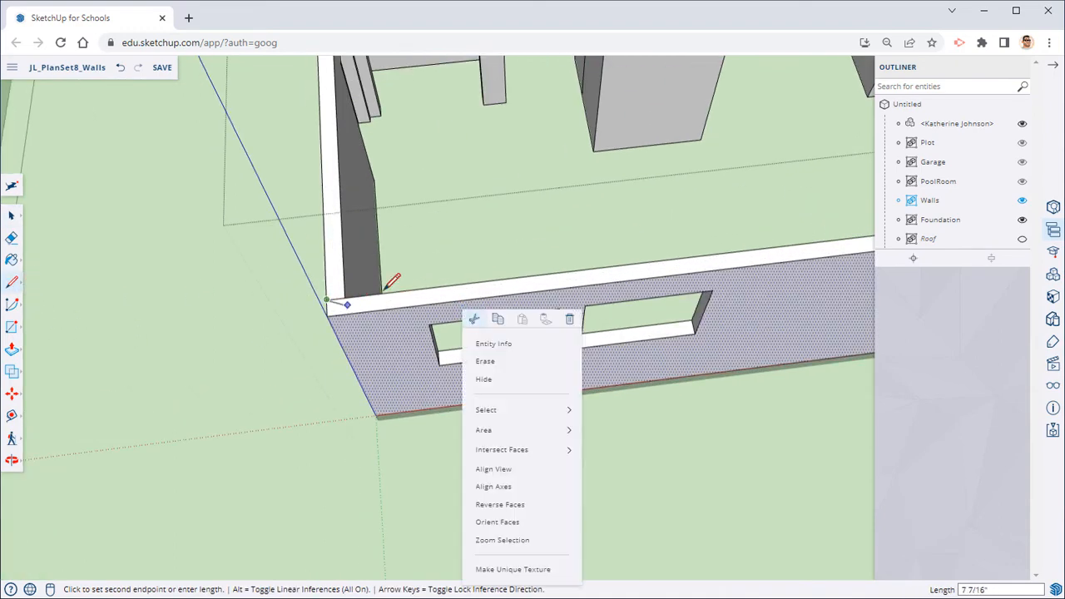
pyautogui.moveTo(387, 287)
pyautogui.mouseDown(button='middle')
pyautogui.moveTo(737, 238)
pyautogui.moveTo(623, 263)
pyautogui.mouseUp(button='middle')
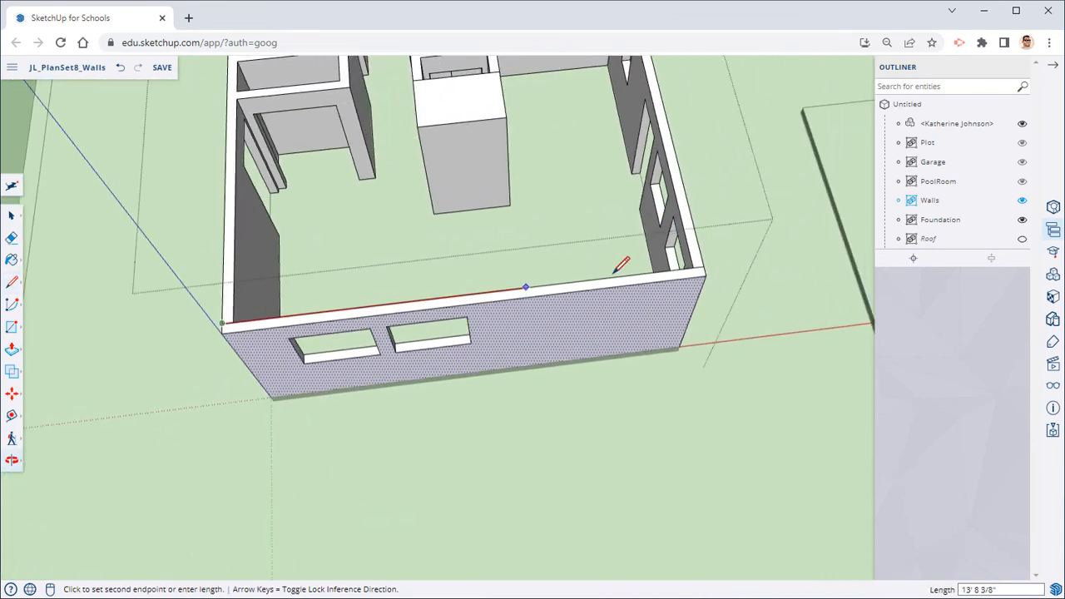
pyautogui.click(705, 266)
pyautogui.rightClick(556, 226)
pyautogui.click(574, 287)
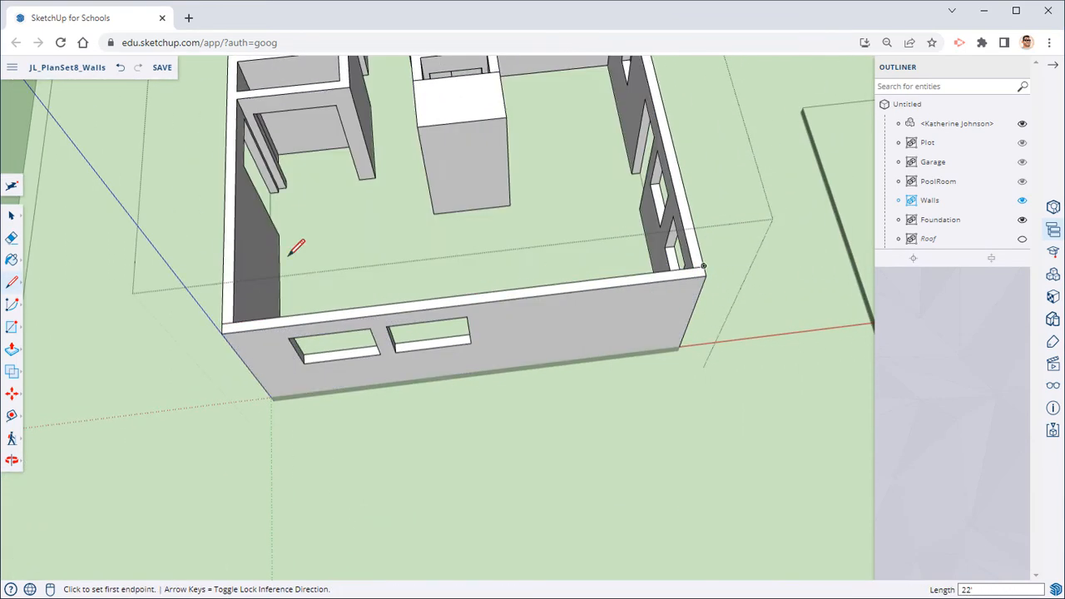
# Step: Push/Pull the end wall's top strip up about 10' 10" so it rises above the roof peak
pyautogui.click(12, 350)
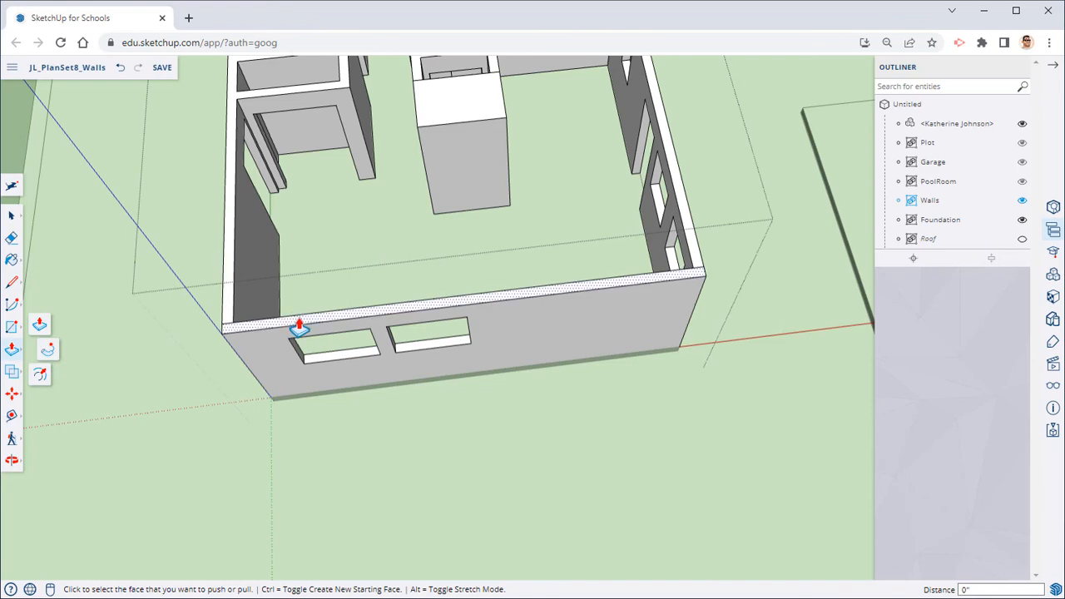
pyautogui.moveTo(208, 191); pyautogui.dragTo(261, 283, button='middle')
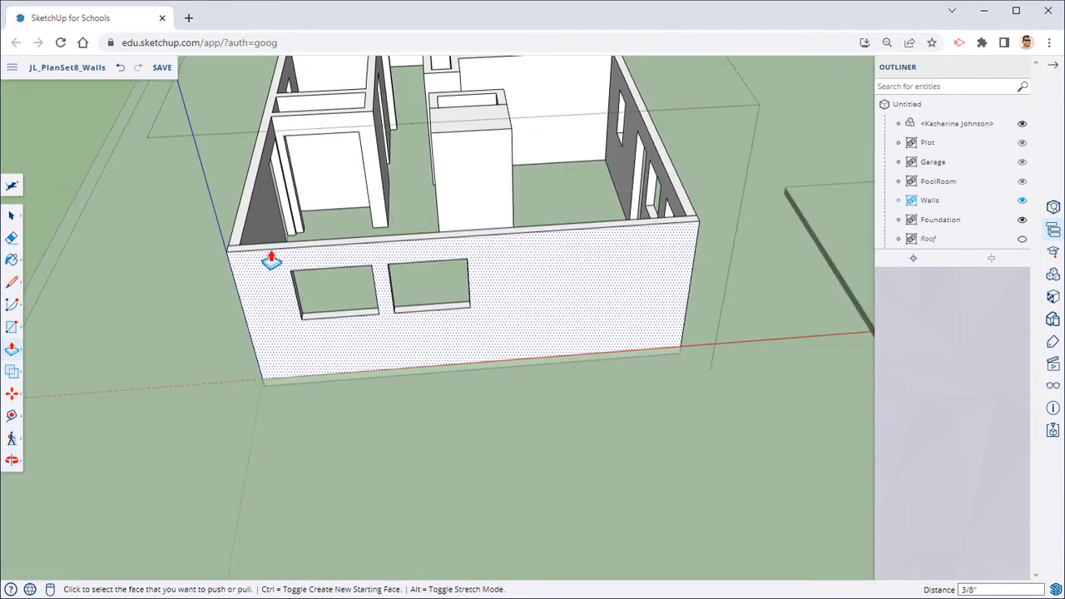
pyautogui.click(273, 258)
pyautogui.moveTo(233, 129); pyautogui.dragTo(199, 117, button='middle')
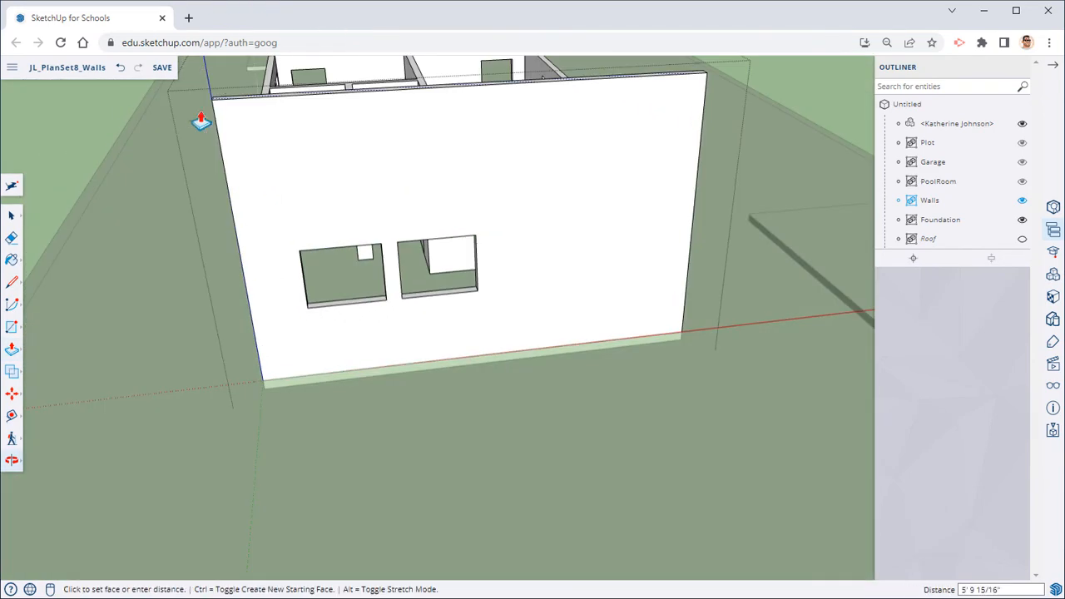
pyautogui.moveTo(231, 69); pyautogui.dragTo(878, 203, button='middle')
pyautogui.click(275, 90)
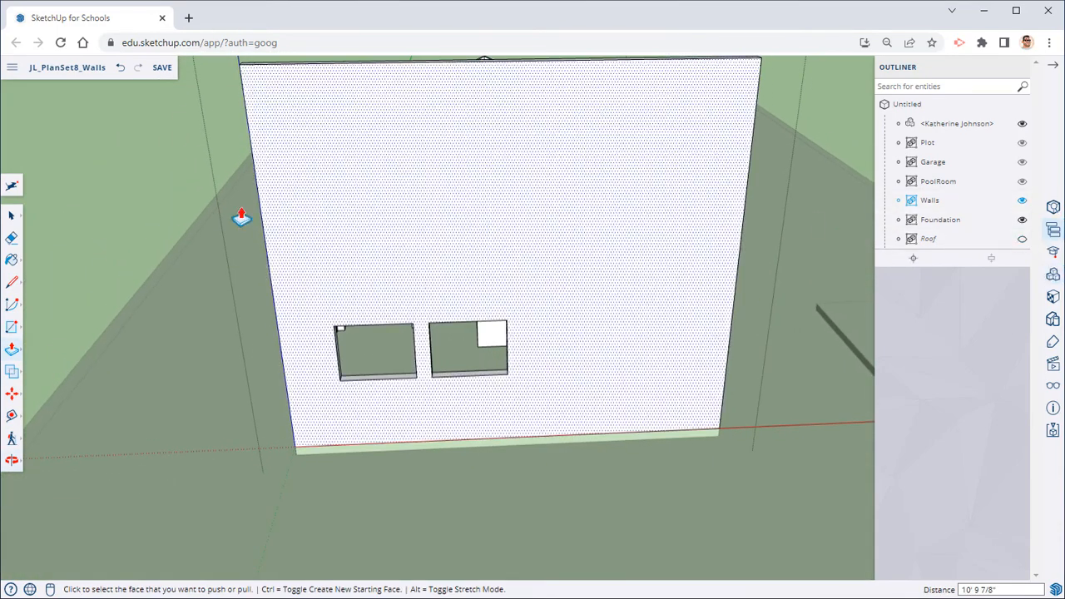
# Step: Show the Roof group and draw lines of about 12' 4" along both roof undersides on the raised end wall, meeting at the ridge
pyautogui.click(1022, 240)
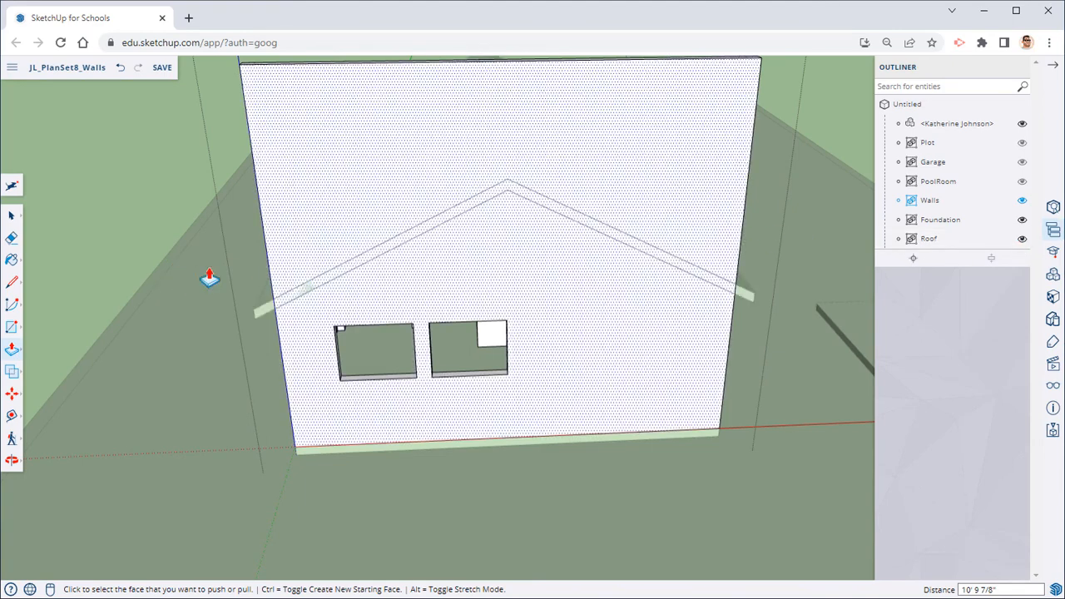
pyautogui.click(12, 281)
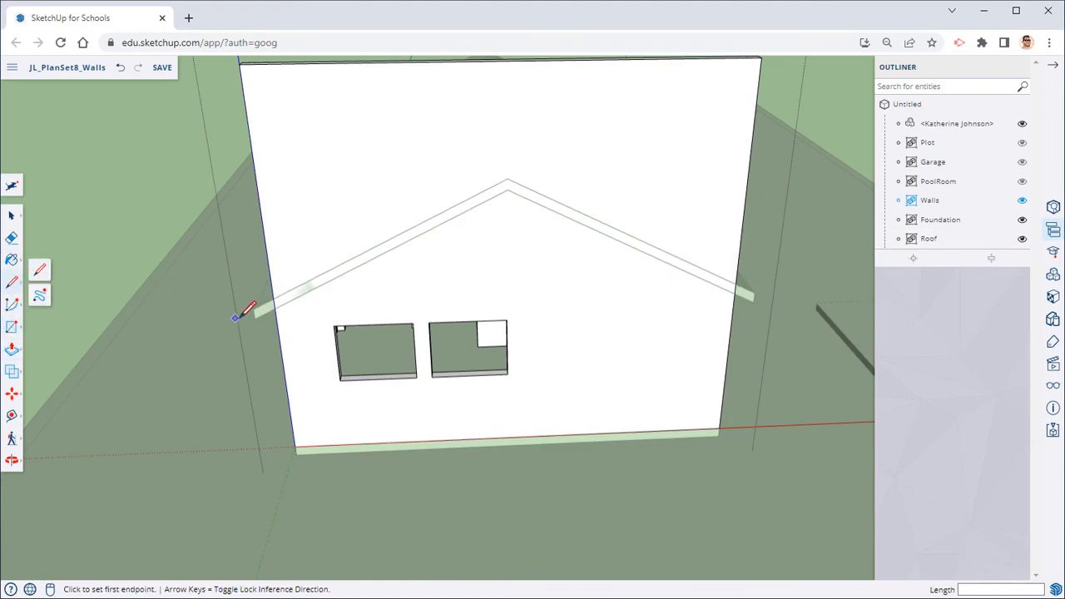
pyautogui.click(277, 307)
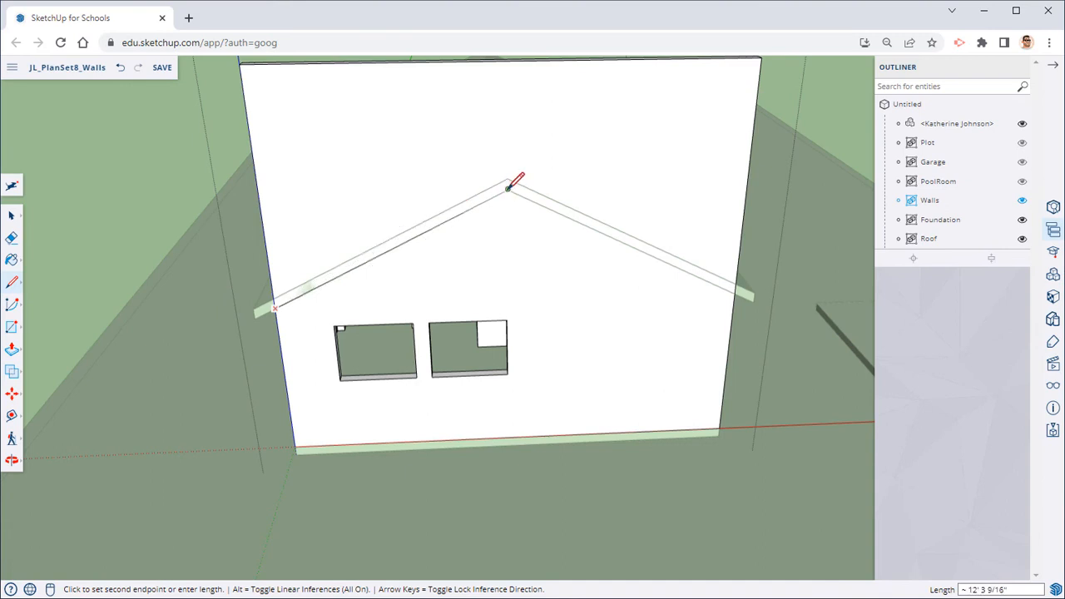
pyautogui.click(751, 296)
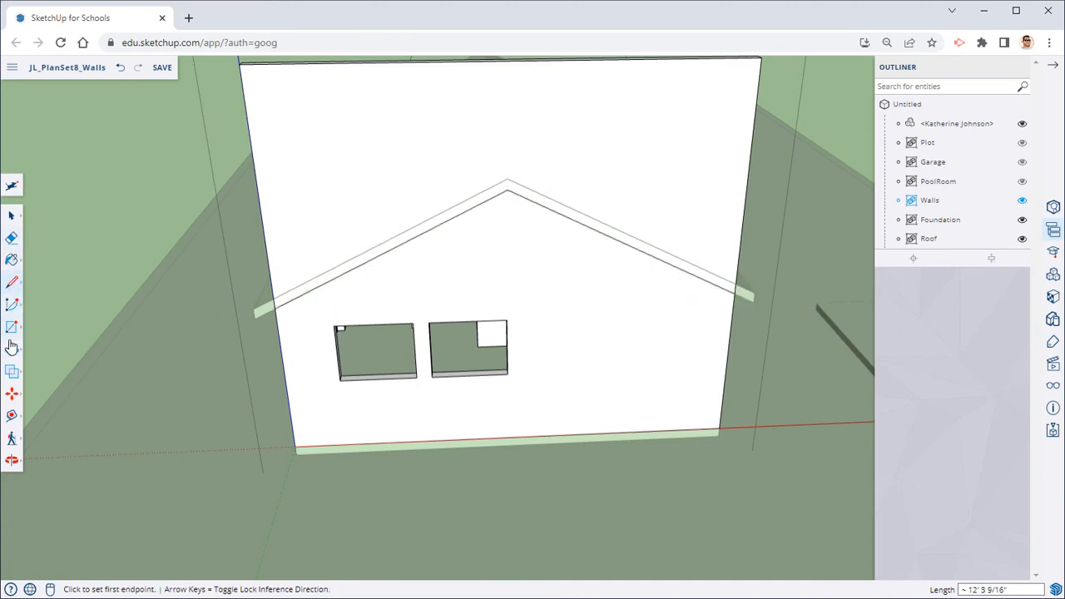
# Step: Push the end wall's portion above the roof back 6" to cut it away
pyautogui.click(11, 349)
pyautogui.moveTo(352, 216); pyautogui.dragTo(482, 202, button='middle')
pyautogui.click(535, 191)
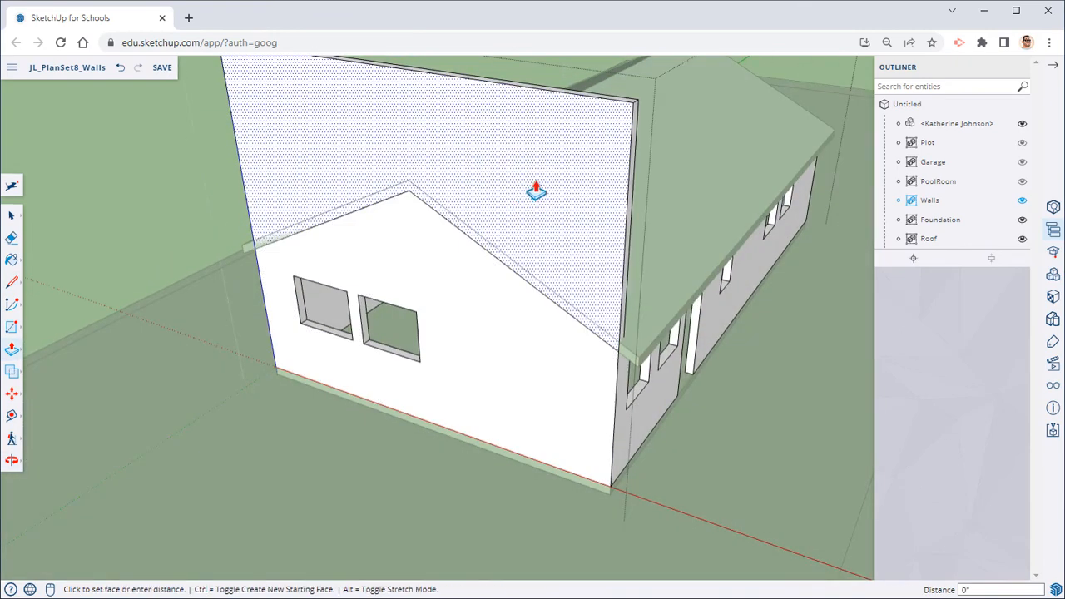
pyautogui.click(552, 185)
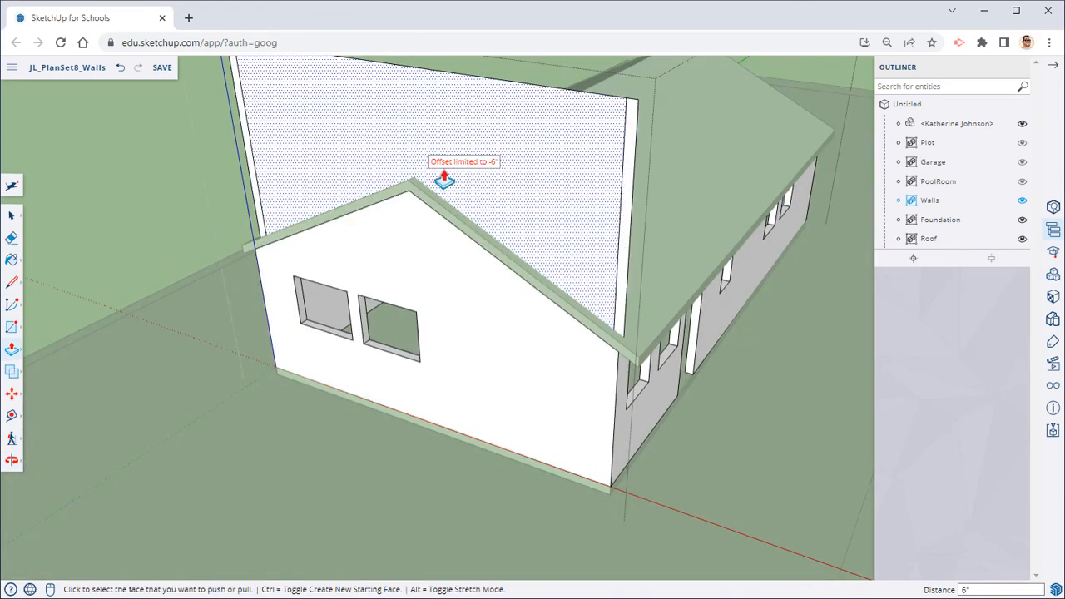
# Step: Erase the leftover edges above the roof at the end wall and close the Walls group
pyautogui.click(11, 241)
pyautogui.moveTo(235, 135); pyautogui.dragTo(284, 111)
pyautogui.click(375, 63)
pyautogui.moveTo(617, 128)
pyautogui.mouseDown()
pyautogui.moveTo(646, 90)
pyautogui.moveTo(630, 101)
pyautogui.mouseUp()
pyautogui.moveTo(381, 178); pyautogui.dragTo(342, 233, button='middle')
pyautogui.rightClick(223, 262)
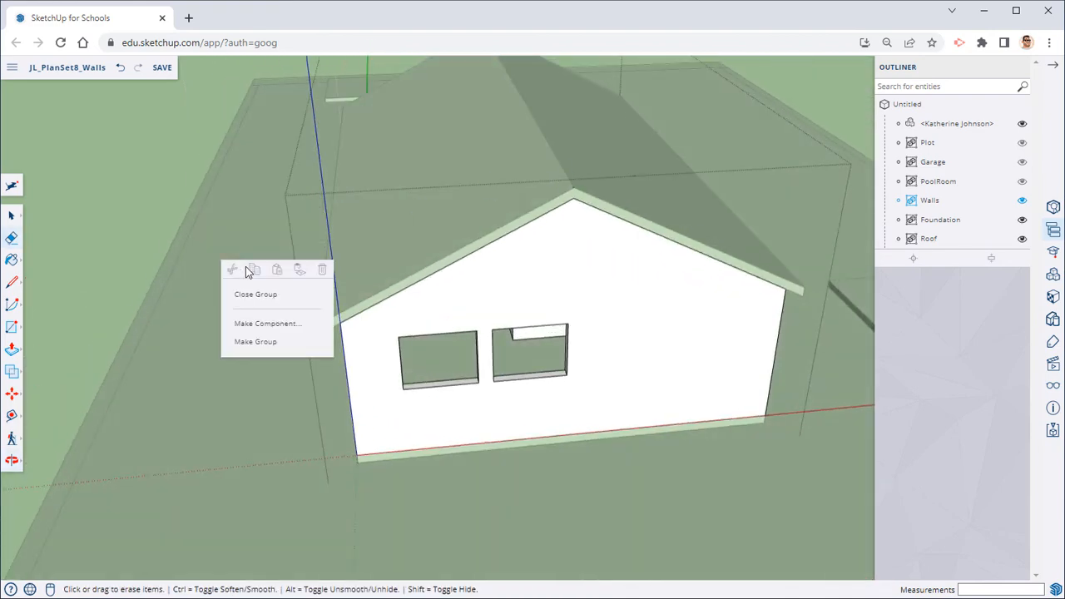
pyautogui.click(255, 294)
pyautogui.moveTo(275, 276)
pyautogui.mouseDown(button='middle')
pyautogui.moveTo(423, 178)
pyautogui.moveTo(420, 158)
pyautogui.mouseUp(button='middle')
# Step: Open the Roof group for editing and Push/Pull its gable end face 1' outward beyond the end wall
pyautogui.click(10, 216)
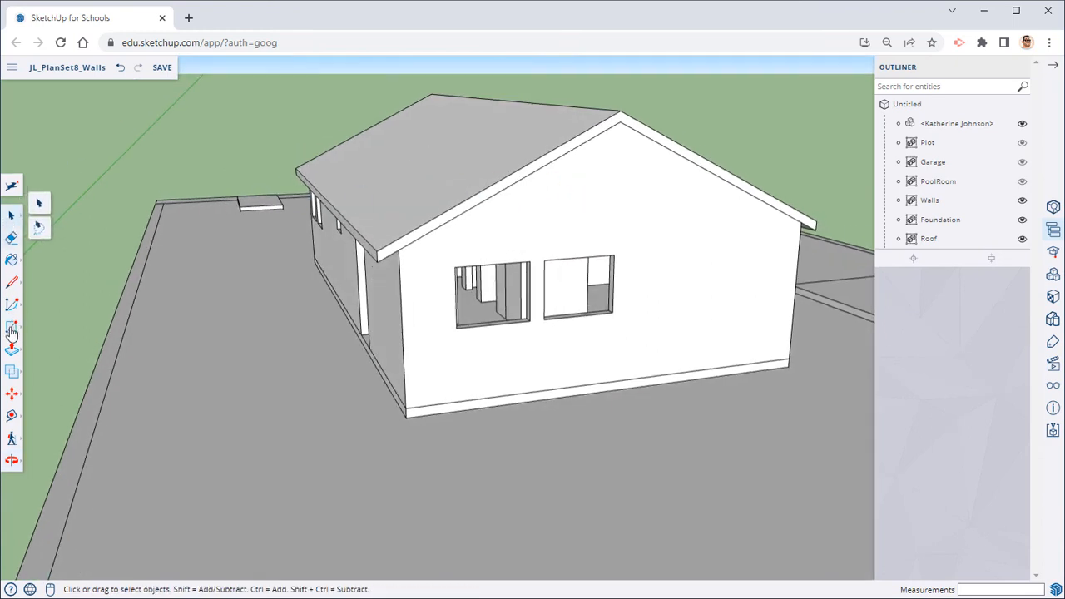
pyautogui.click(11, 350)
pyautogui.rightClick(393, 142)
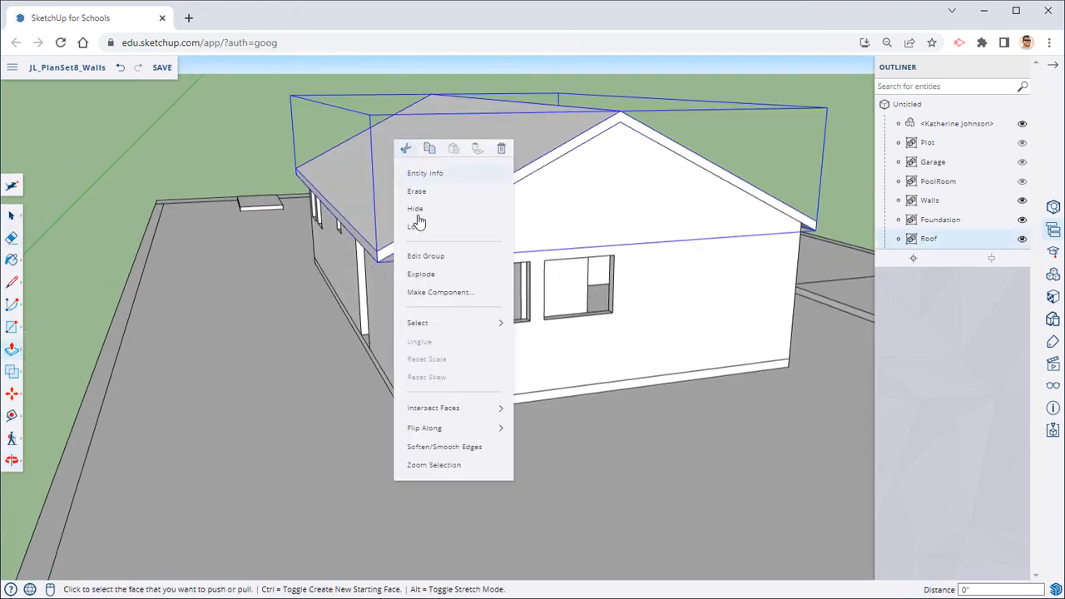
pyautogui.click(419, 264)
pyautogui.moveTo(482, 198); pyautogui.dragTo(539, 214, button='middle')
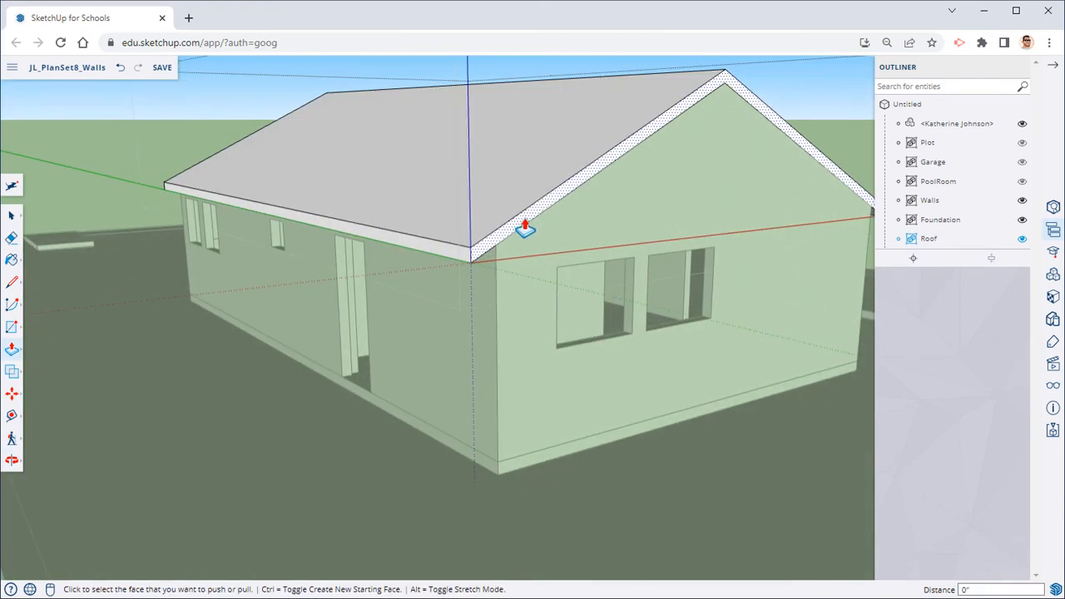
pyautogui.click(501, 239)
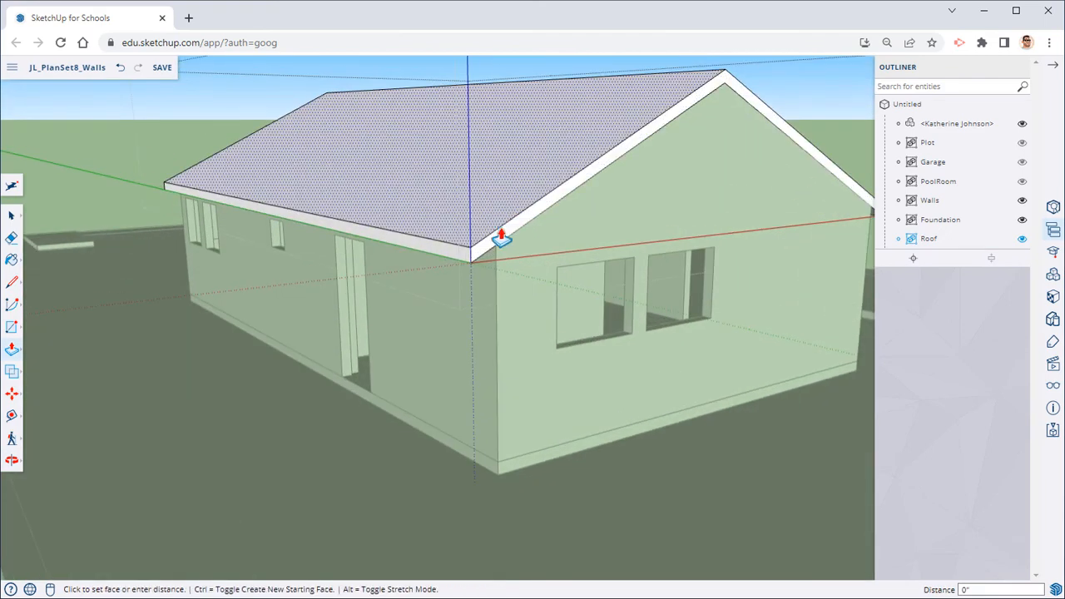
pyautogui.click(504, 240)
pyautogui.click(507, 240)
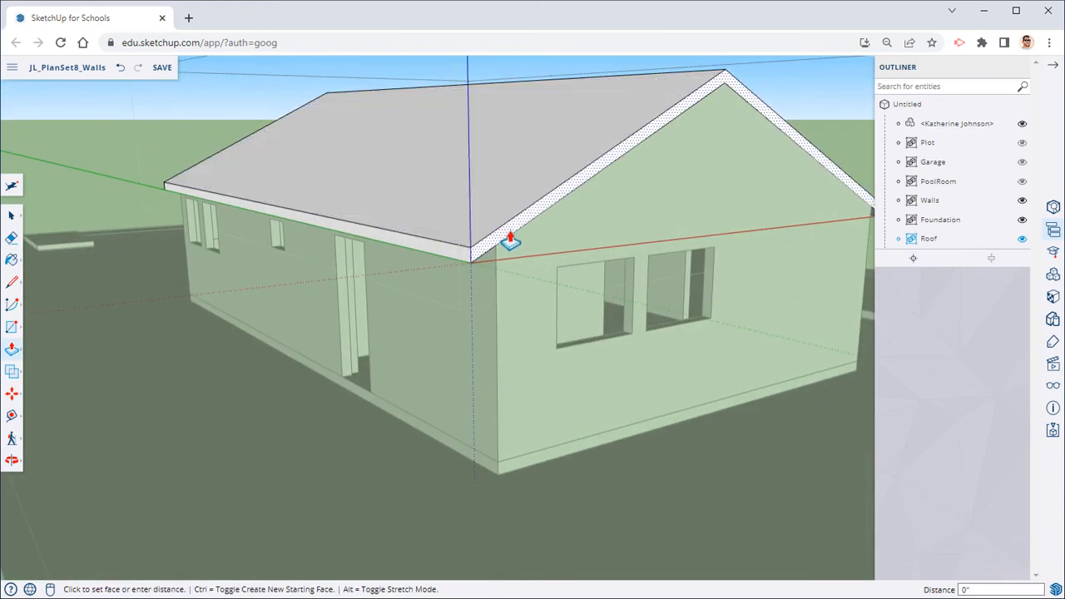
pyautogui.write('1')
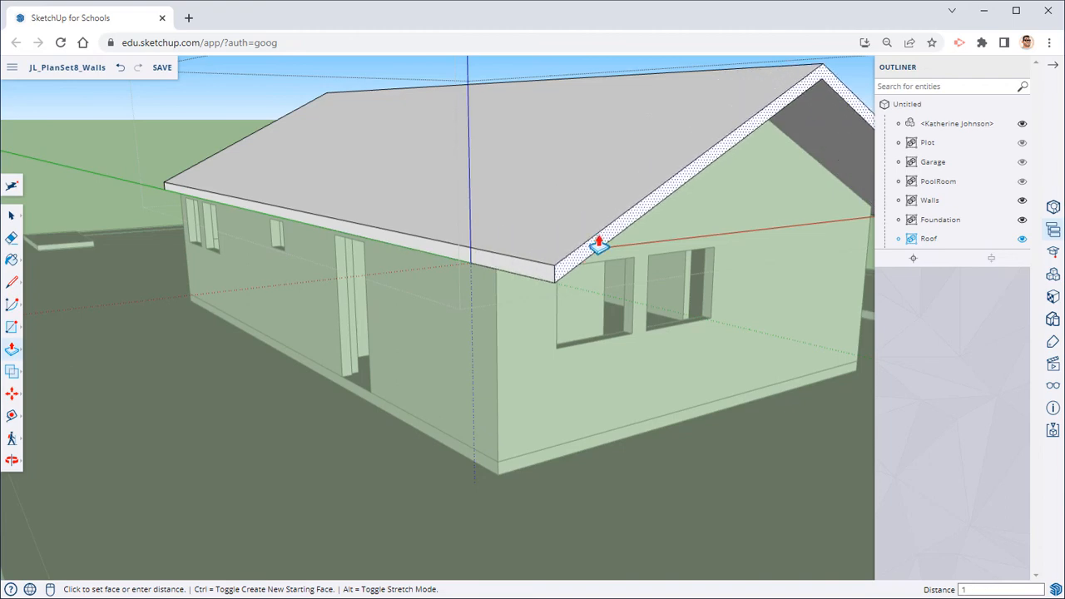
pyautogui.write("'")
pyautogui.press('Return')
# Step: Push/Pull the roof's opposite gable end face 12" outward and close the Roof group
pyautogui.moveTo(474, 249); pyautogui.dragTo(799, 249, button='middle')
pyautogui.moveTo(274, 267); pyautogui.dragTo(435, 275, button='middle')
pyautogui.click(236, 289)
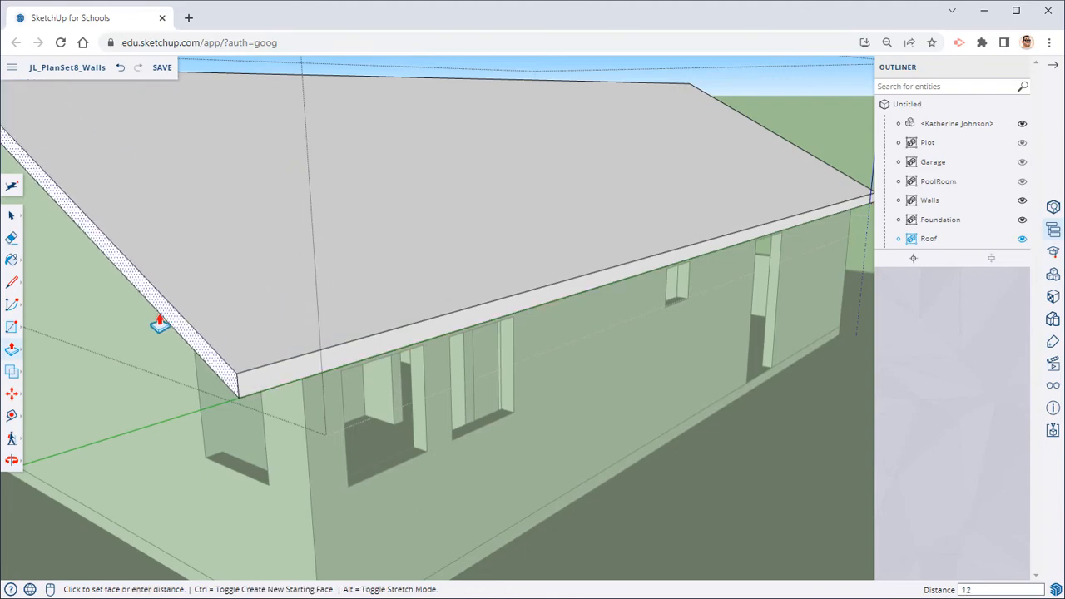
pyautogui.press('Return')
pyautogui.moveTo(233, 332); pyautogui.dragTo(696, 98, button='middle')
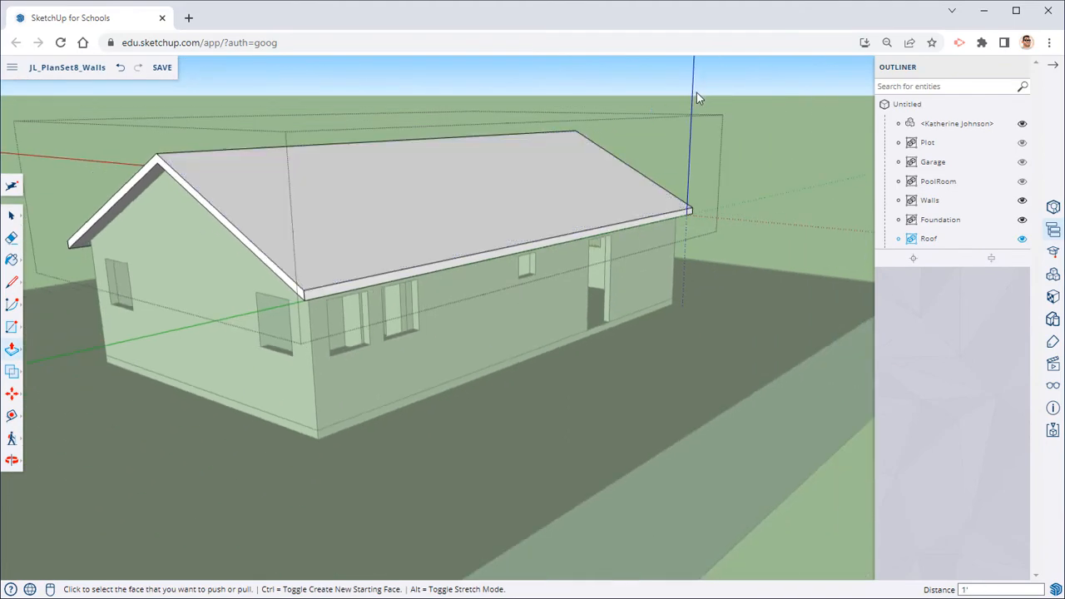
pyautogui.rightClick(696, 92)
pyautogui.click(717, 124)
# Step: Hide the Roof group and open the Walls group for editing at the end wall with the incomplete window outline
pyautogui.moveTo(682, 167); pyautogui.dragTo(395, 229, button='middle')
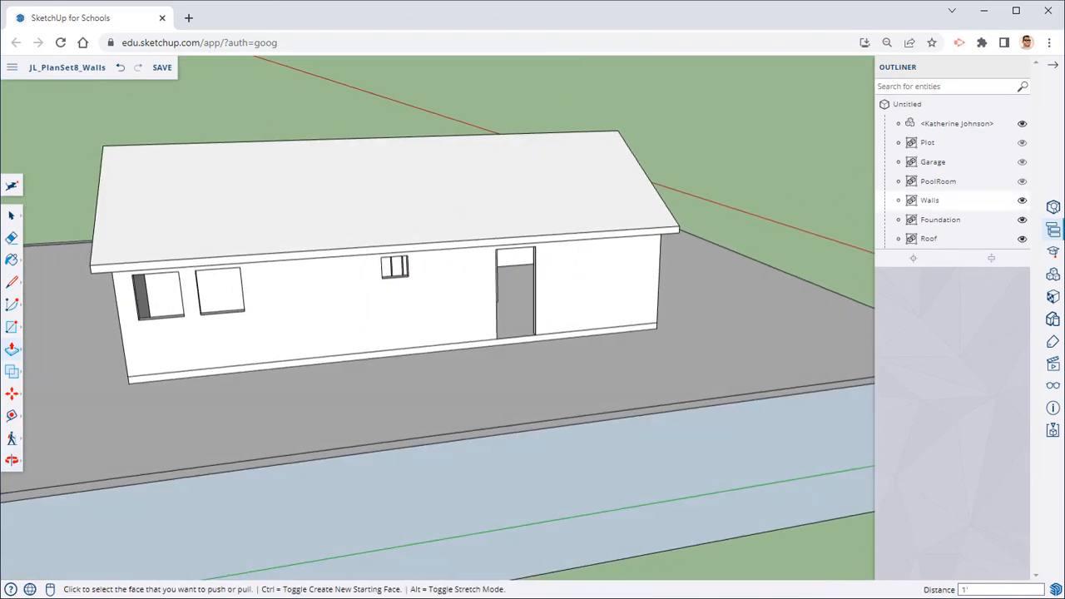
pyautogui.click(1023, 239)
pyautogui.moveTo(732, 269); pyautogui.dragTo(4, 291, button='middle')
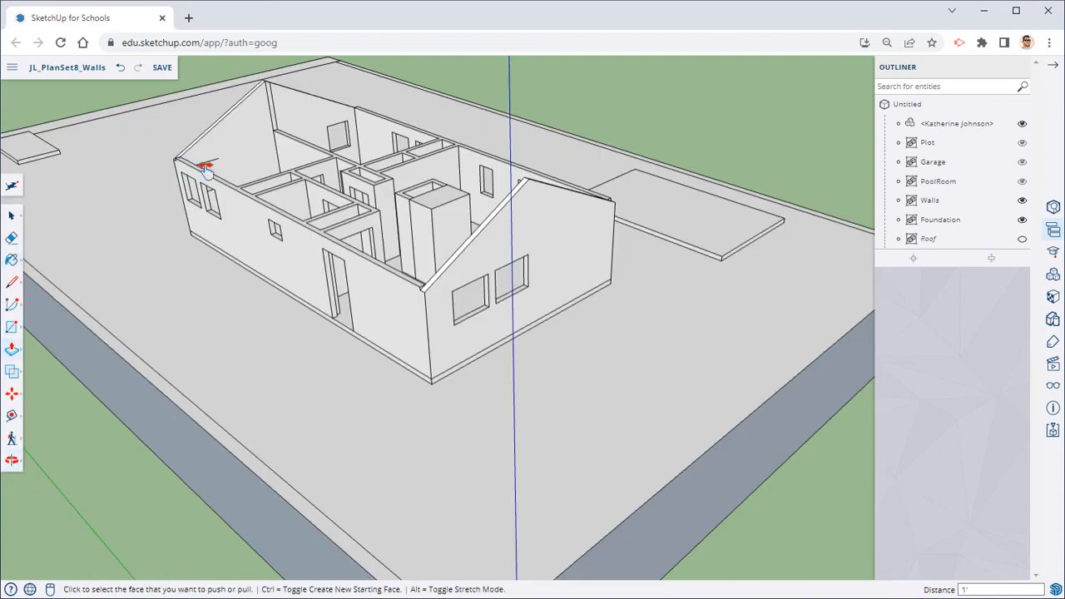
pyautogui.moveTo(206, 169); pyautogui.dragTo(282, 304, button='middle')
pyautogui.scroll(4, 281, 304)
pyautogui.scroll(2, 411, 284)
pyautogui.scroll(-1, 411, 284)
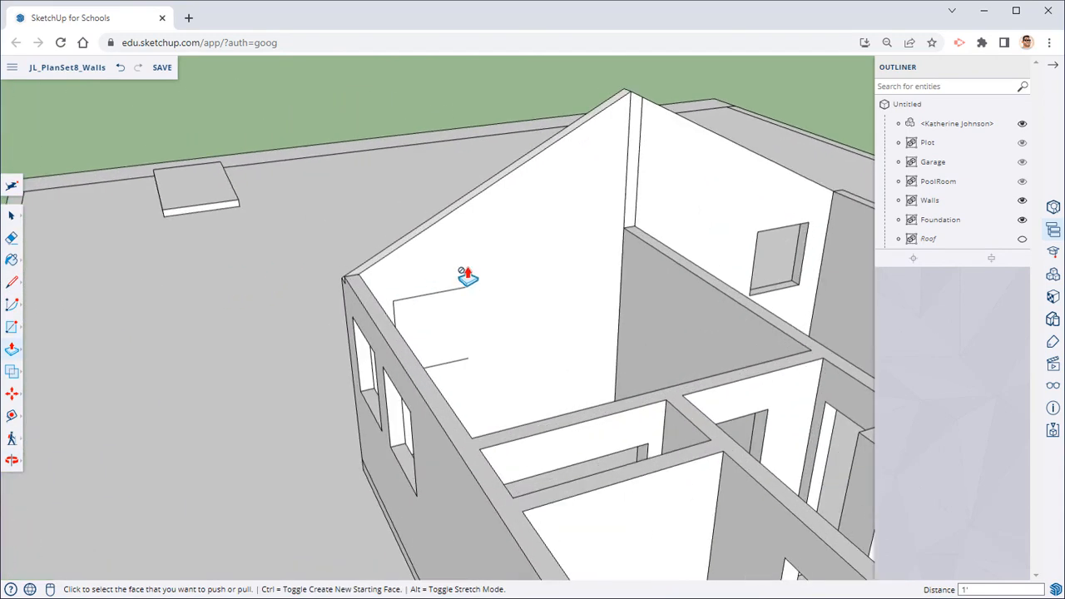
pyautogui.rightClick(469, 273)
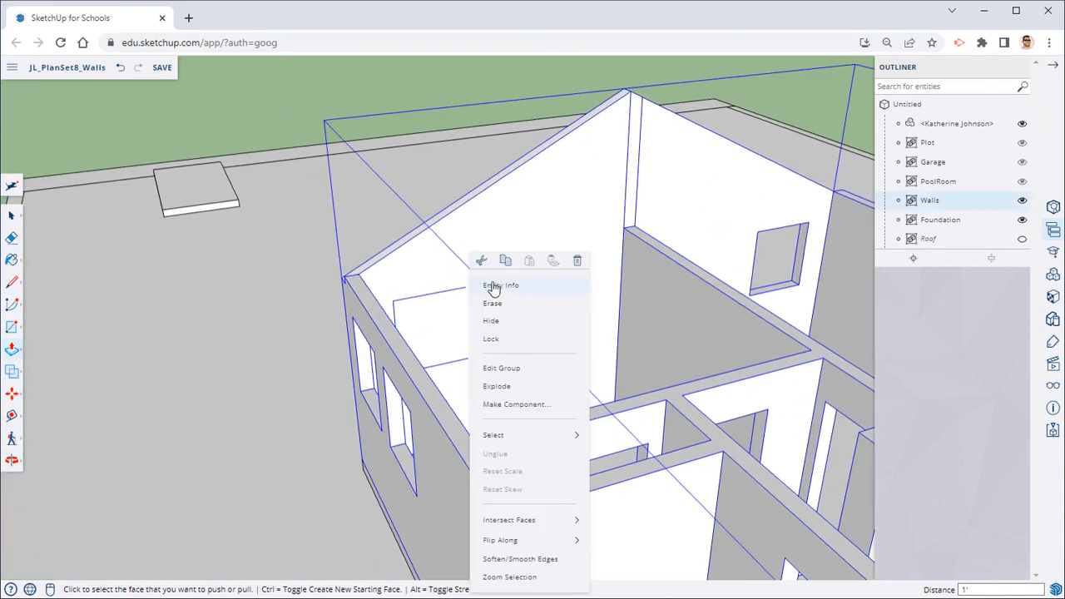
pyautogui.click(8, 217)
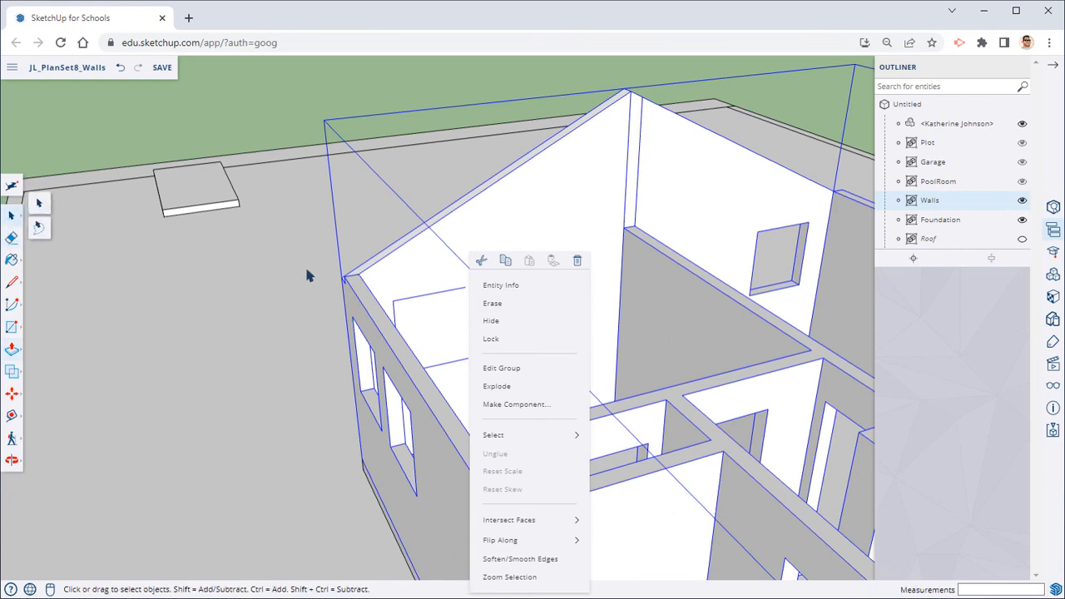
pyautogui.click(502, 371)
# Step: Close the window outline with a 3' vertical line, delete the face inside it to reopen the window, and close the Walls group
pyautogui.click(10, 282)
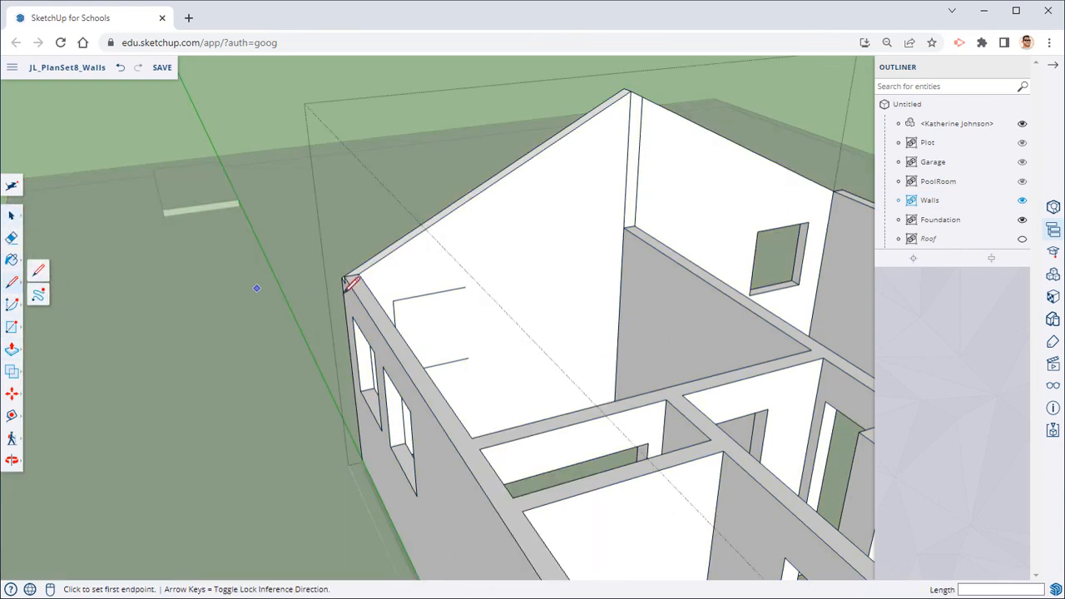
pyautogui.click(466, 286)
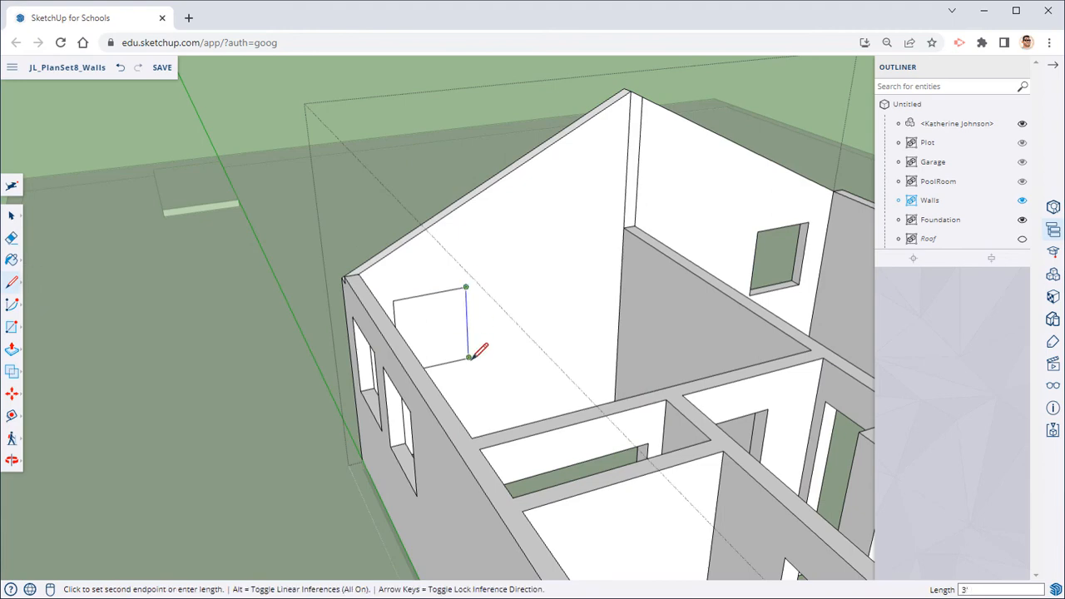
pyautogui.click(468, 357)
pyautogui.click(11, 215)
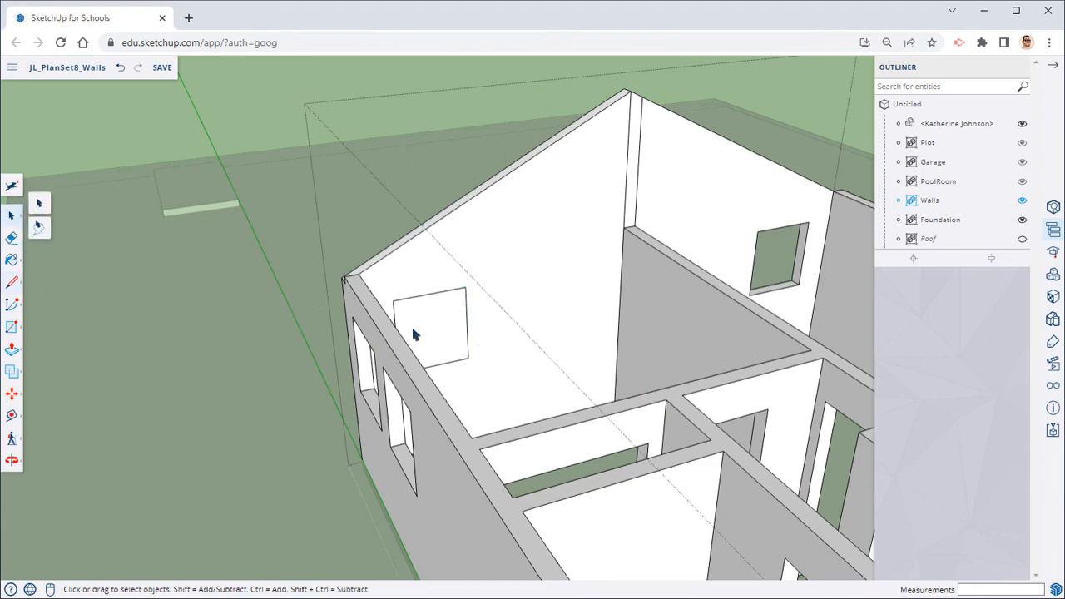
pyautogui.click(430, 332)
pyautogui.press('Delete')
pyautogui.moveTo(358, 305); pyautogui.dragTo(848, 279, button='middle')
pyautogui.rightClick(339, 267)
pyautogui.click(390, 310)
# Step: Draw a 21' by 37' rectangle over the wall tops between diagonally opposite corners of the house
pyautogui.moveTo(390, 310); pyautogui.dragTo(228, 271, button='middle')
pyautogui.moveTo(185, 238); pyautogui.dragTo(269, 180, button='middle')
pyautogui.scroll(3, 283, 185)
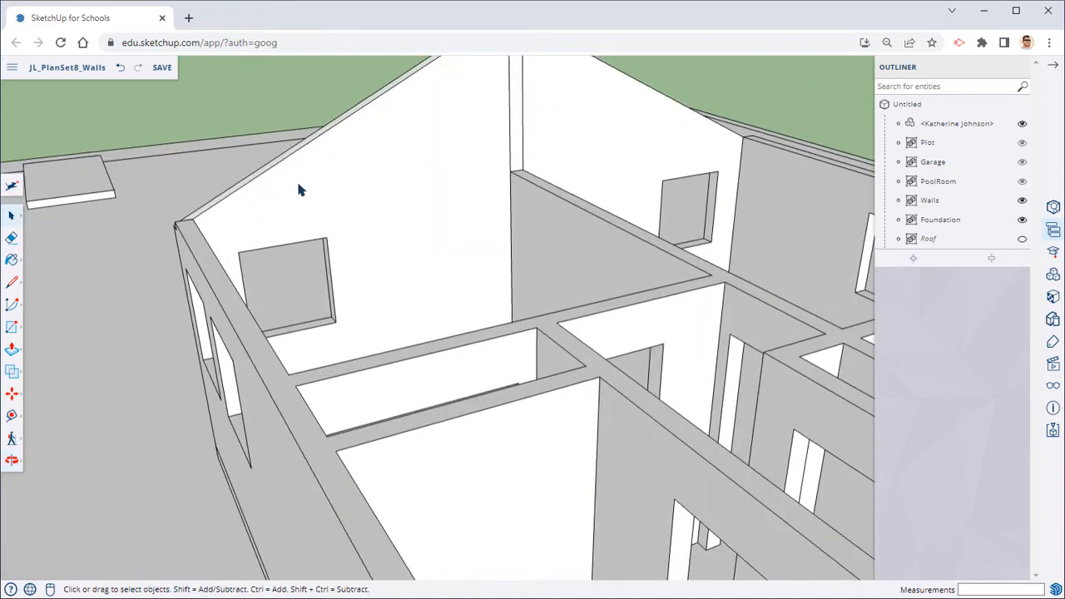
pyautogui.click(12, 282)
pyautogui.moveTo(199, 218)
pyautogui.mouseDown(button='middle')
pyautogui.moveTo(350, 230)
pyautogui.moveTo(428, 208)
pyautogui.moveTo(519, 230)
pyautogui.moveTo(494, 286)
pyautogui.mouseUp(button='middle')
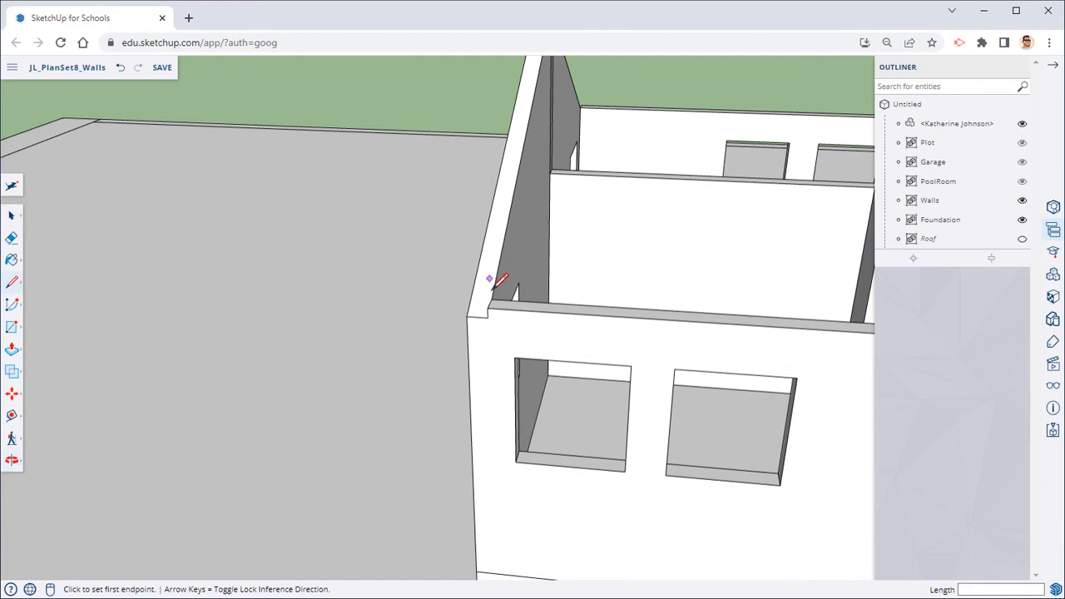
pyautogui.click(12, 326)
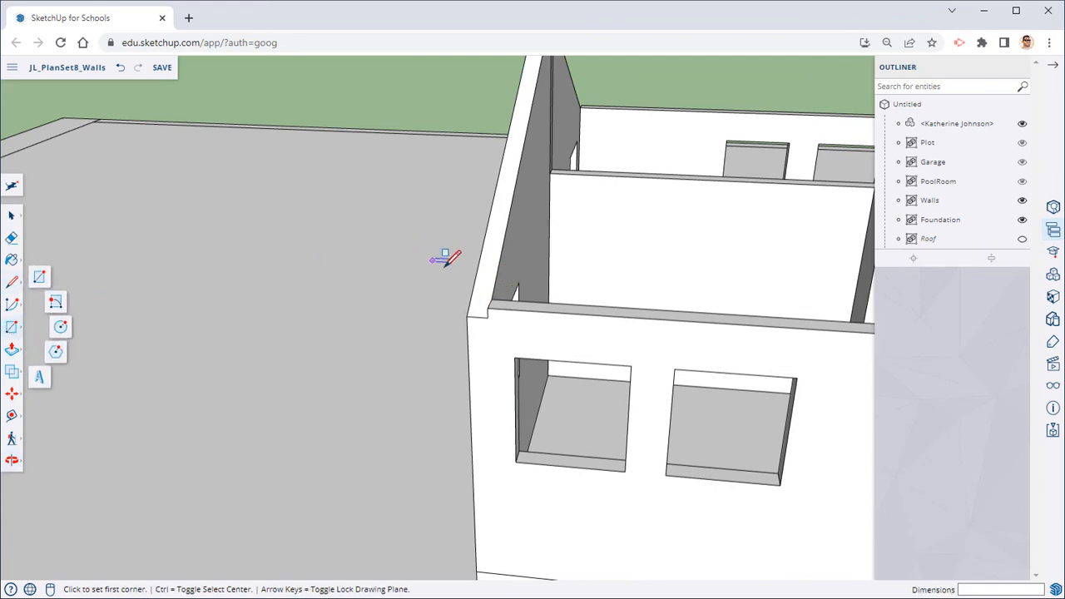
pyautogui.click(494, 299)
pyautogui.moveTo(554, 273); pyautogui.dragTo(799, 300, button='middle')
pyautogui.moveTo(470, 352); pyautogui.dragTo(790, 323, button='middle')
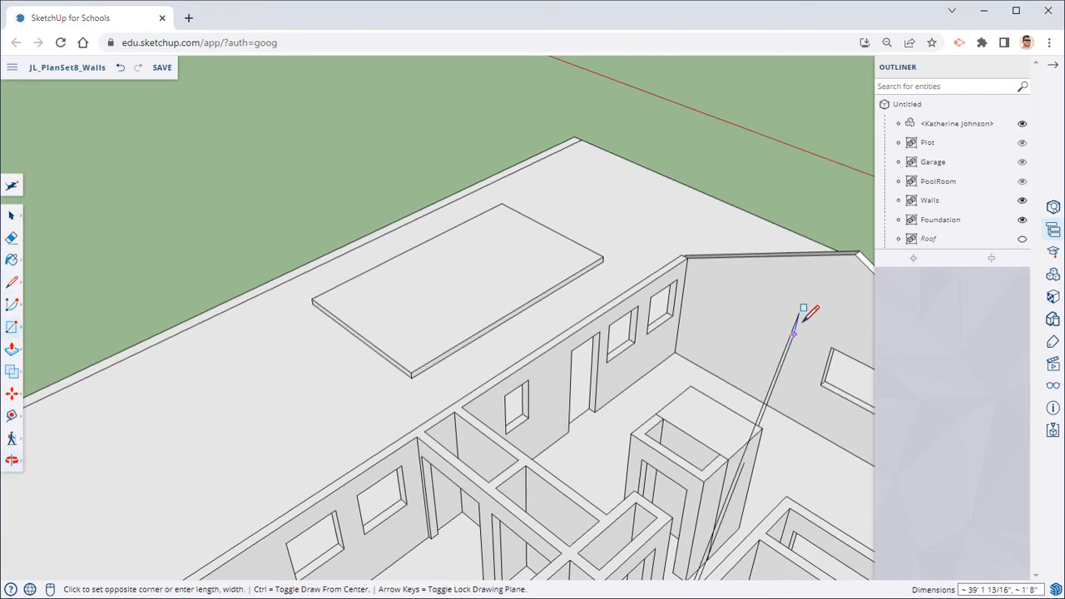
pyautogui.scroll(3, 803, 309)
pyautogui.click(616, 216)
pyautogui.scroll(-4, 599, 250)
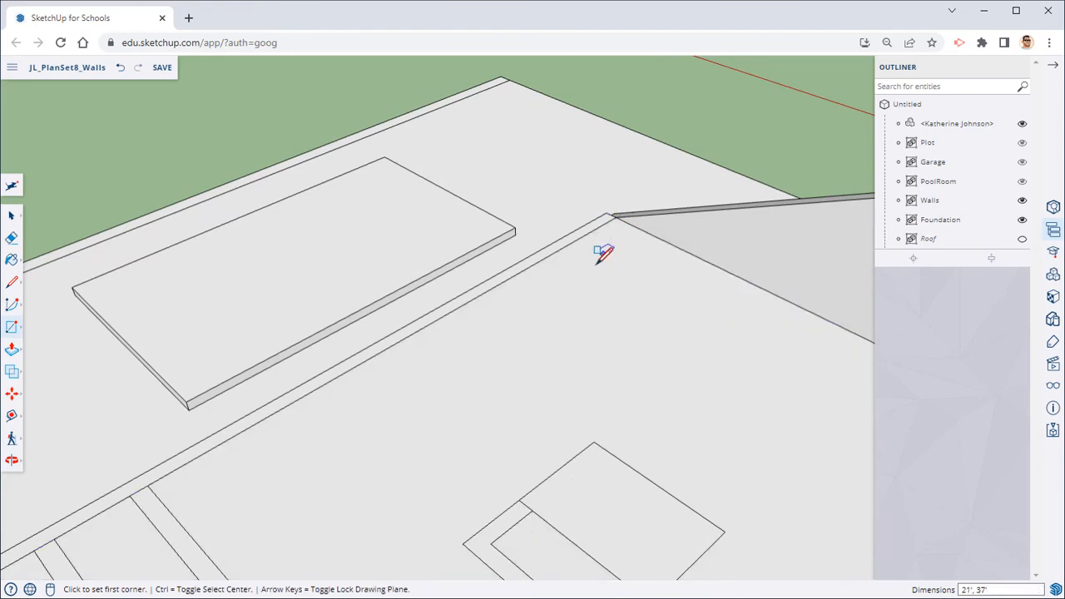
# Step: Push/Pull the rectangle over the walls up 4" to form a ceiling slab
pyautogui.press('p')
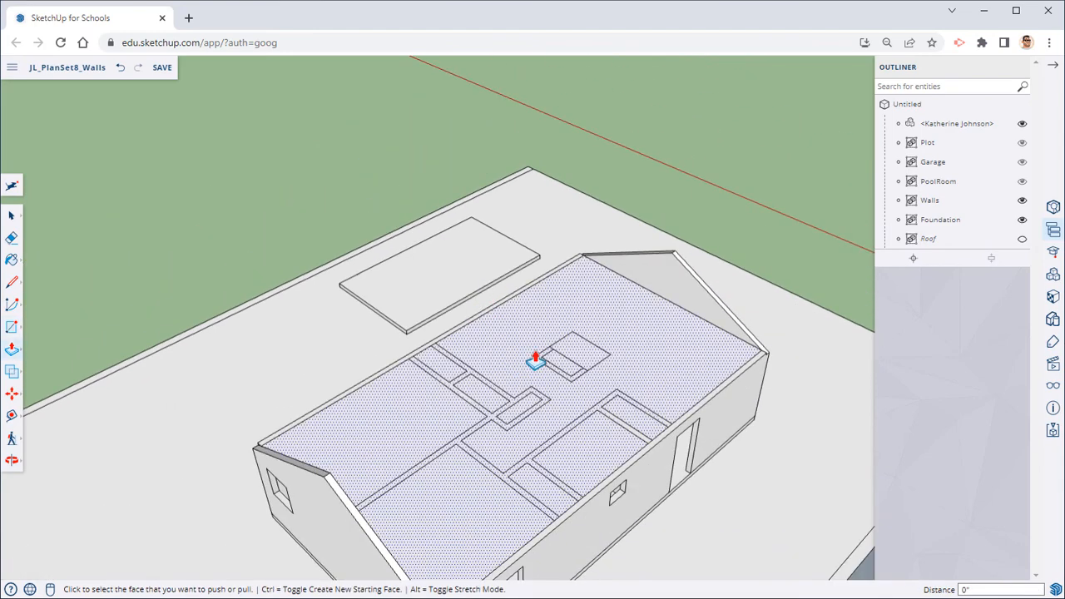
pyautogui.click(533, 354)
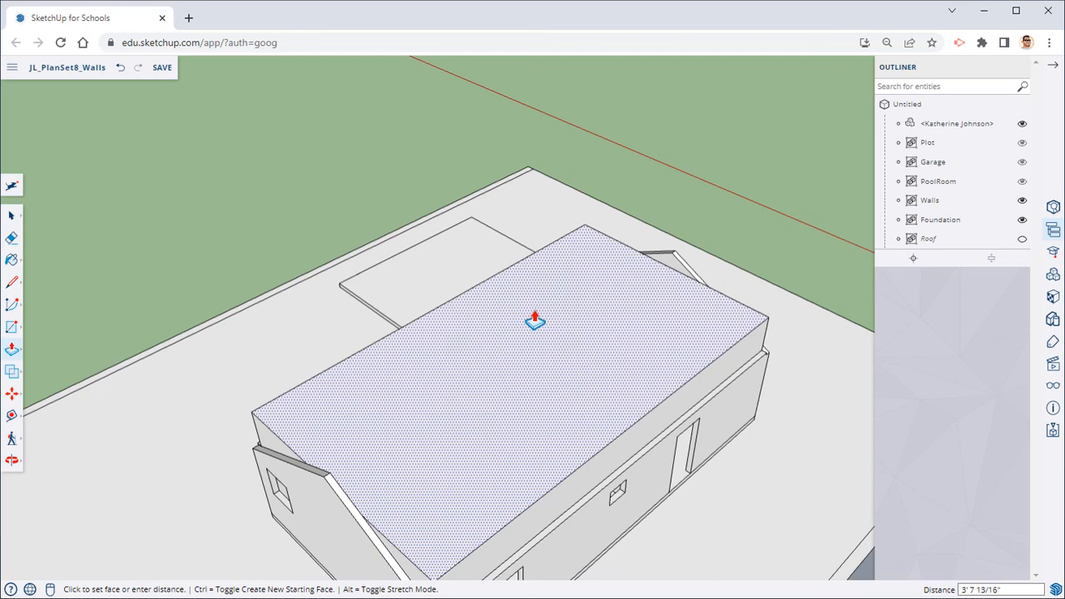
pyautogui.press('Return')
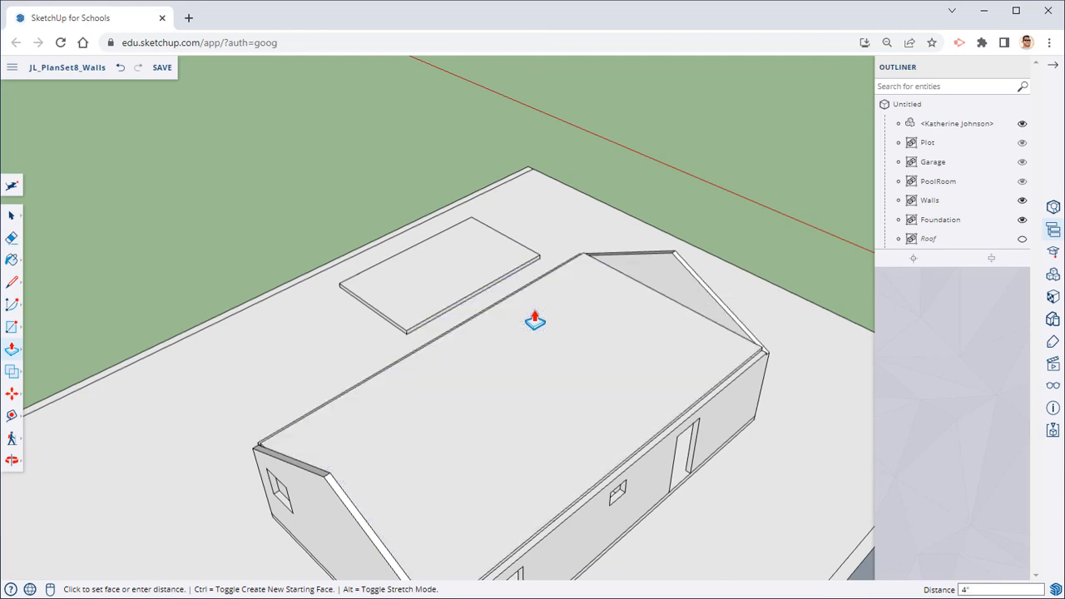
# Step: Make the ceiling slab a group and rename it Ceiling
pyautogui.moveTo(753, 358); pyautogui.dragTo(246, 249, button='middle')
pyautogui.press('space')
pyautogui.click(329, 301)
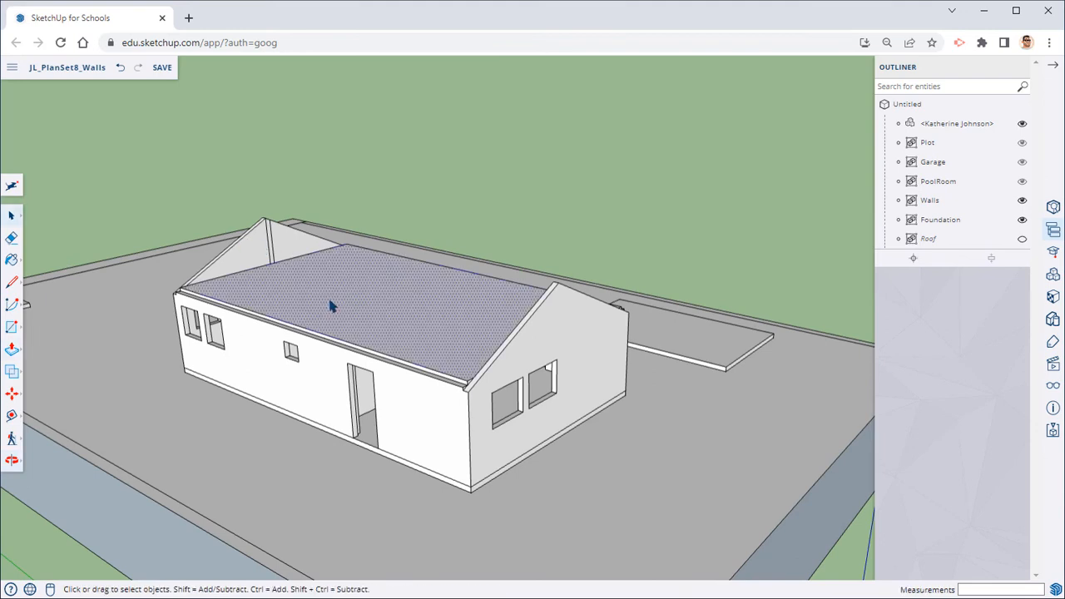
pyautogui.rightClick(333, 306)
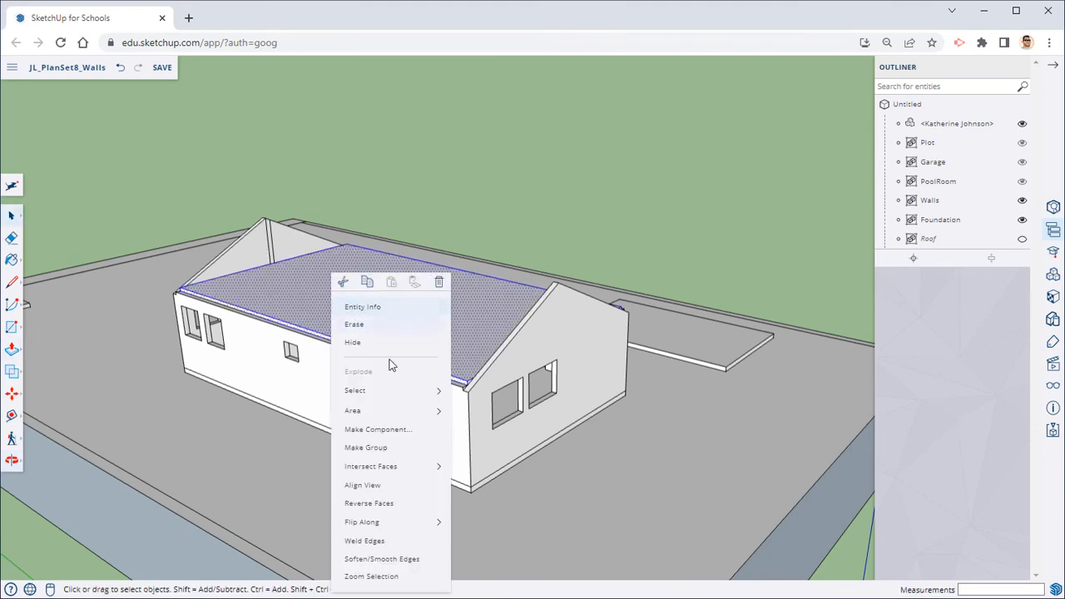
pyautogui.click(383, 447)
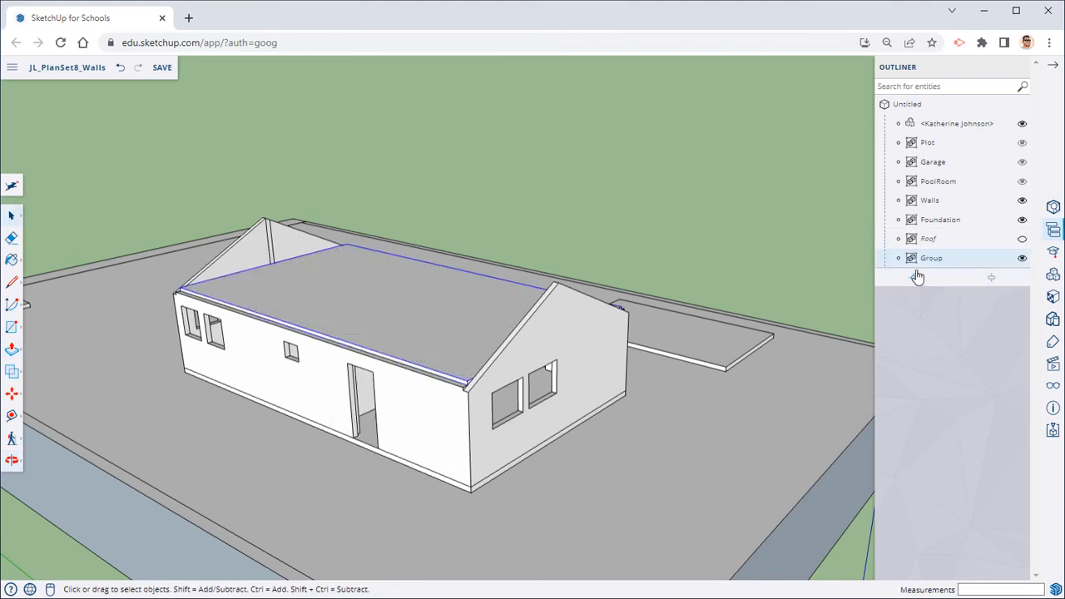
pyautogui.rightClick(933, 261)
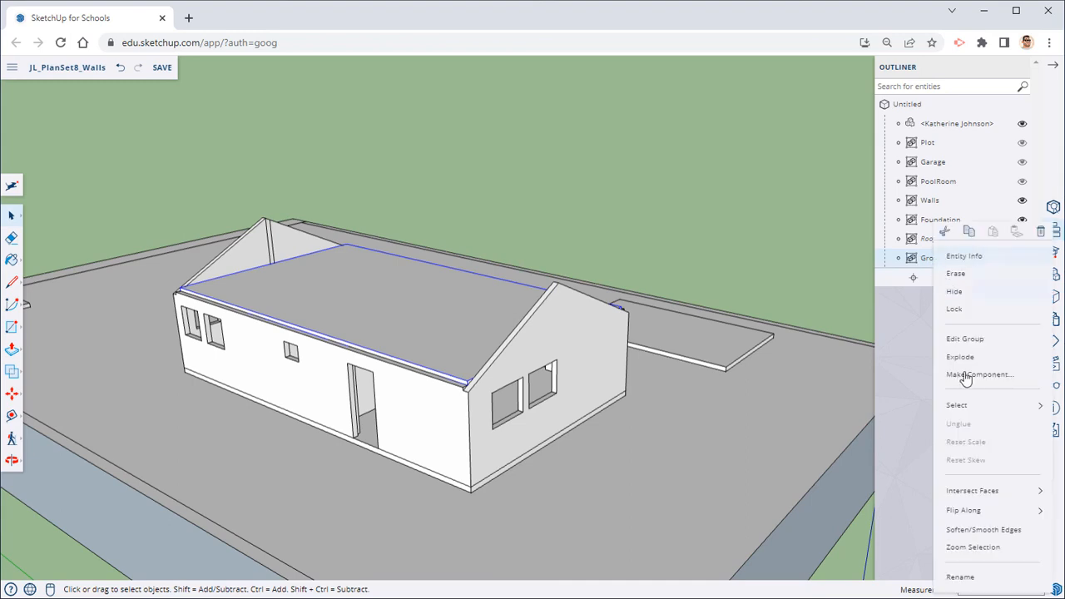
pyautogui.click(961, 576)
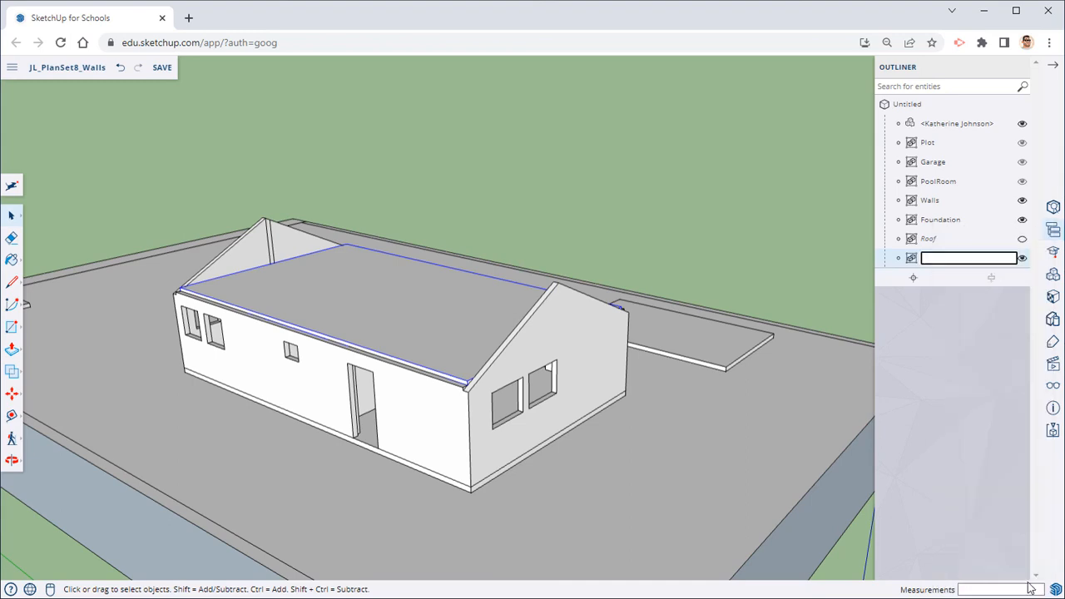
pyautogui.write('Ceiling')
pyautogui.press('Return')
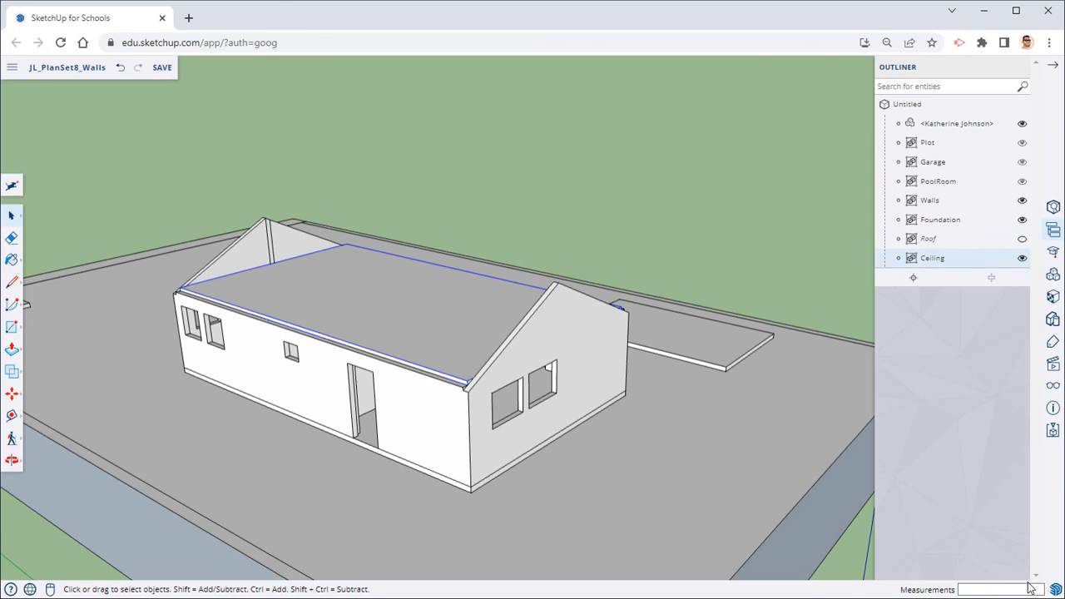
# Step: Show the Roof group and examine the roof overhangs and walls from several sides of the house
pyautogui.click(1022, 239)
pyautogui.moveTo(823, 233); pyautogui.dragTo(264, 238, button='middle')
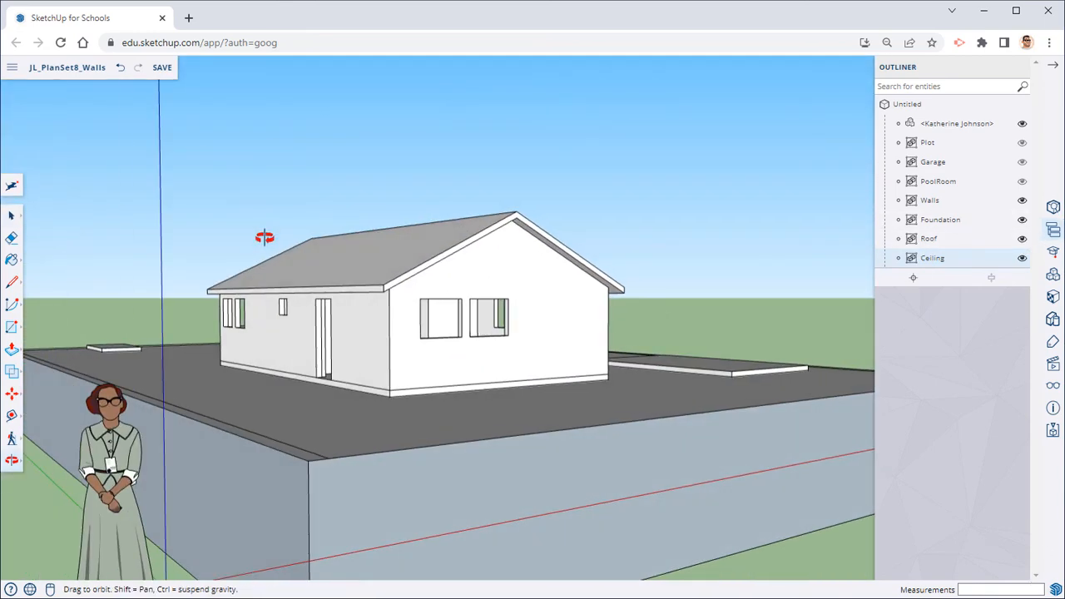
pyautogui.scroll(6, 413, 297)
pyautogui.moveTo(489, 345); pyautogui.dragTo(517, 326, button='middle')
pyautogui.scroll(-5, 578, 366)
pyautogui.moveTo(582, 351); pyautogui.dragTo(522, 434, button='middle')
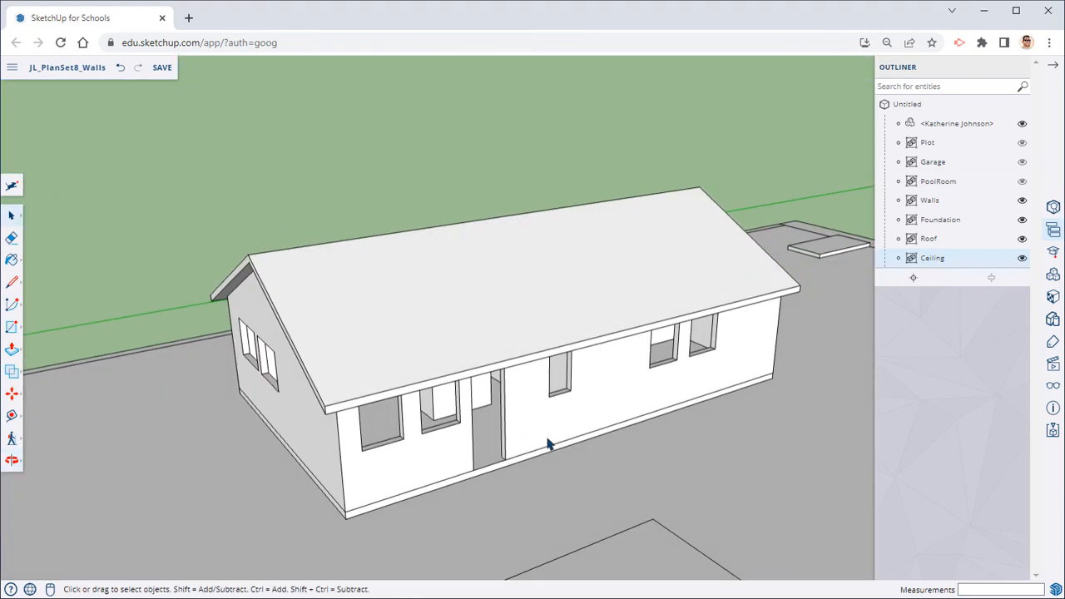
pyautogui.moveTo(384, 222); pyautogui.dragTo(582, 236, button='middle')
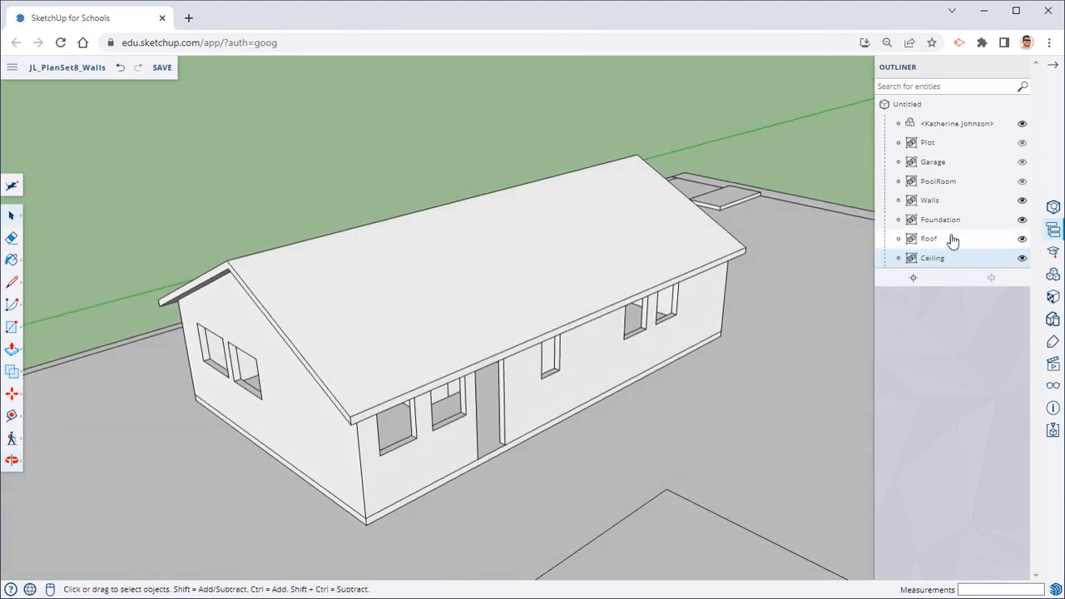
# Step: Hide the Roof group to uncover the Ceiling group on top of the walls
pyautogui.click(1022, 239)
pyautogui.moveTo(754, 240); pyautogui.dragTo(130, 353, button='middle')
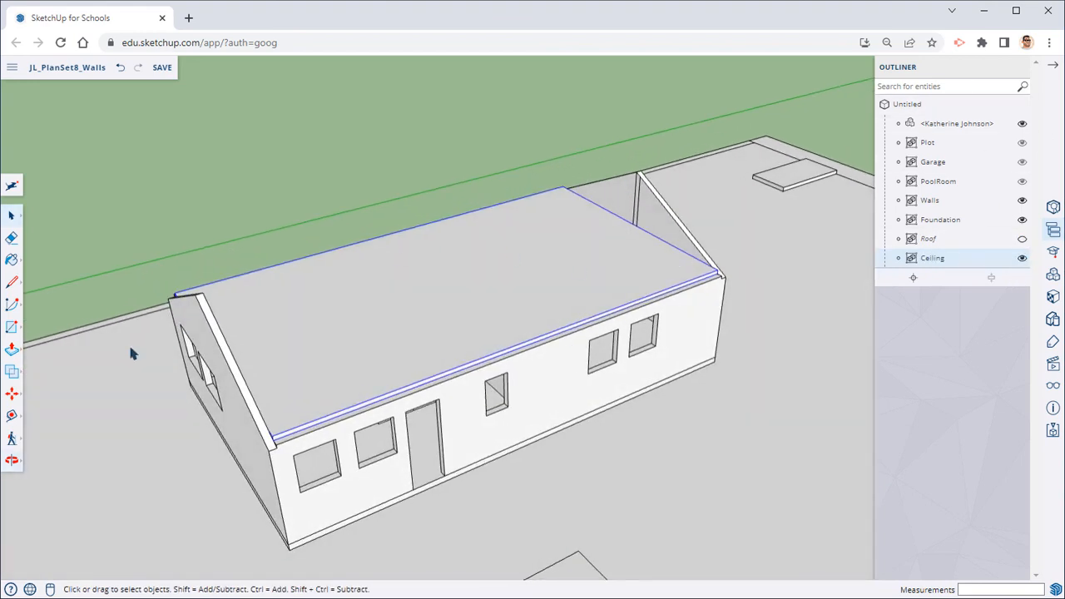